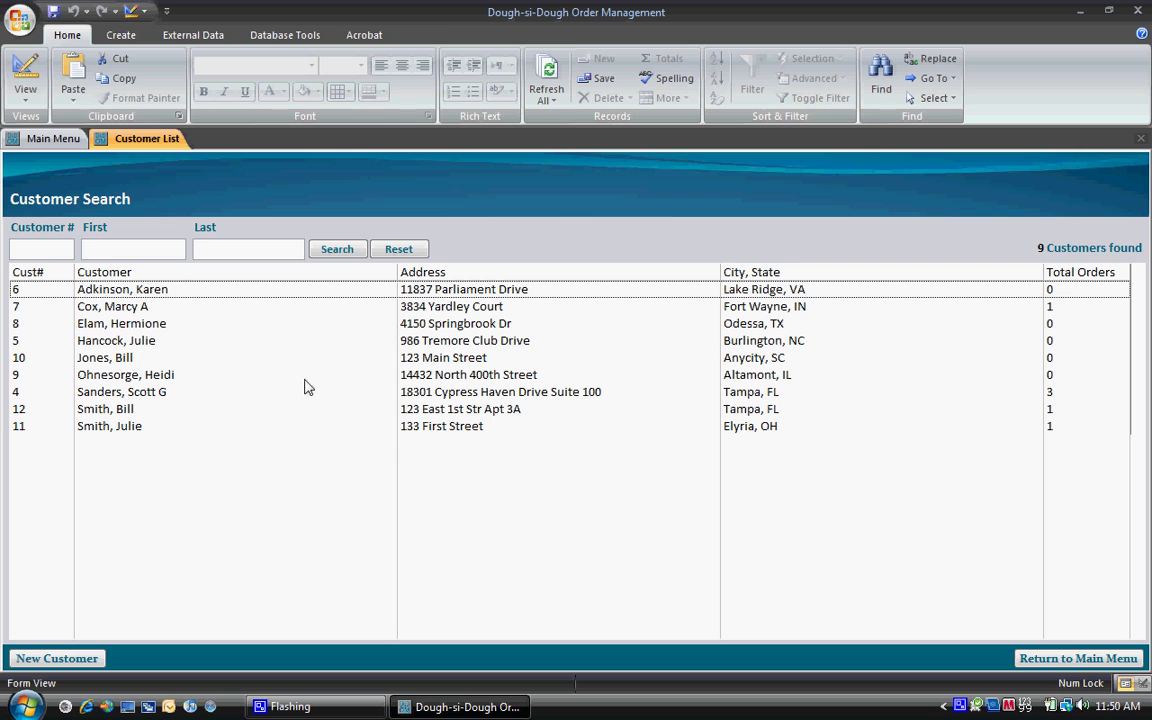
Step: Start a new customer record from the Customer Search list of 9 customers
click(100, 657)
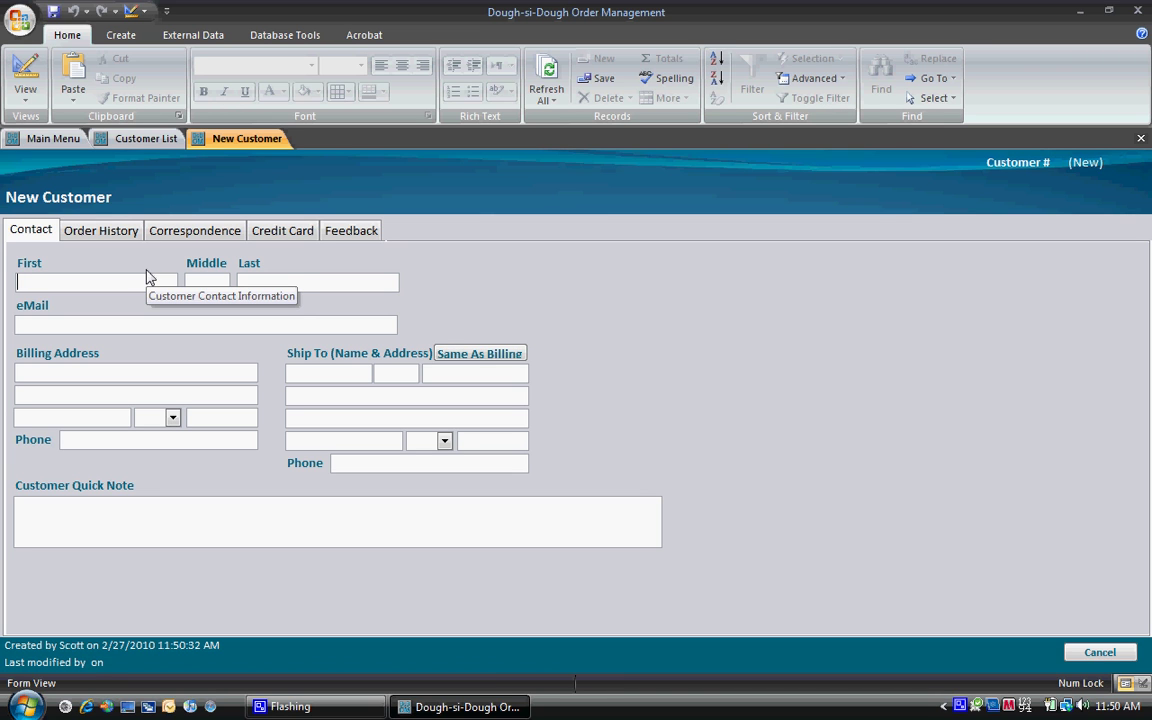
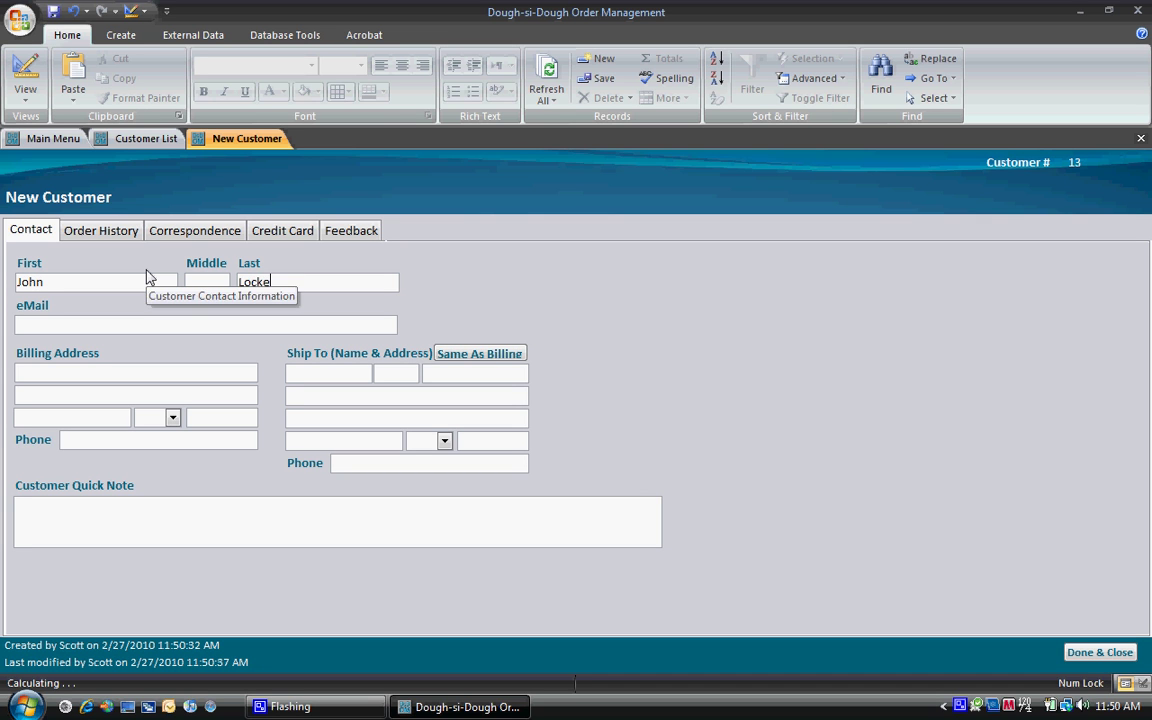
Step: Enter the customer's full name and e-mail address
key(Tab)
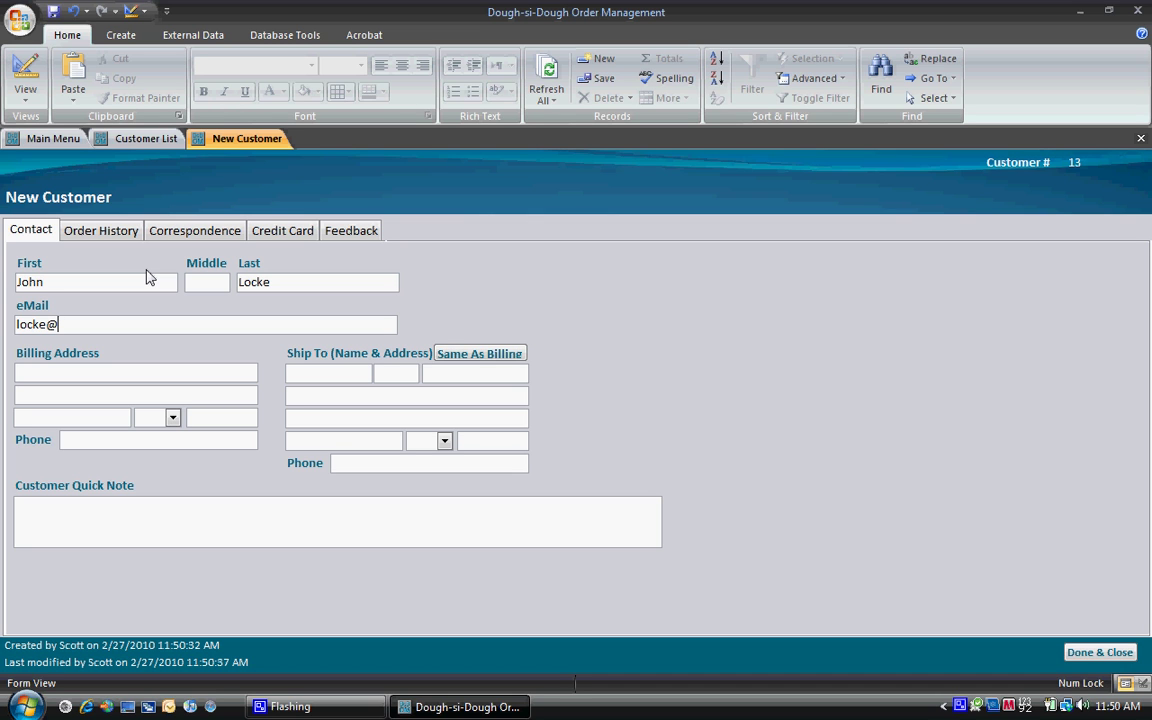
key(Tab)
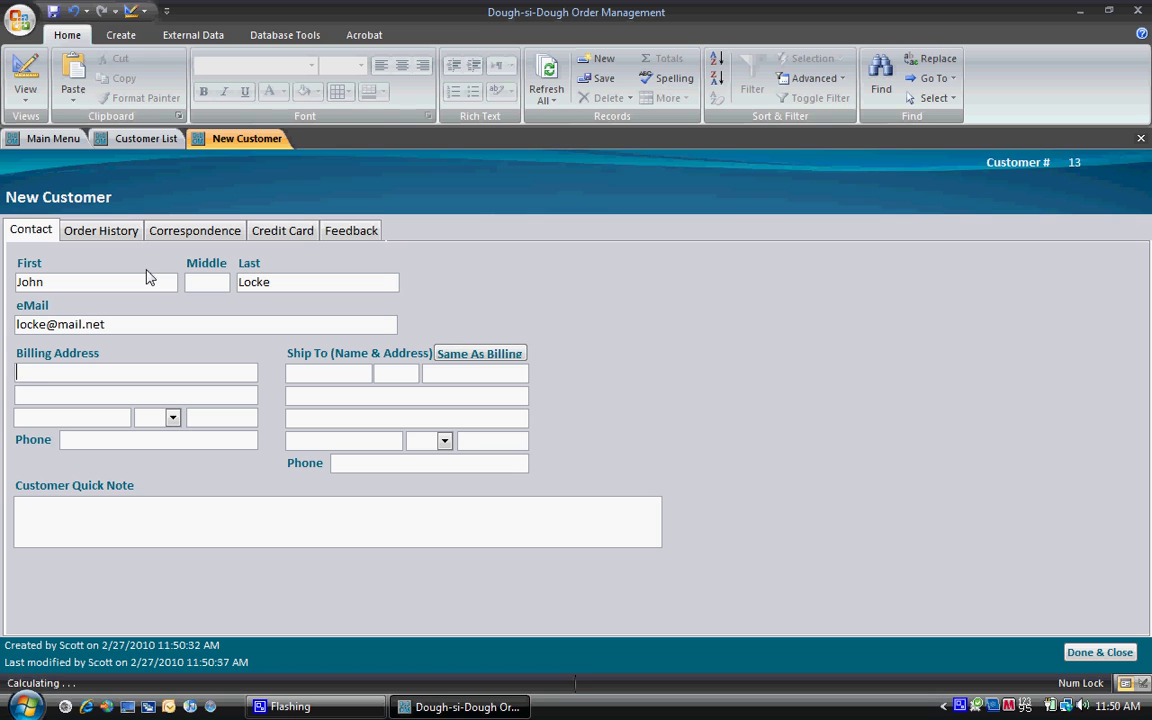
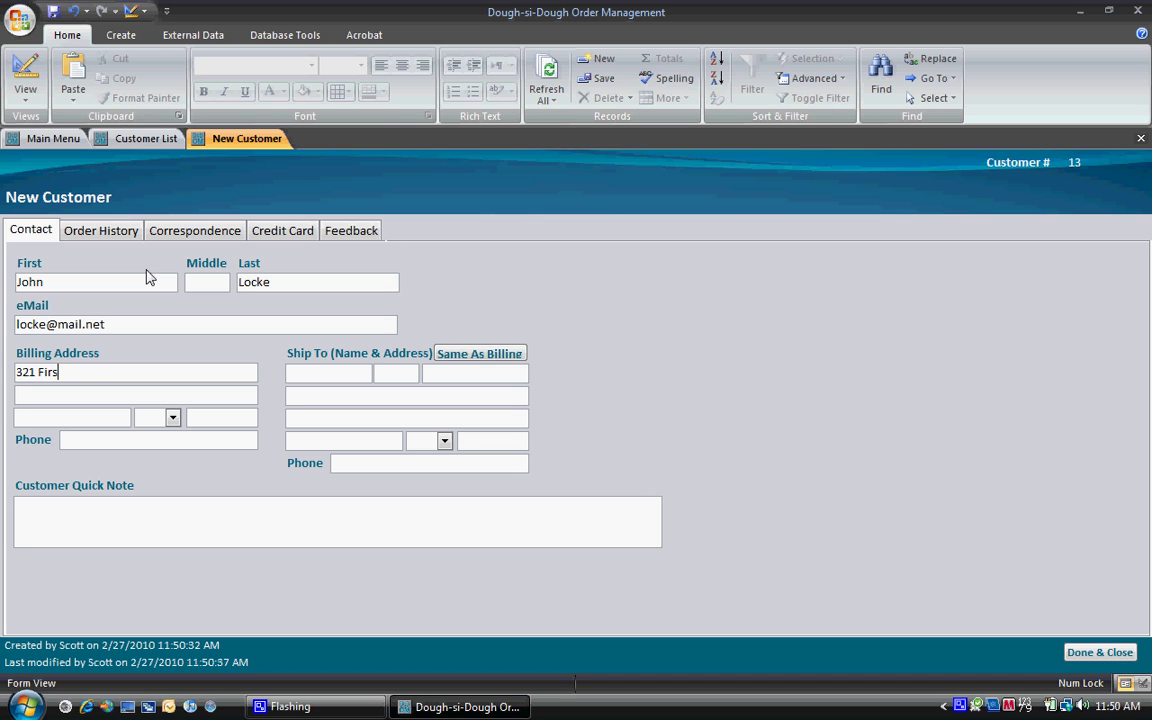
Step: Fill in the billing street address, city, state and zip code
key(Tab)
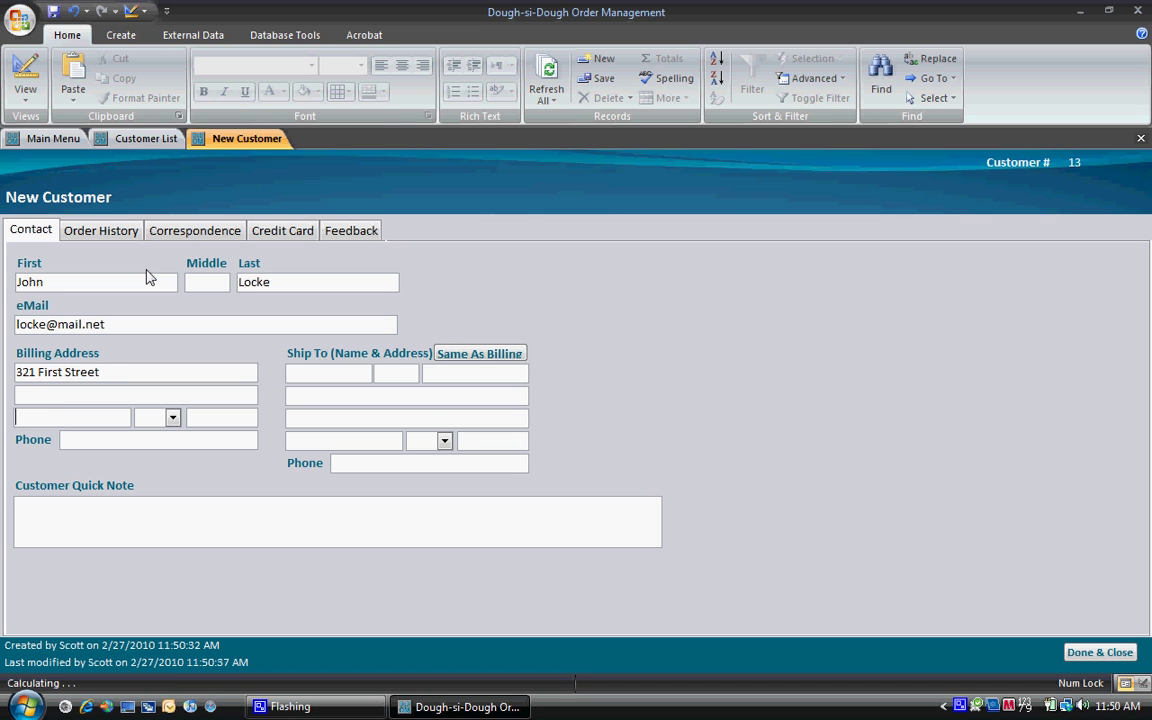
text(Tampa)
key(Tab)
text(FL)
key(Tab)
text(336)
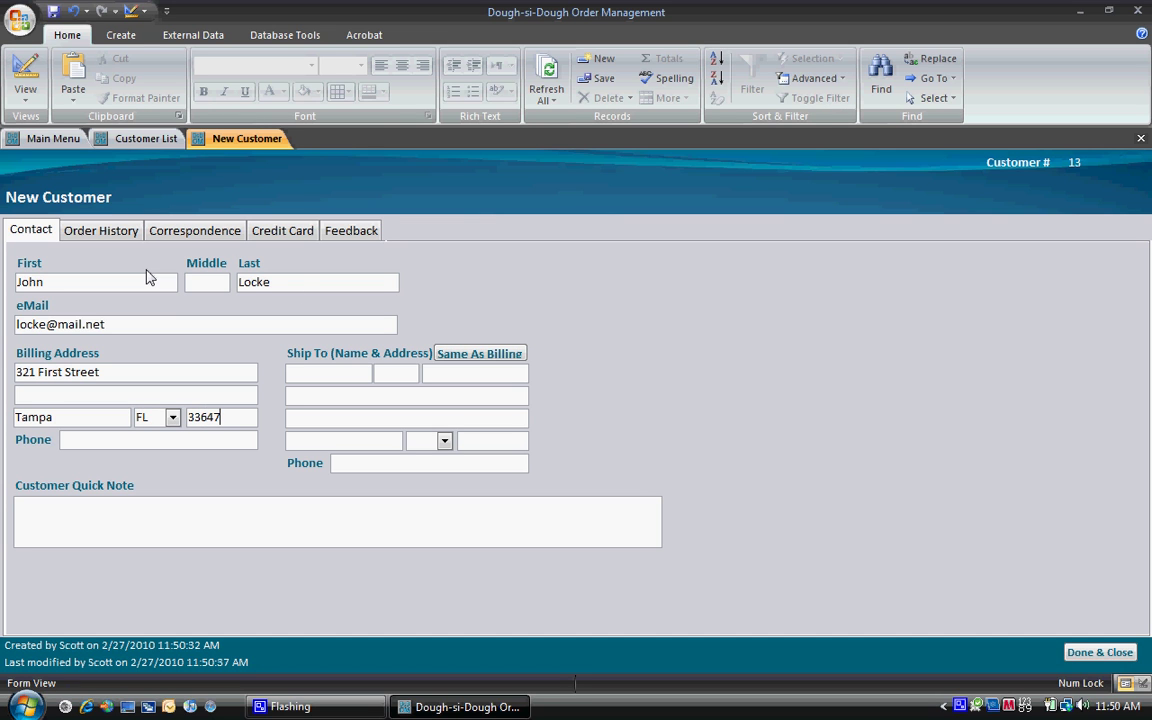
Step: Enter the customer's phone number and copy the billing details into the shipping address
key(Tab)
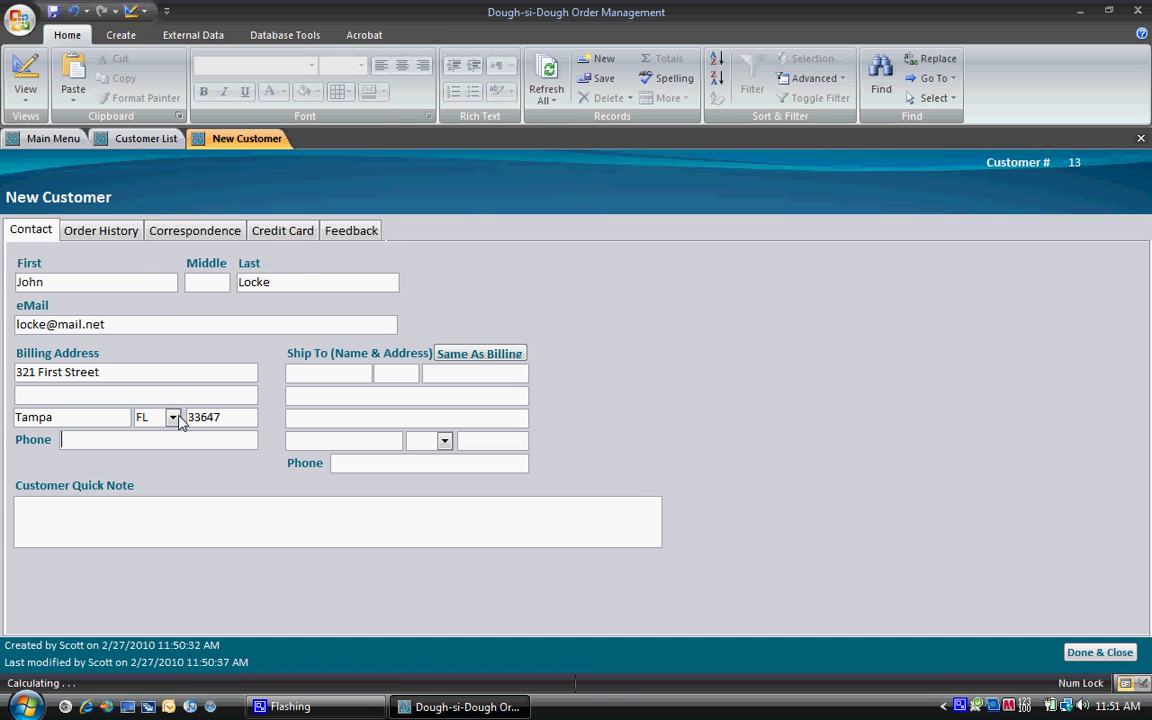
text(813) )
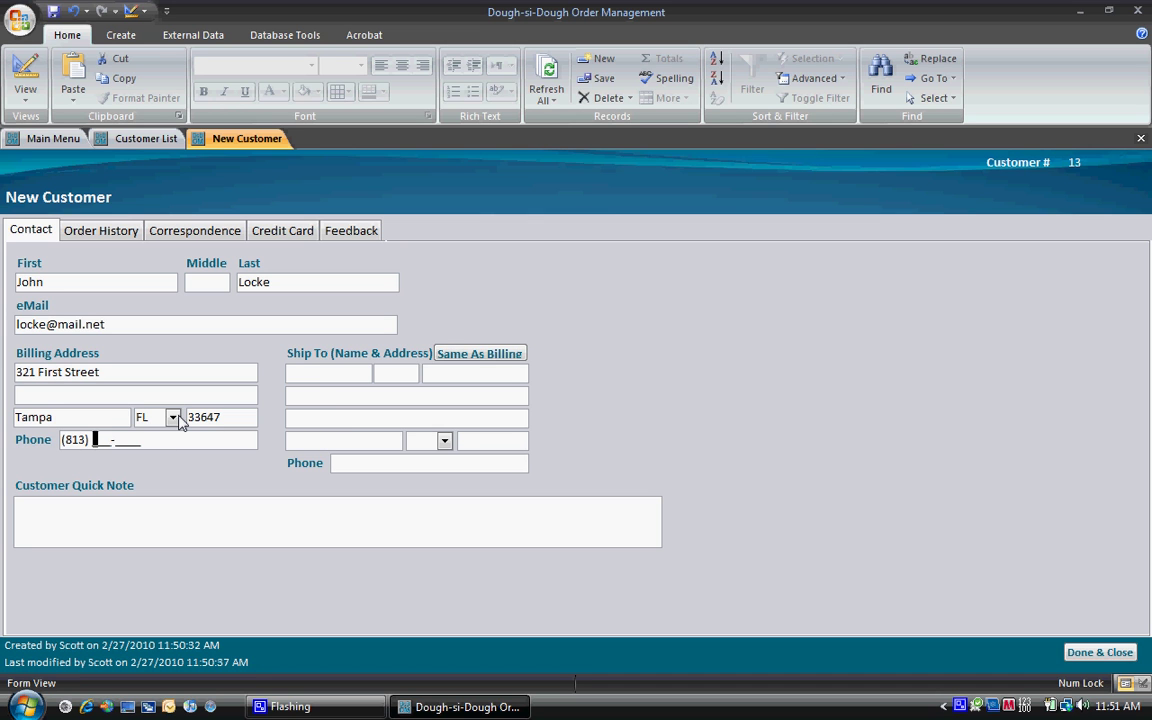
text(555-2311)
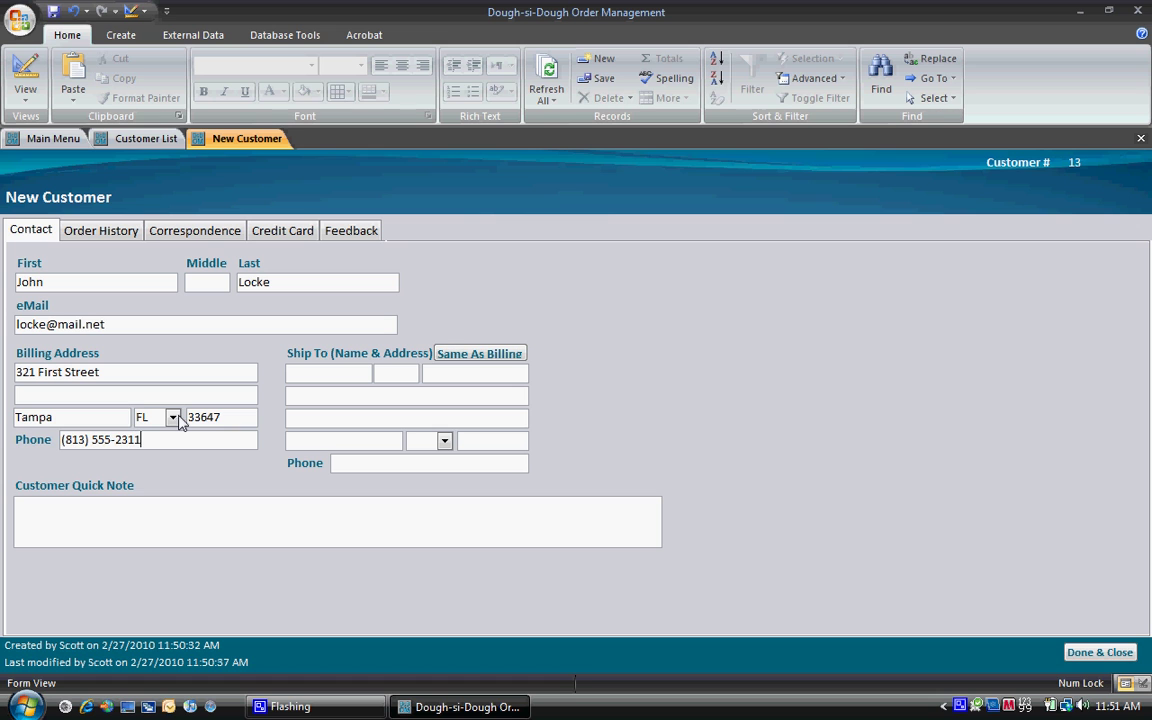
click(494, 354)
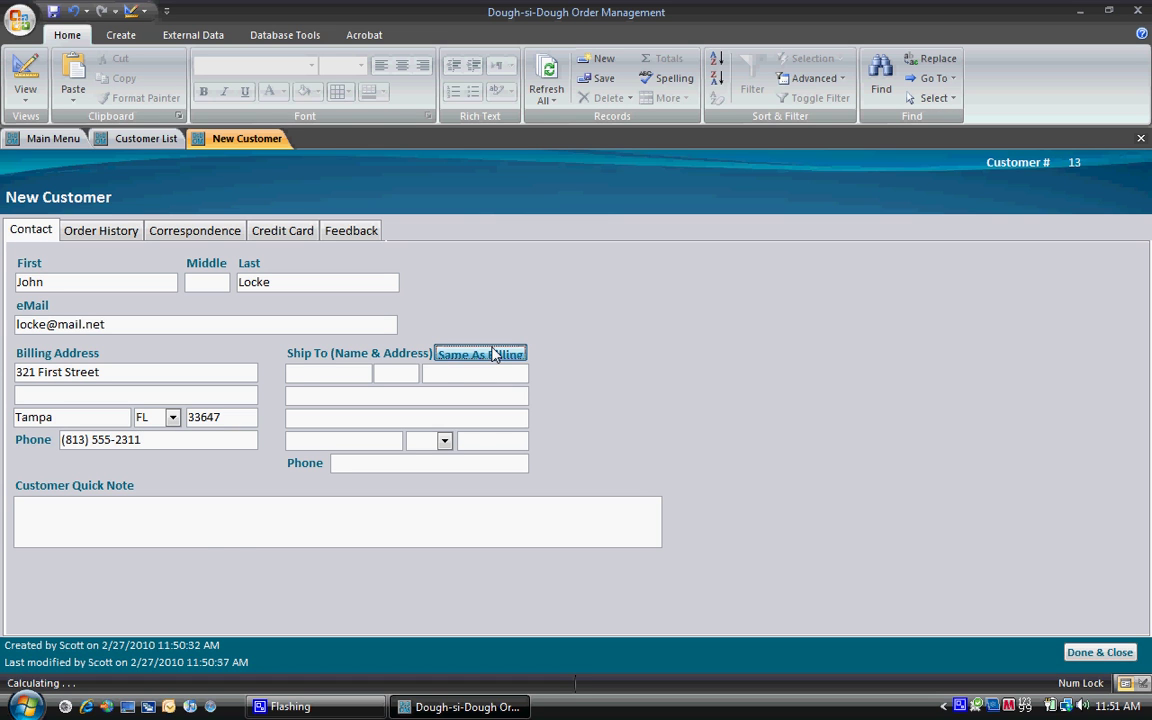
Step: Start a new order from Order History and add an Angel item via quick code 'angel'
click(113, 233)
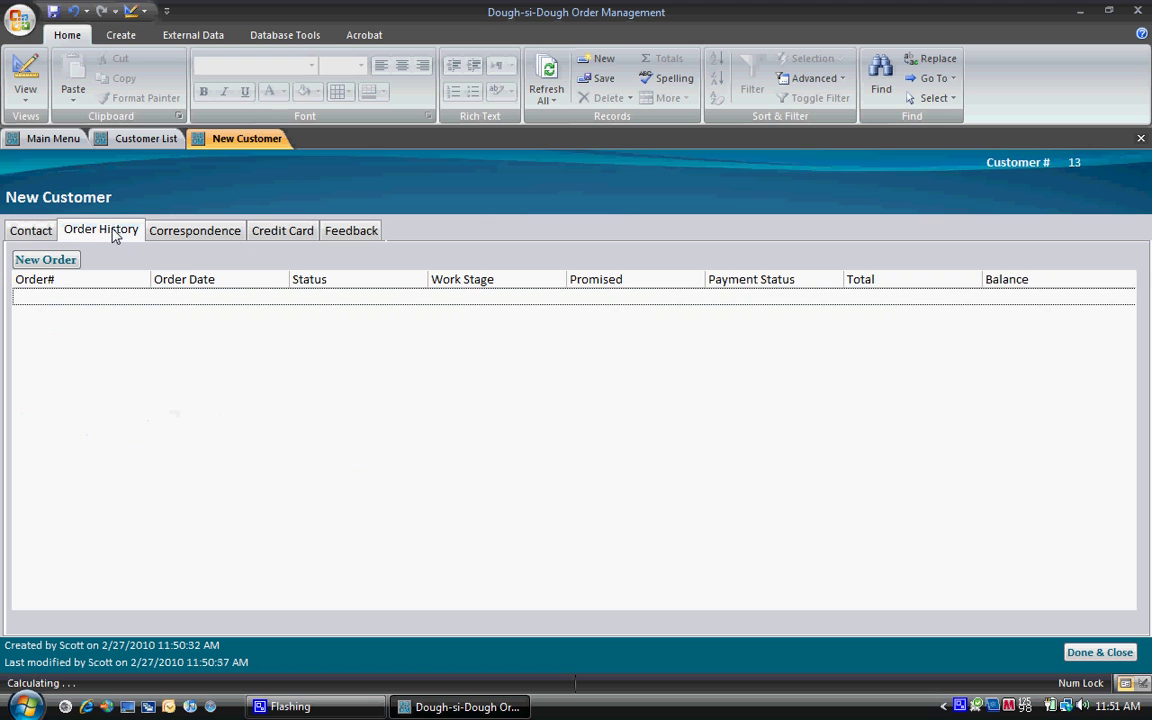
click(48, 265)
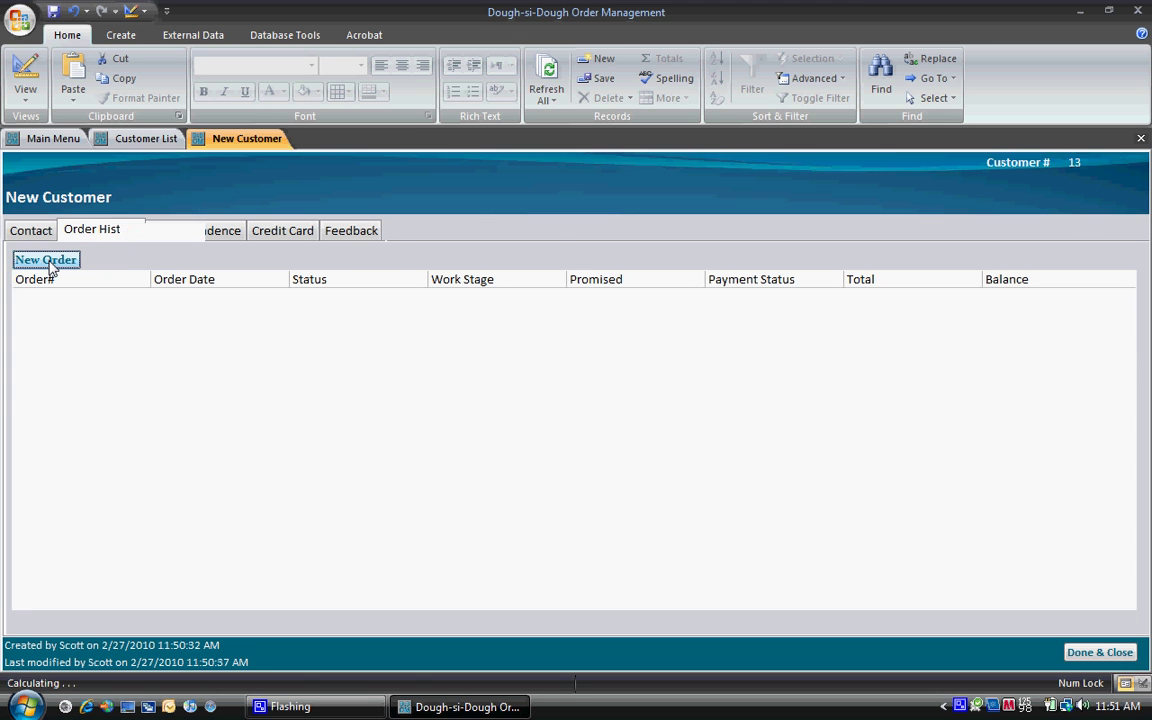
click(141, 358)
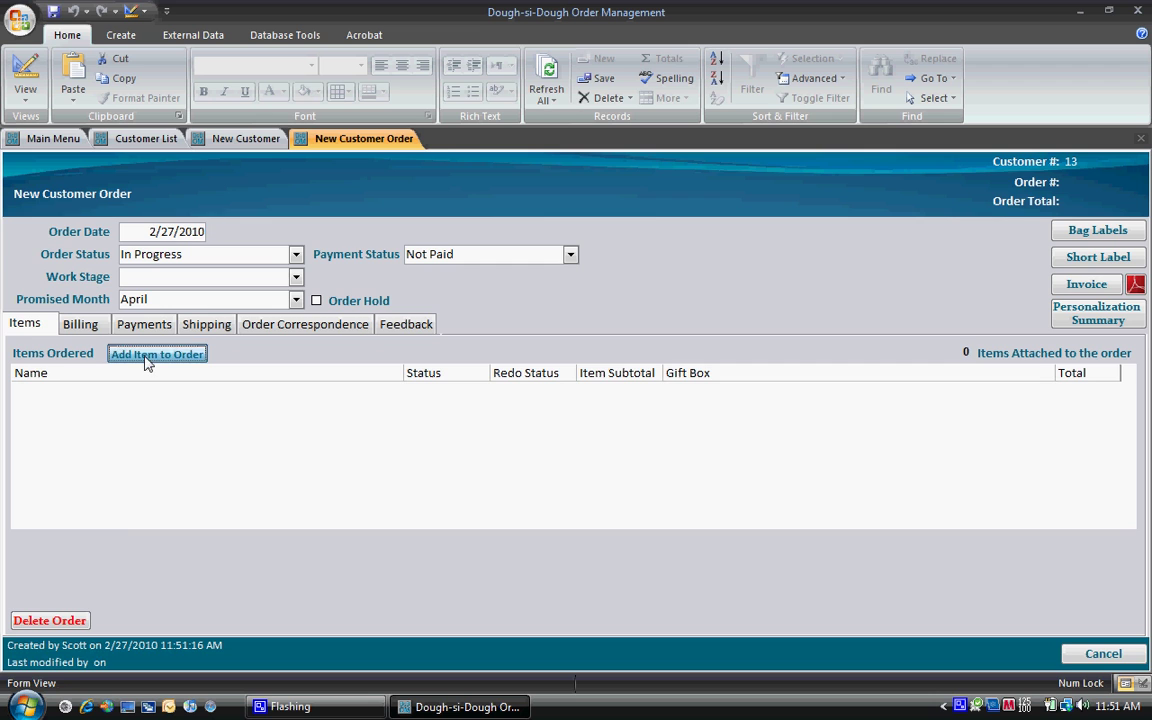
text(an)
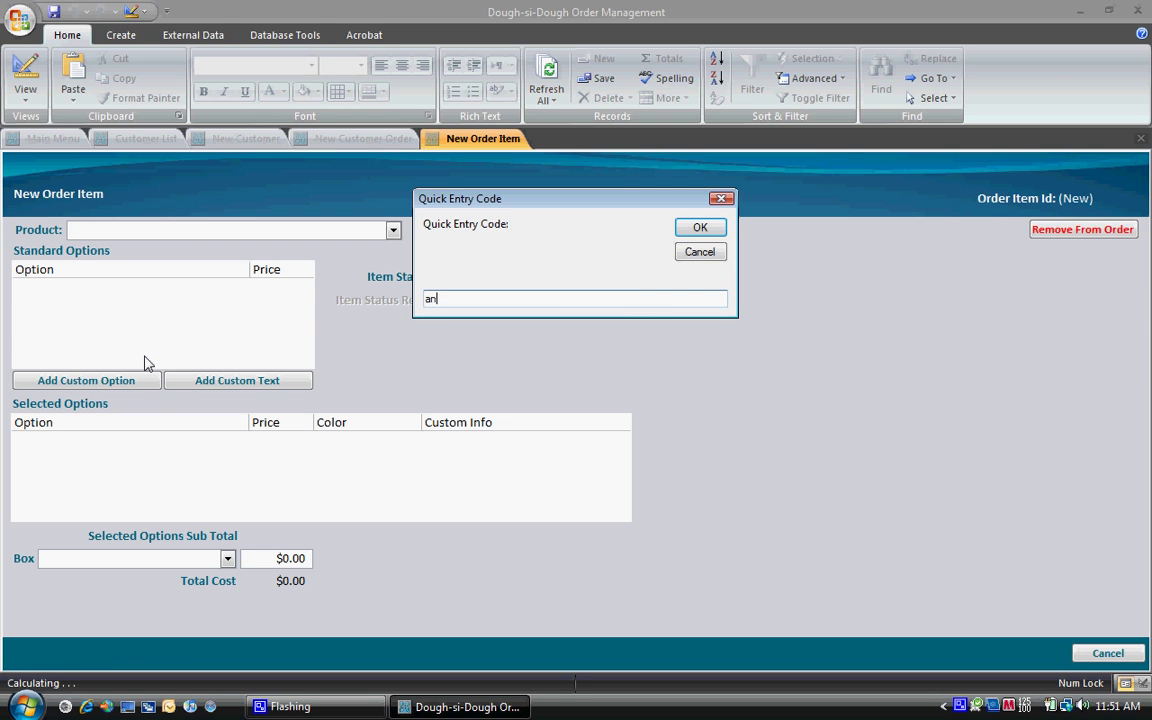
text(gel)
key(Return)
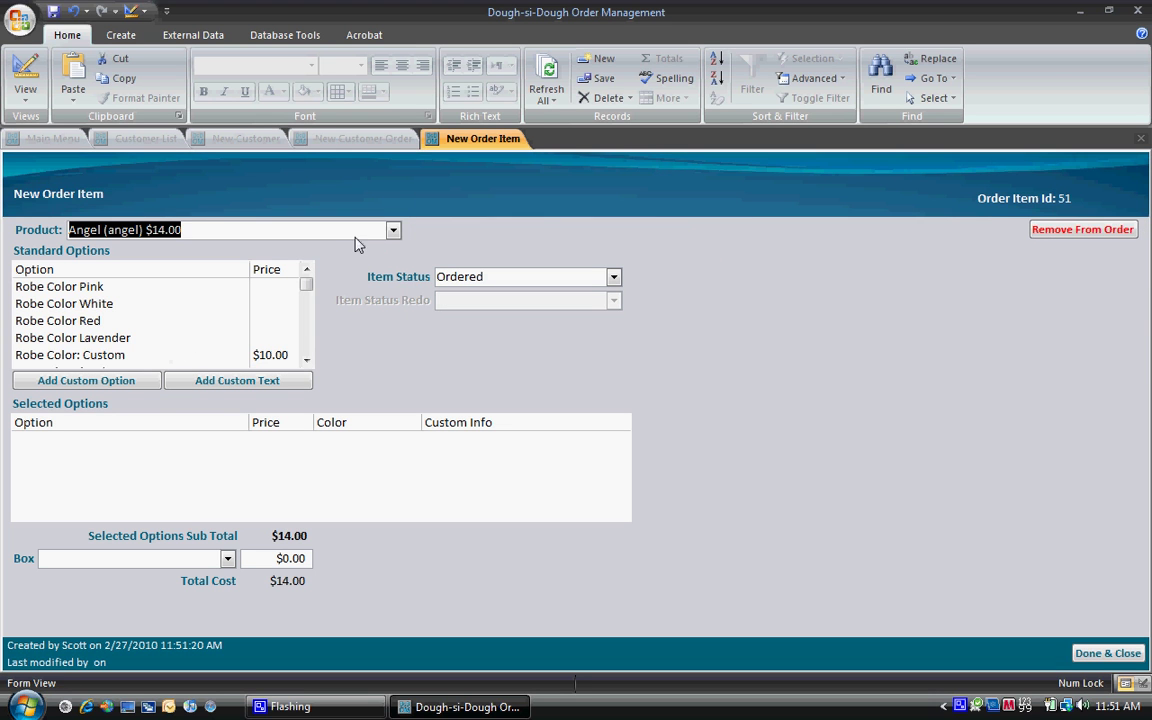
click(394, 231)
click(394, 231)
Step: Choose a Pink robe, Brown hair, Straight hair style and add a custom eye colour
click(88, 287)
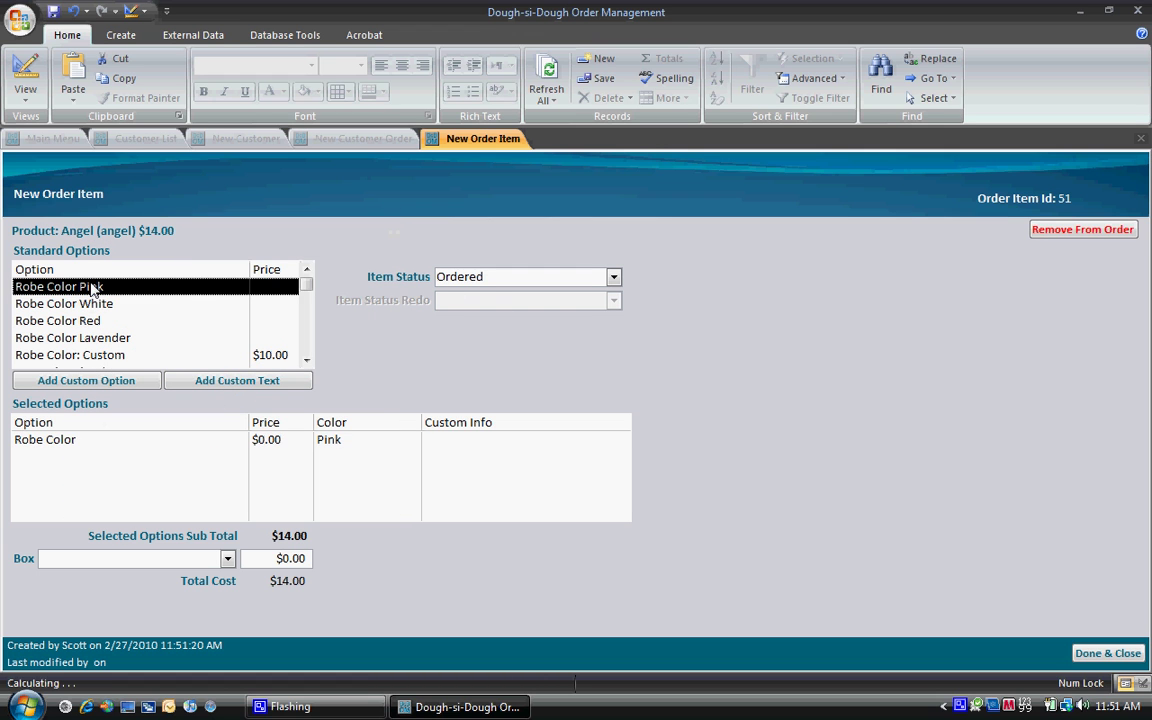
scroll(77, 341, down, 3)
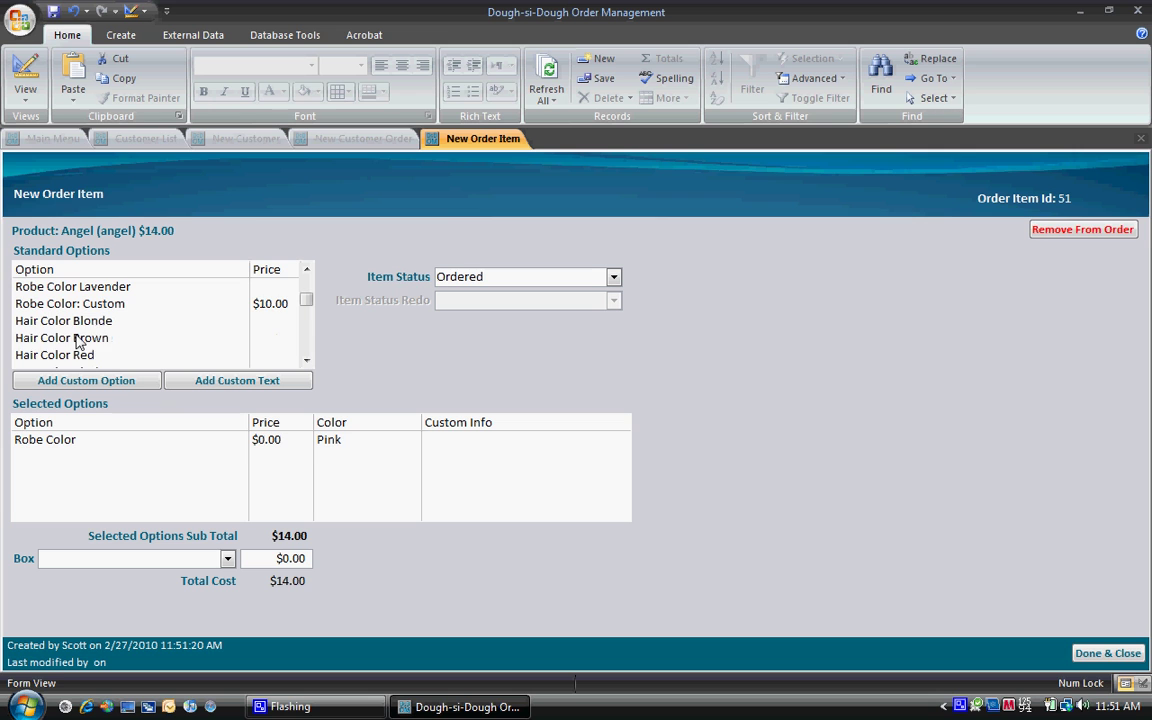
click(78, 338)
scroll(95, 337, down, 6)
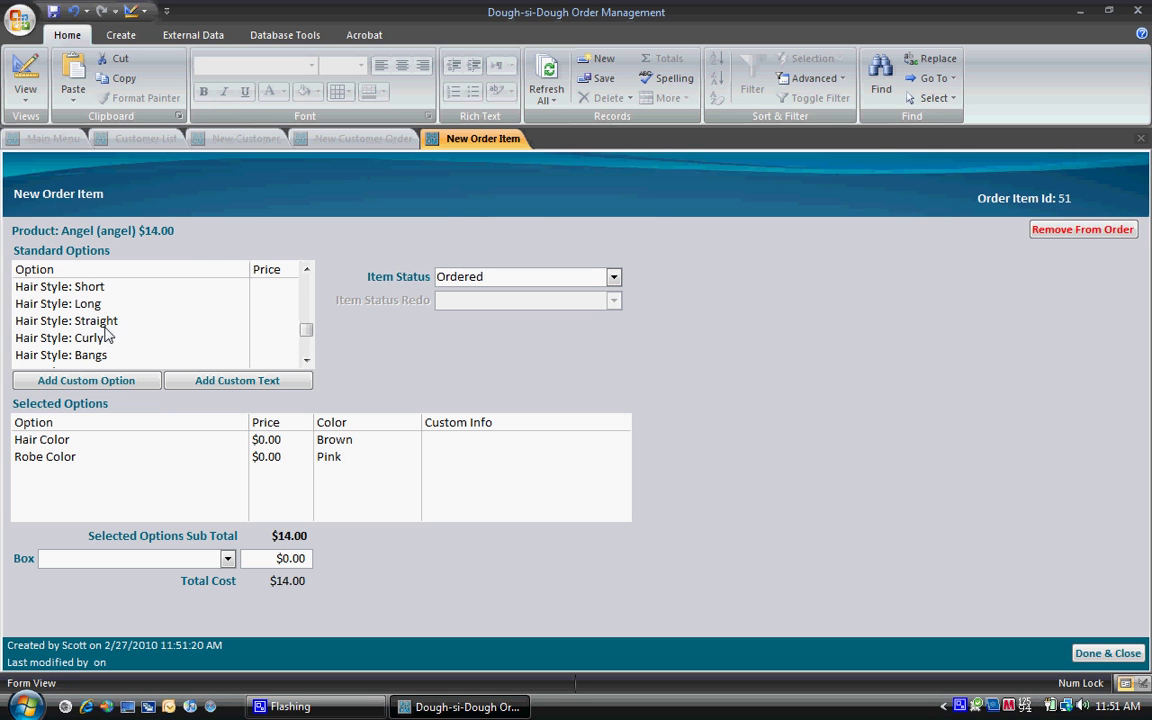
click(109, 322)
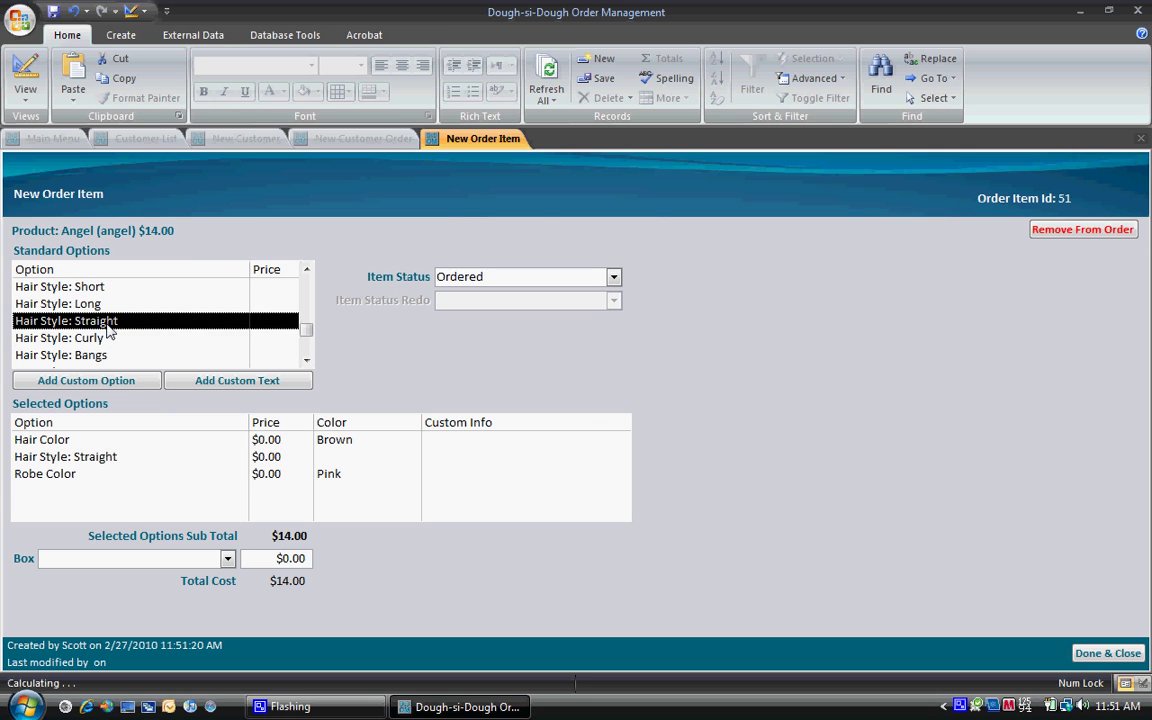
scroll(109, 333, down, 2)
click(69, 337)
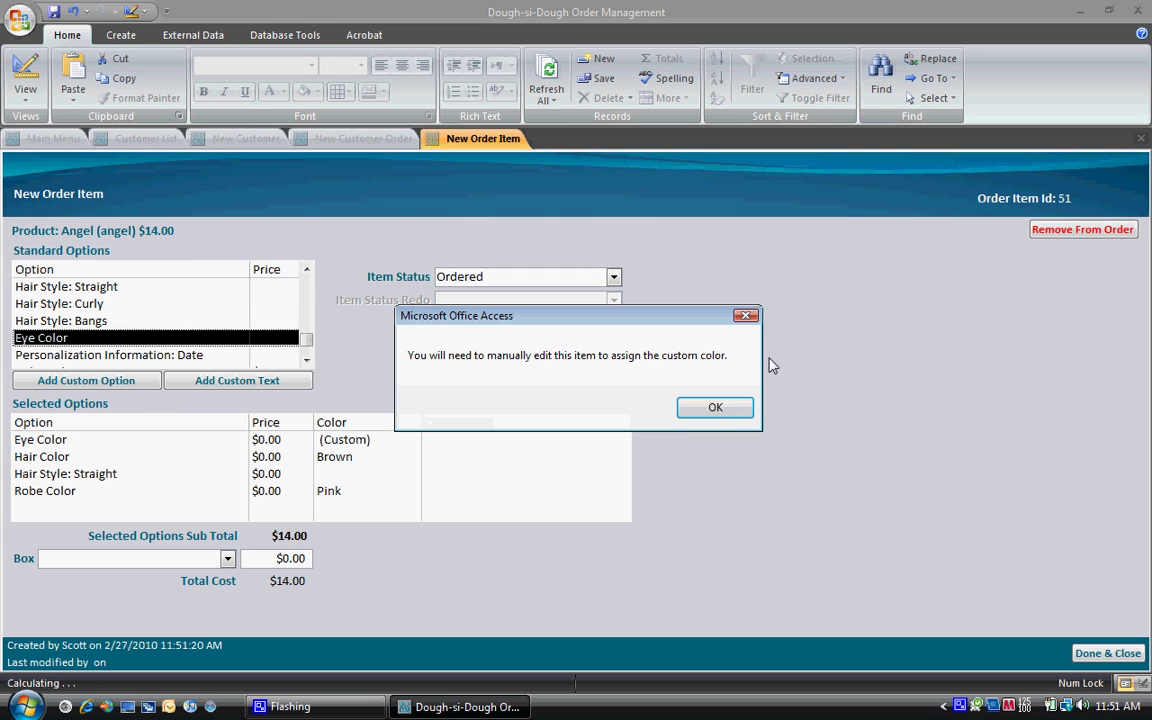
Step: Set the Angel's custom eye colour to Hazel
click(717, 408)
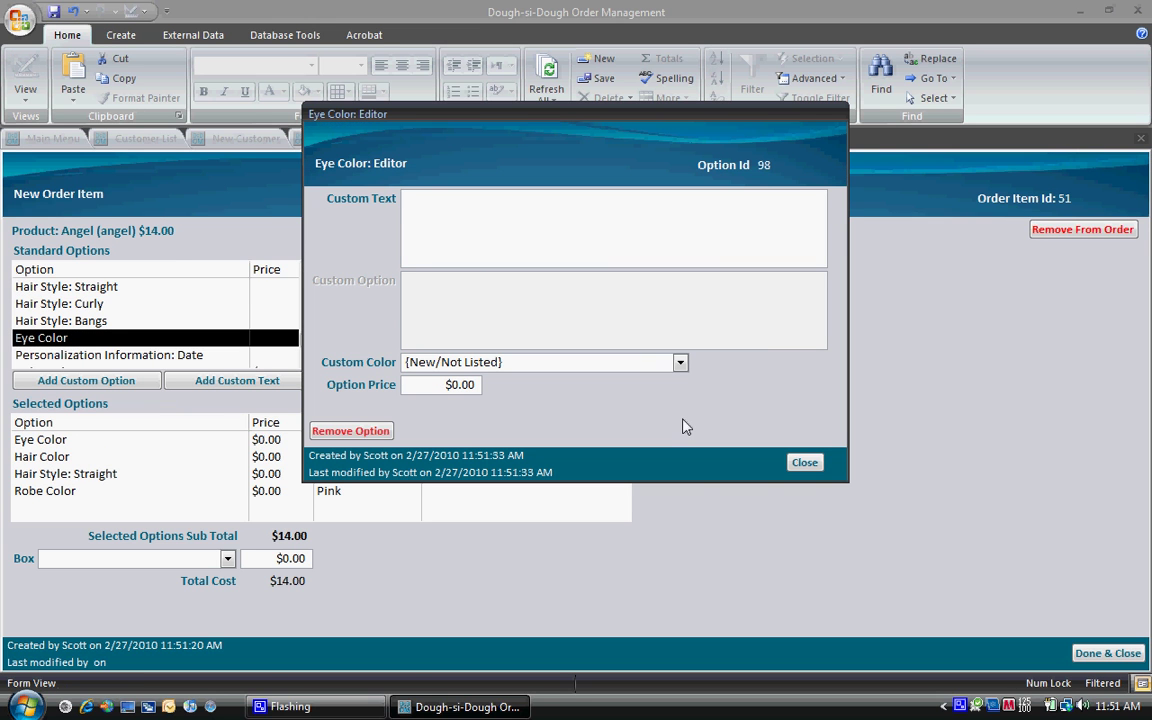
click(679, 364)
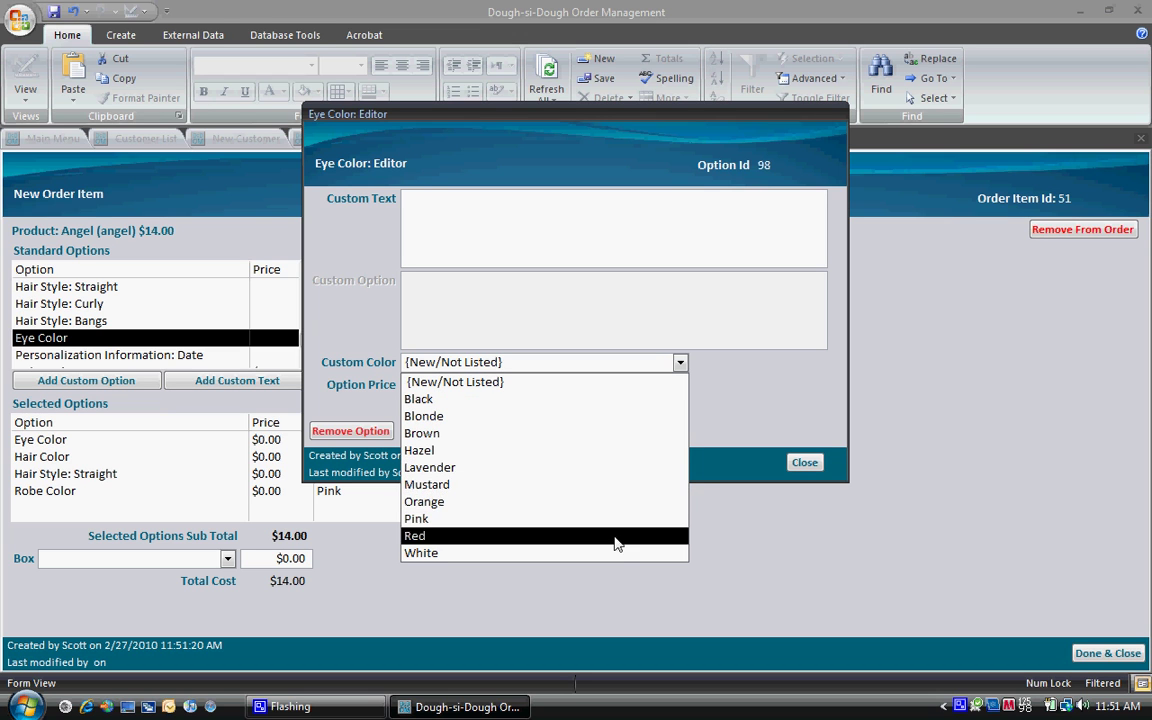
click(620, 451)
click(804, 463)
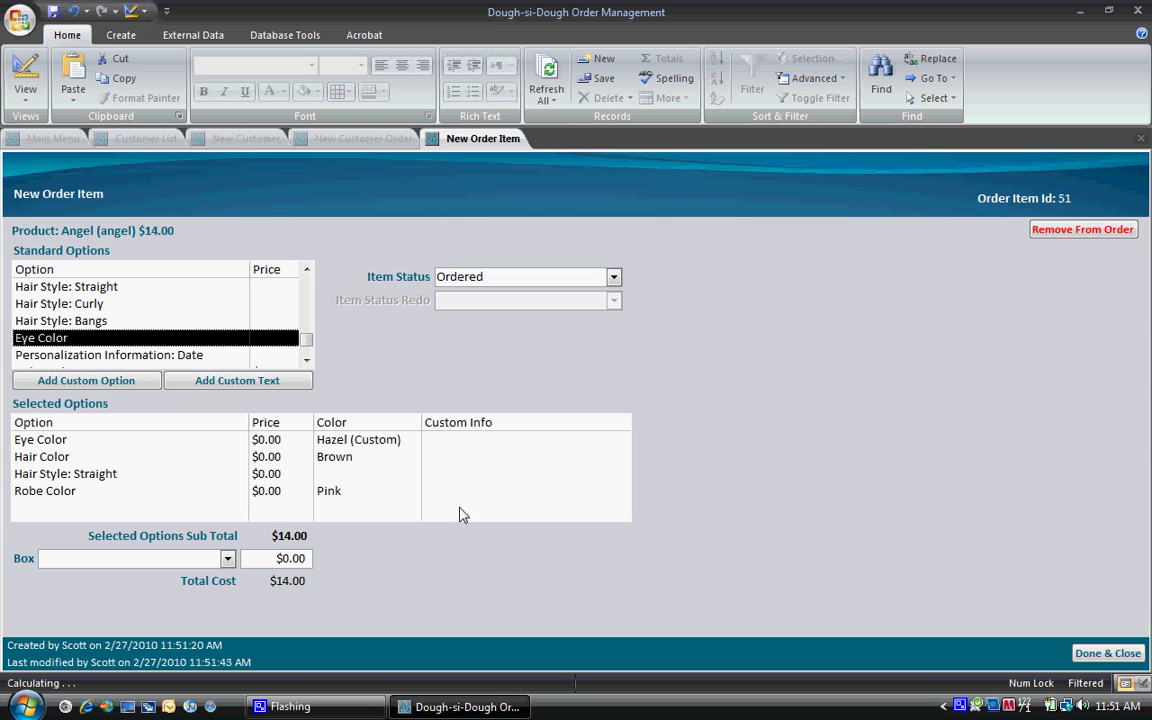
Step: Add personalization date 12/14/2009 and a Gift Box - Standard, then finish the item
double_click(265, 355)
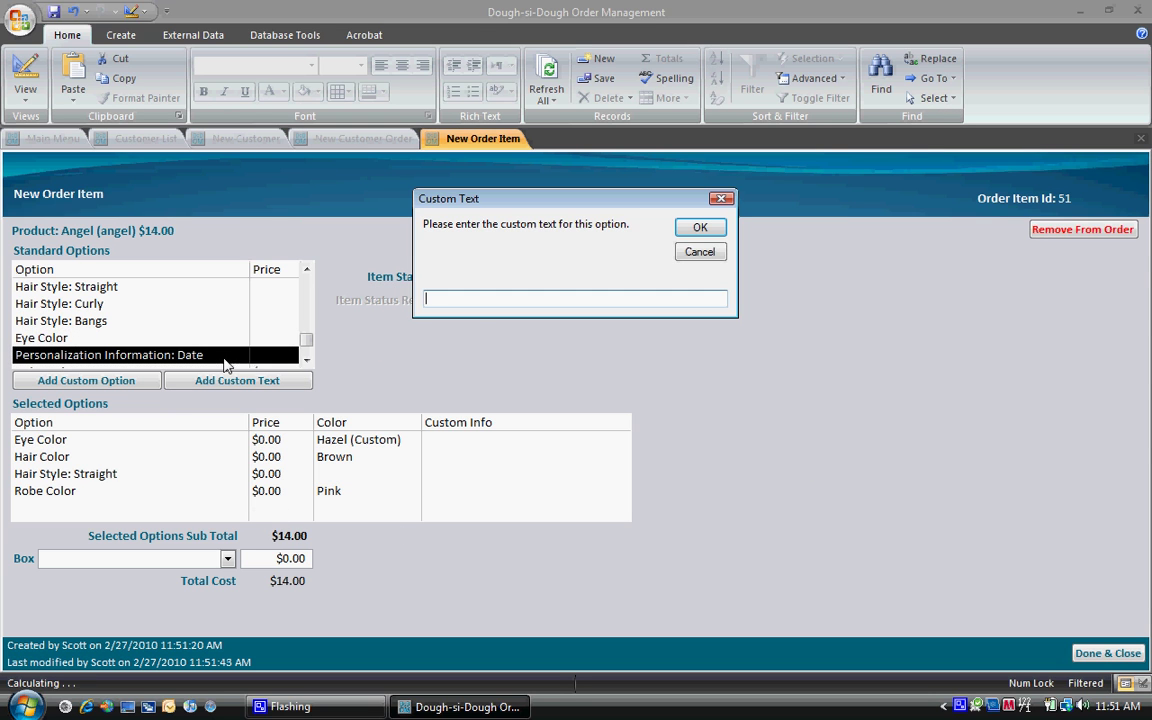
text(12/14/2009)
click(688, 238)
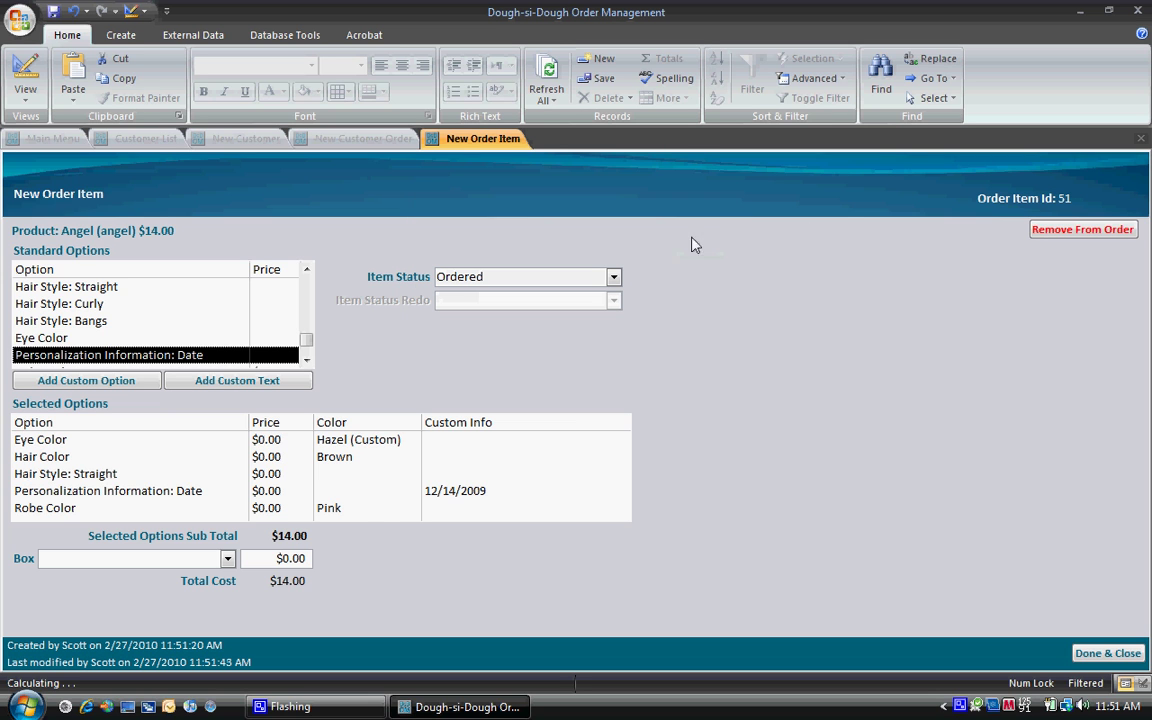
click(228, 558)
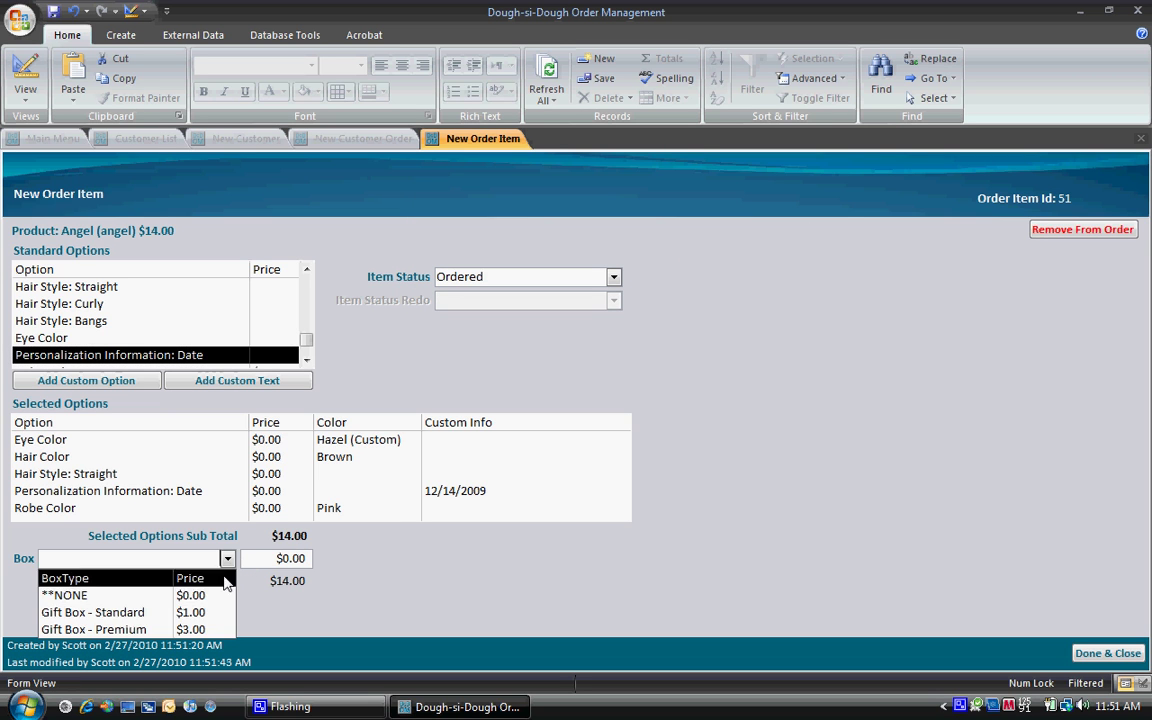
click(226, 611)
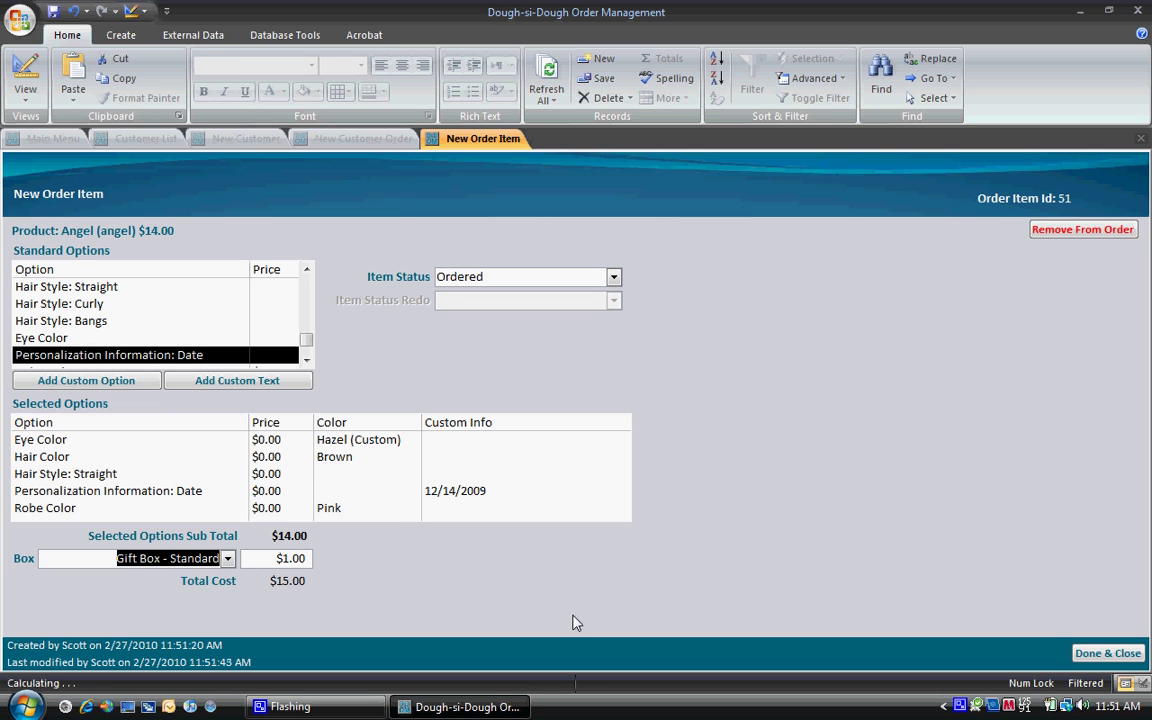
click(1107, 653)
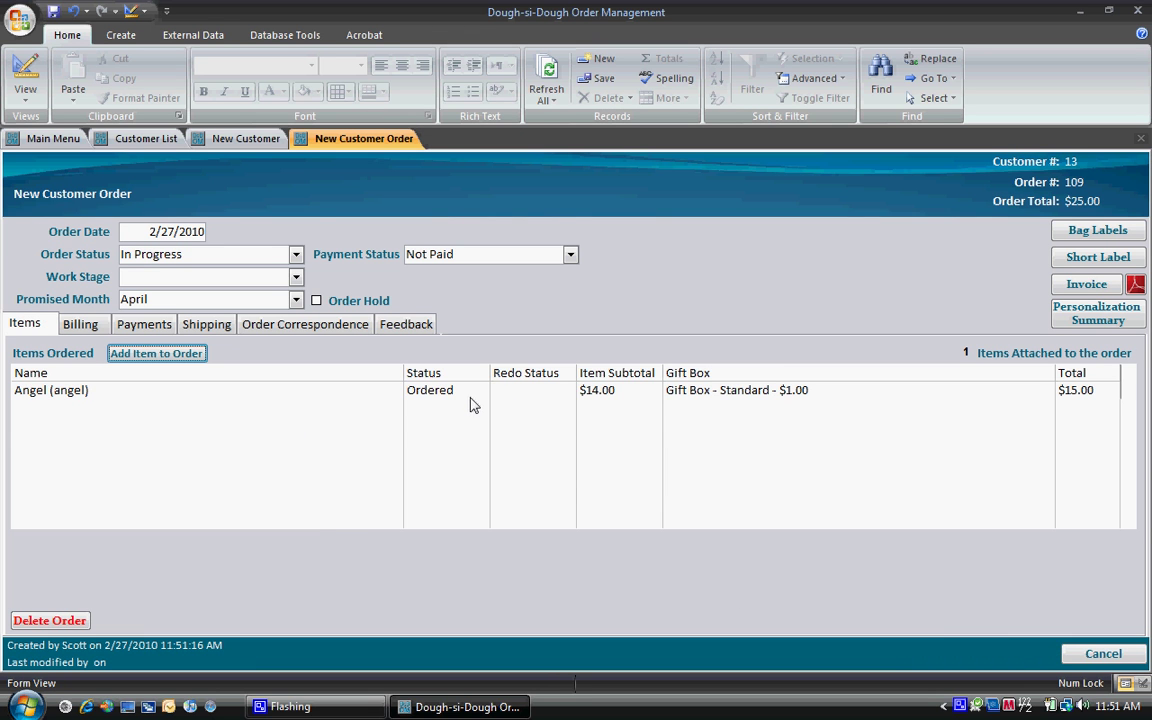
Step: Enter discounts of $1.00 item, $0.00 gift box, $5.00 shipping, then preview Bag Labels
click(80, 325)
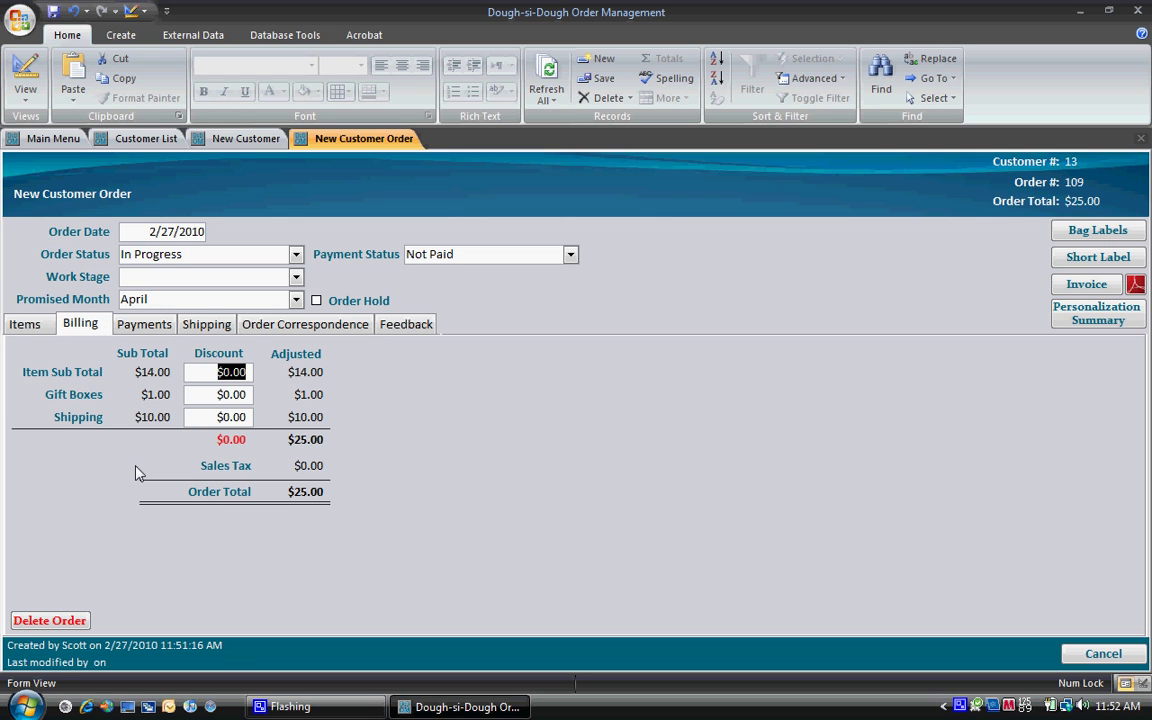
text(1)
key(Tab)
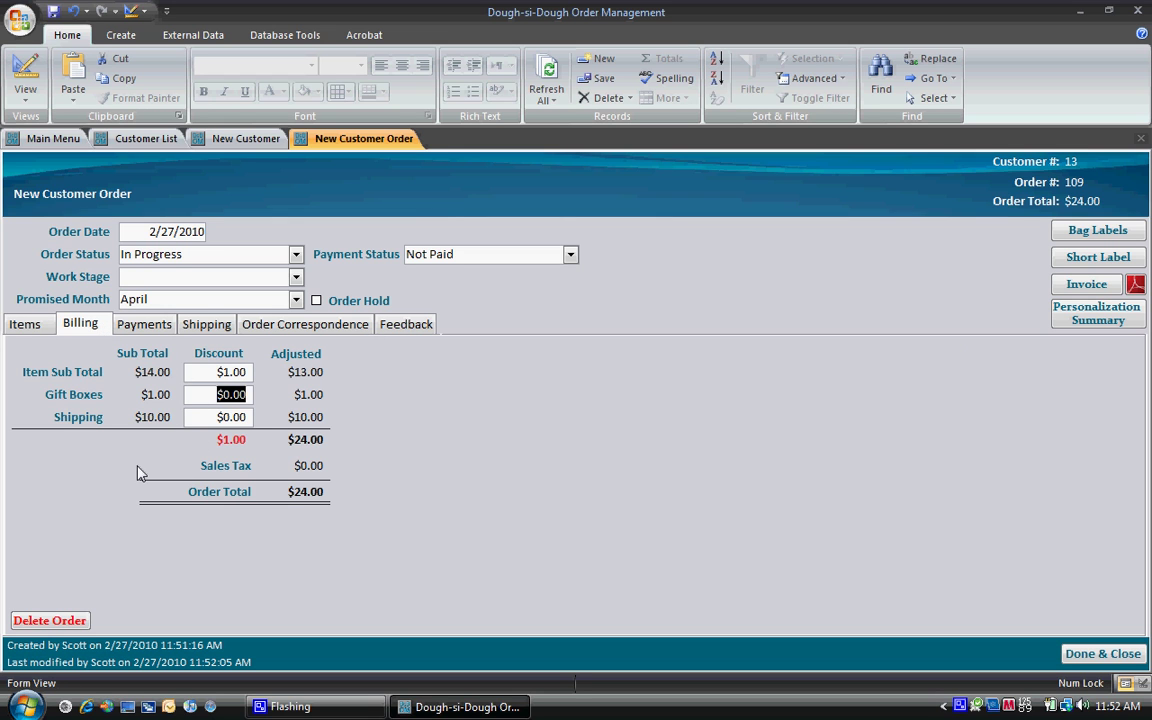
key(Delete)
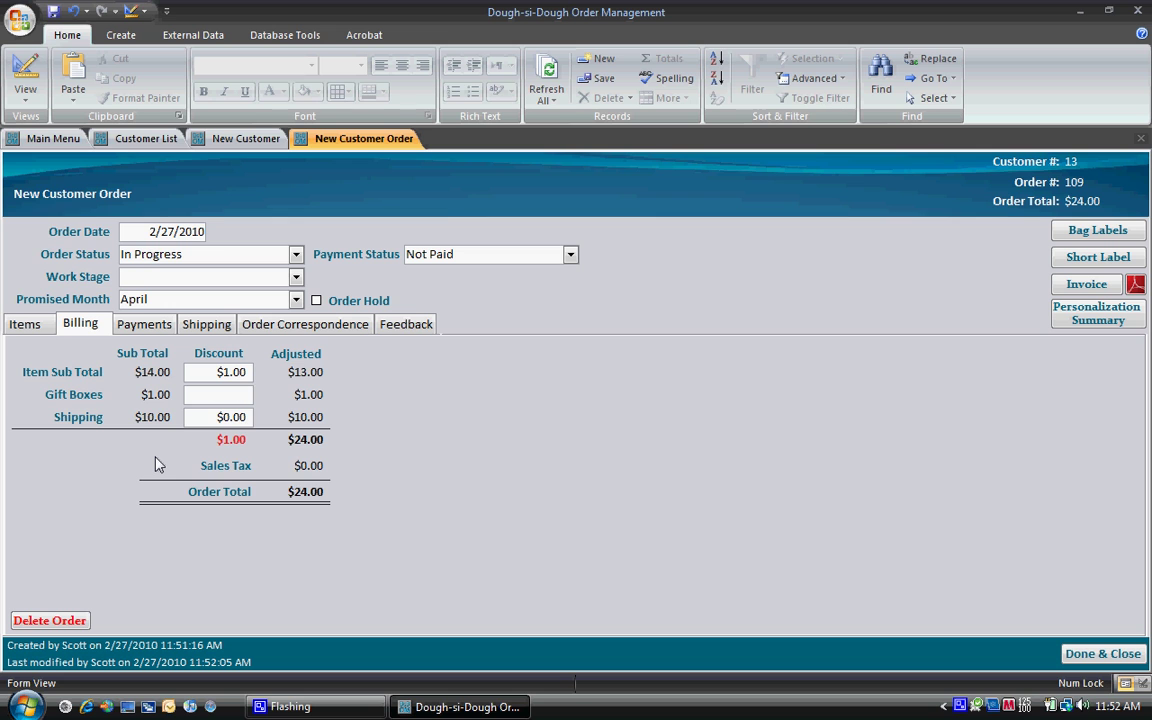
text(0)
key(Tab)
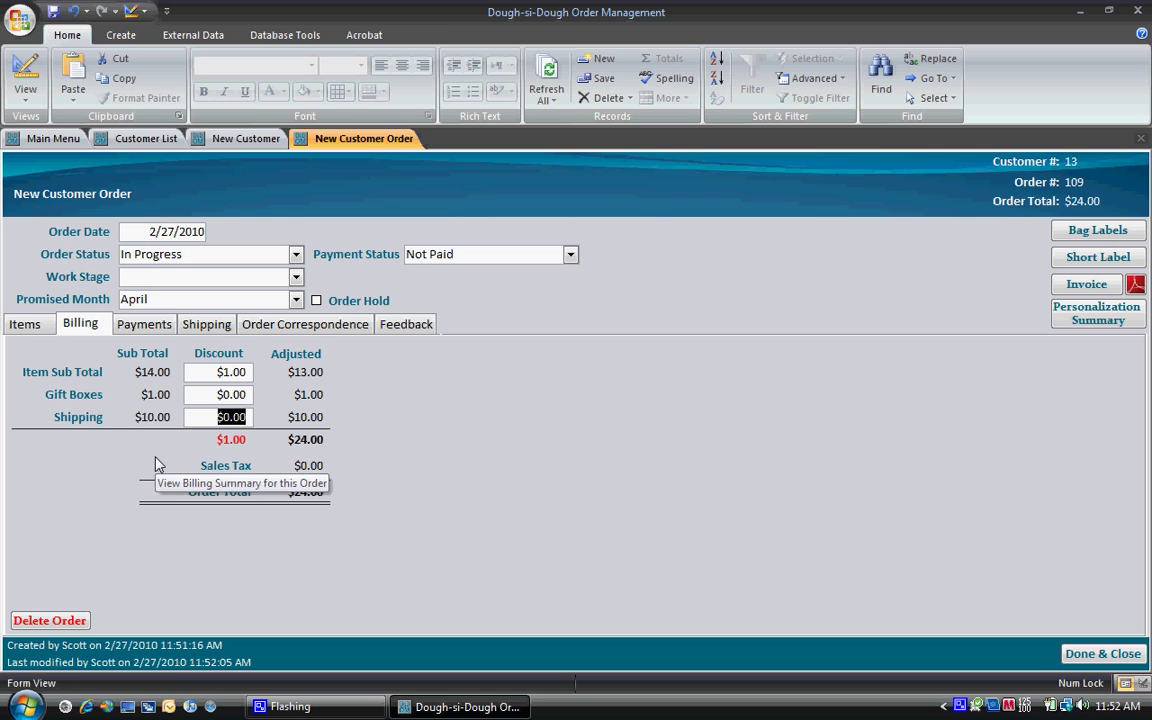
text(5)
key(Tab)
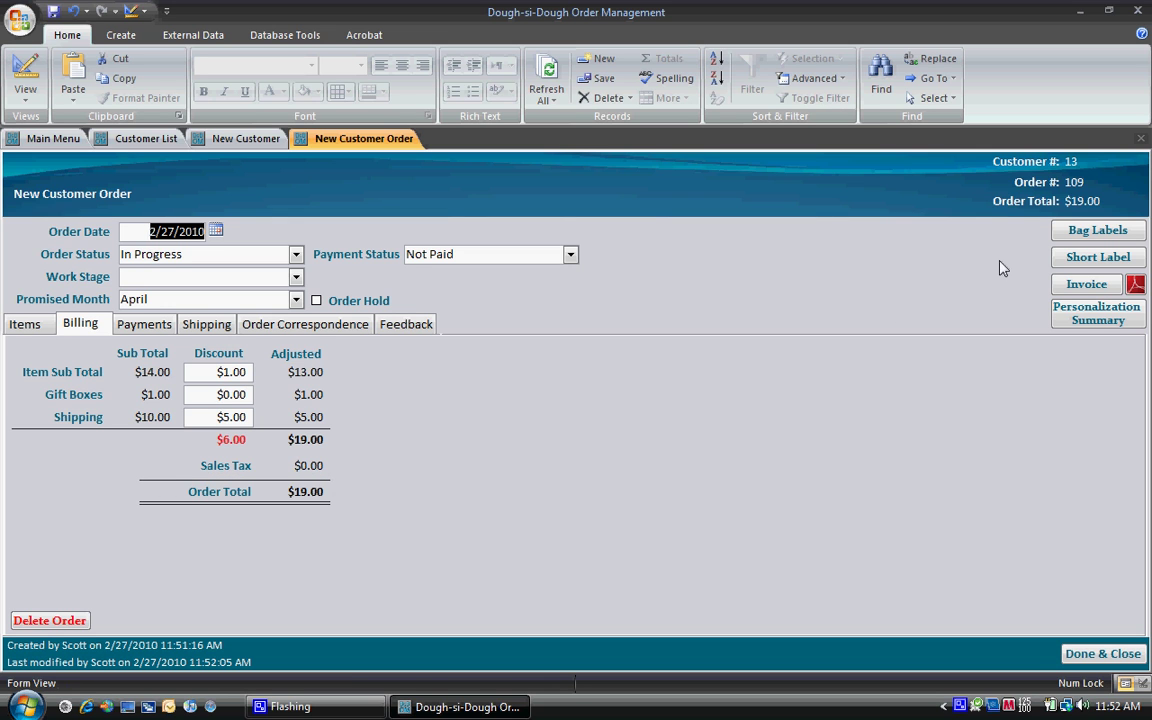
click(1082, 237)
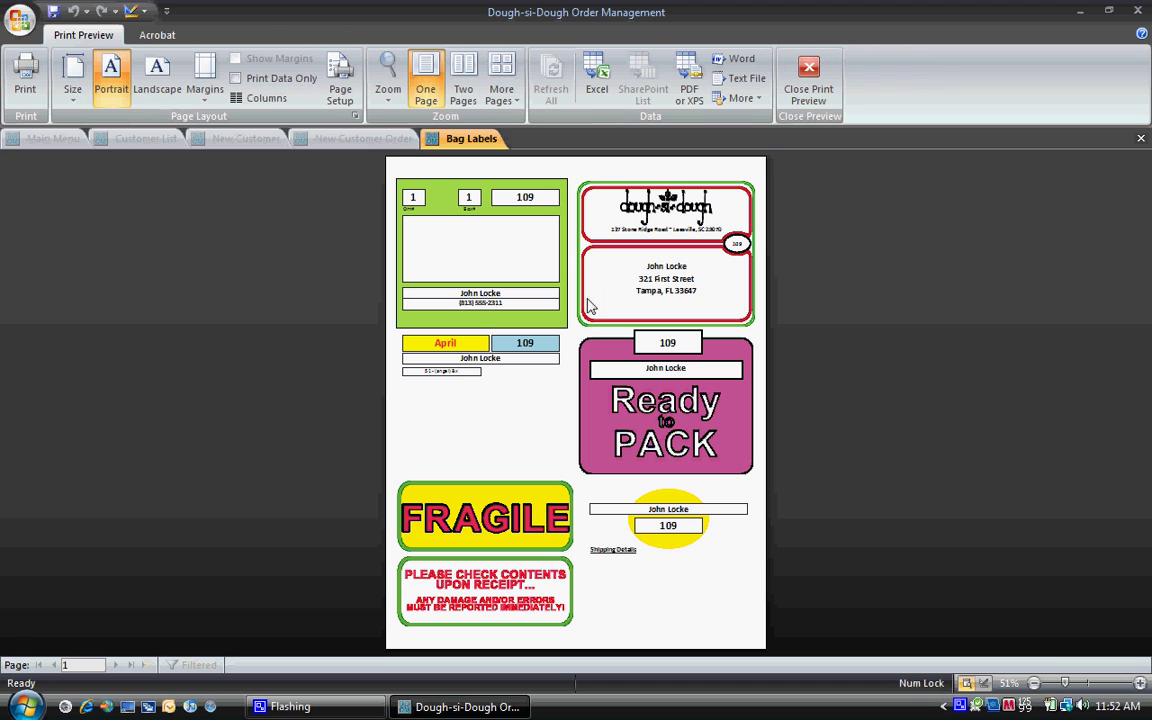
Step: Close the Bag Labels and Shipping Labels print previews for order 109
click(821, 98)
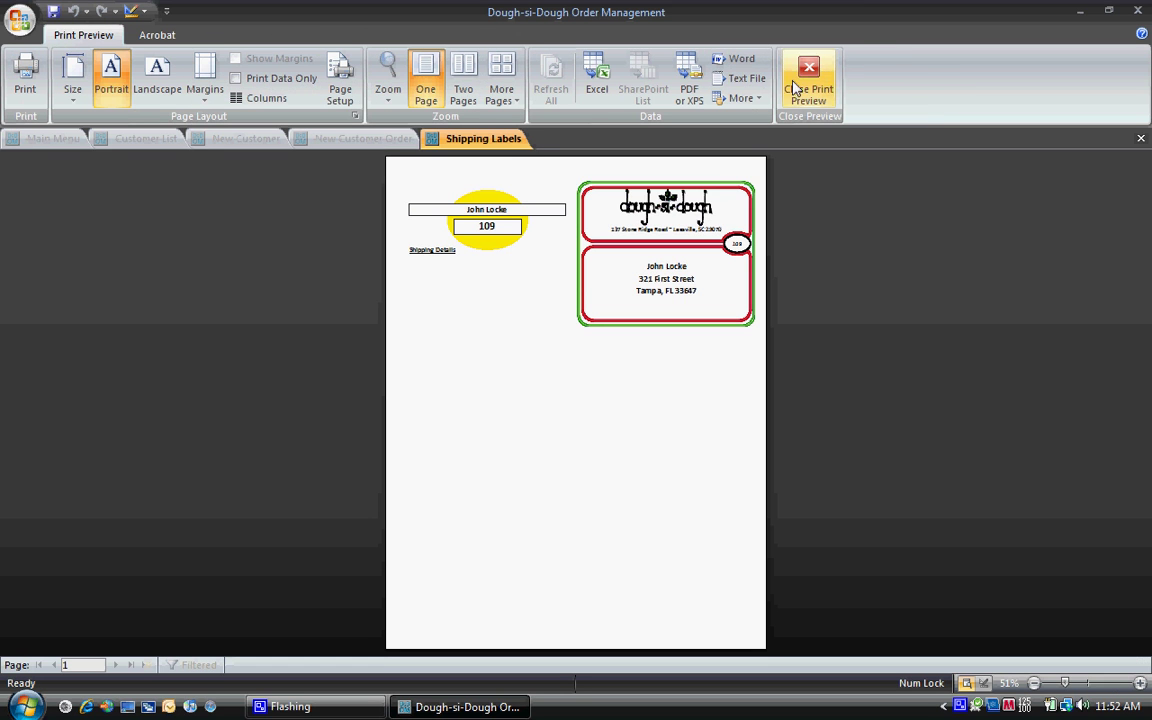
click(795, 90)
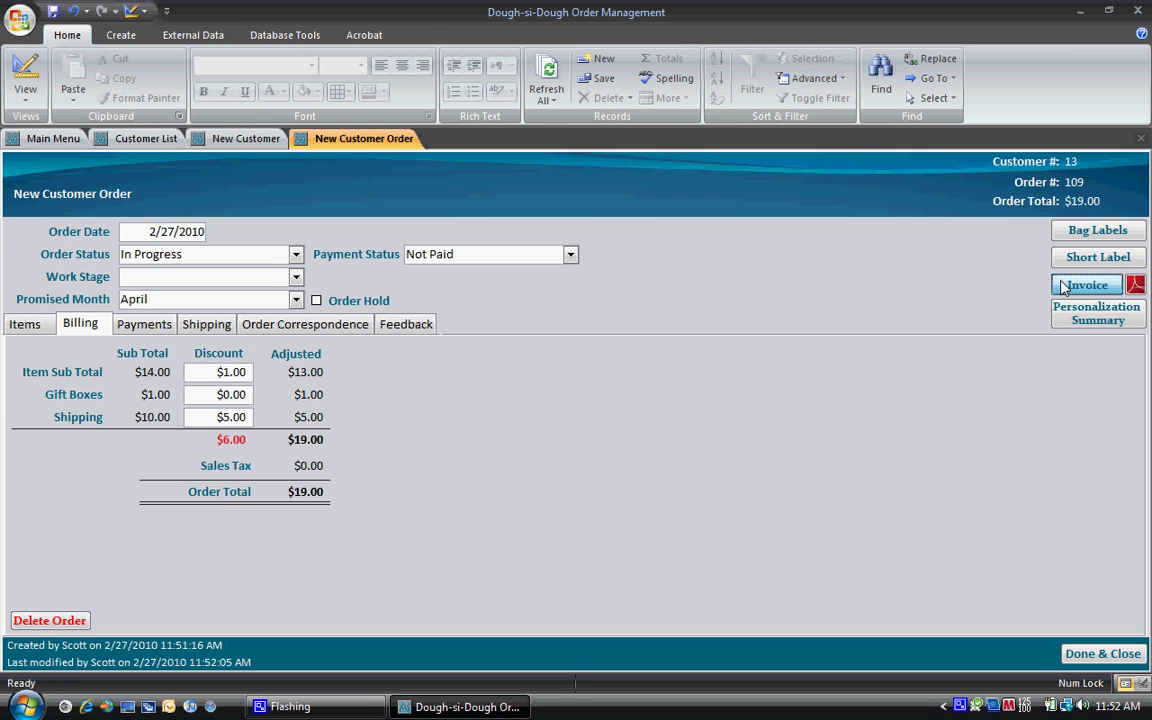
click(1063, 287)
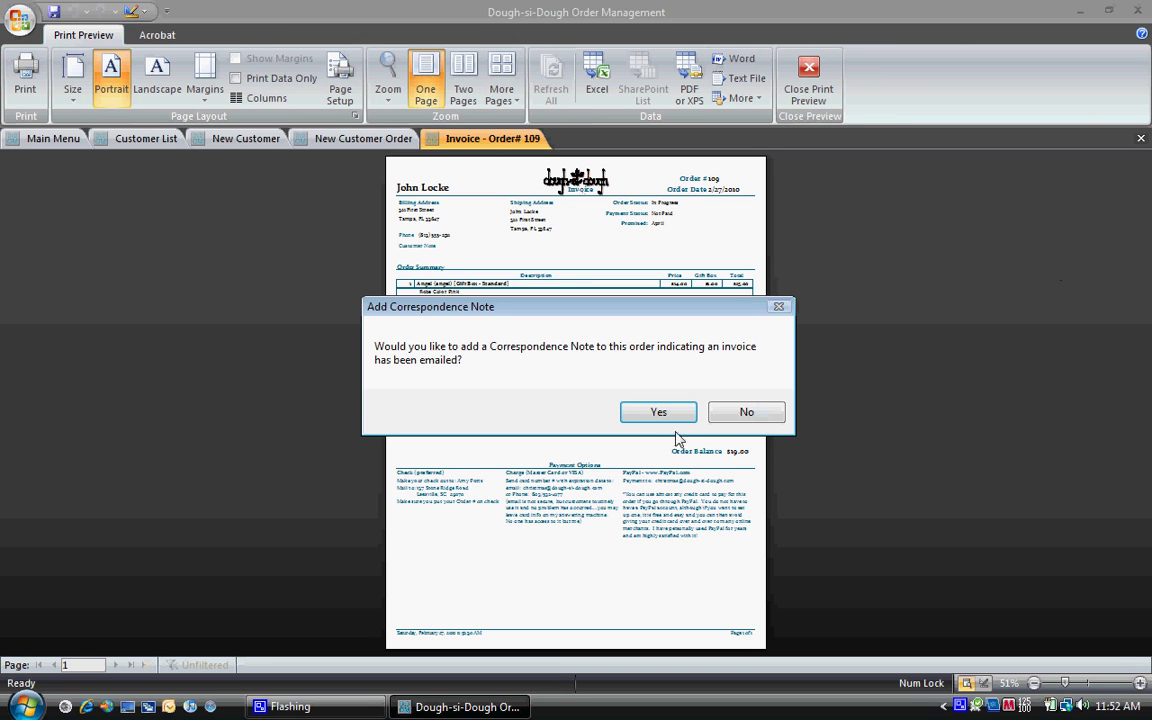
click(745, 412)
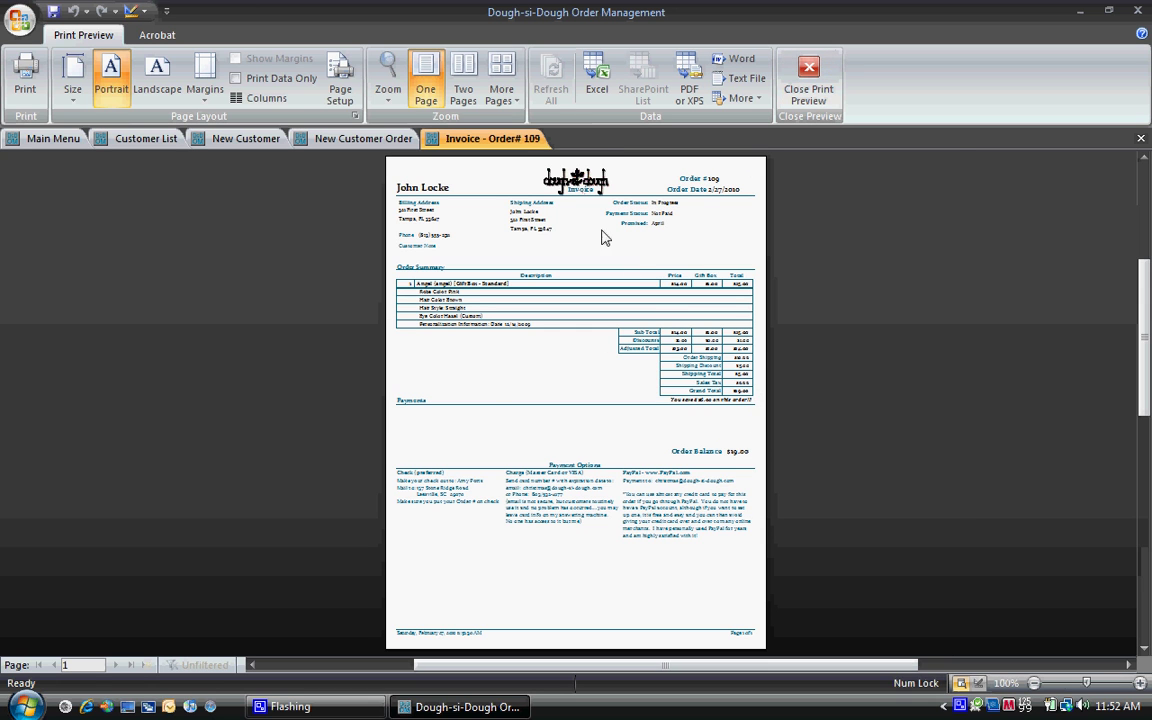
click(704, 346)
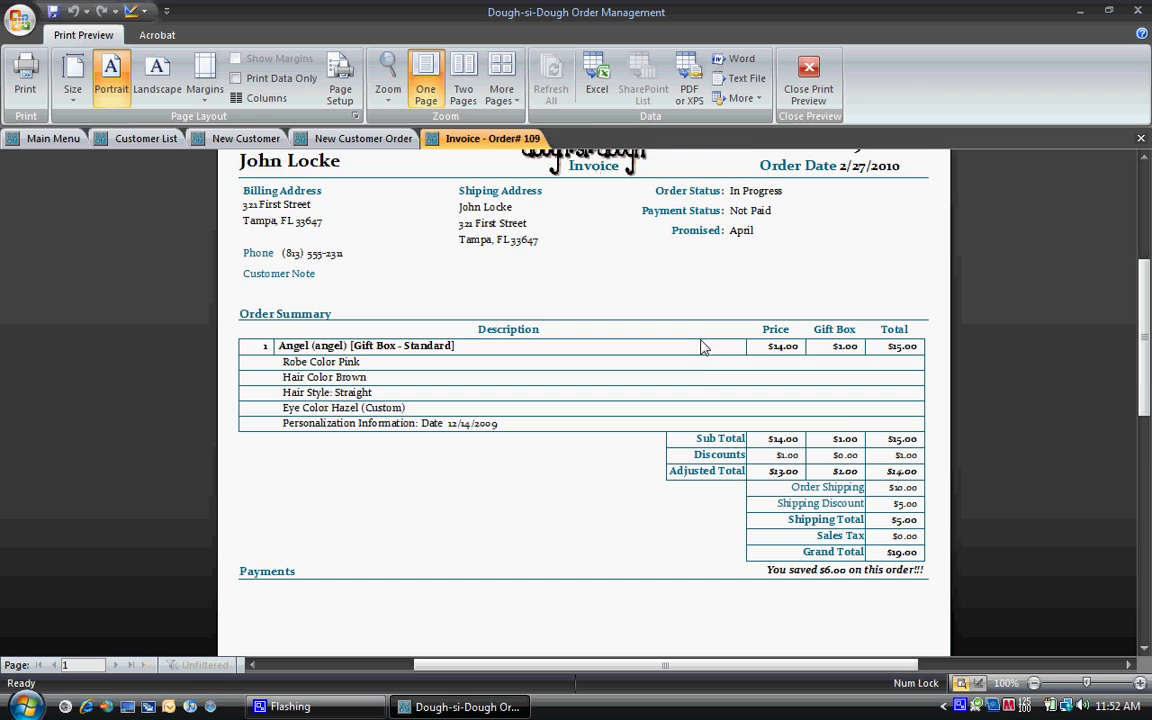
scroll(704, 346, down, 10)
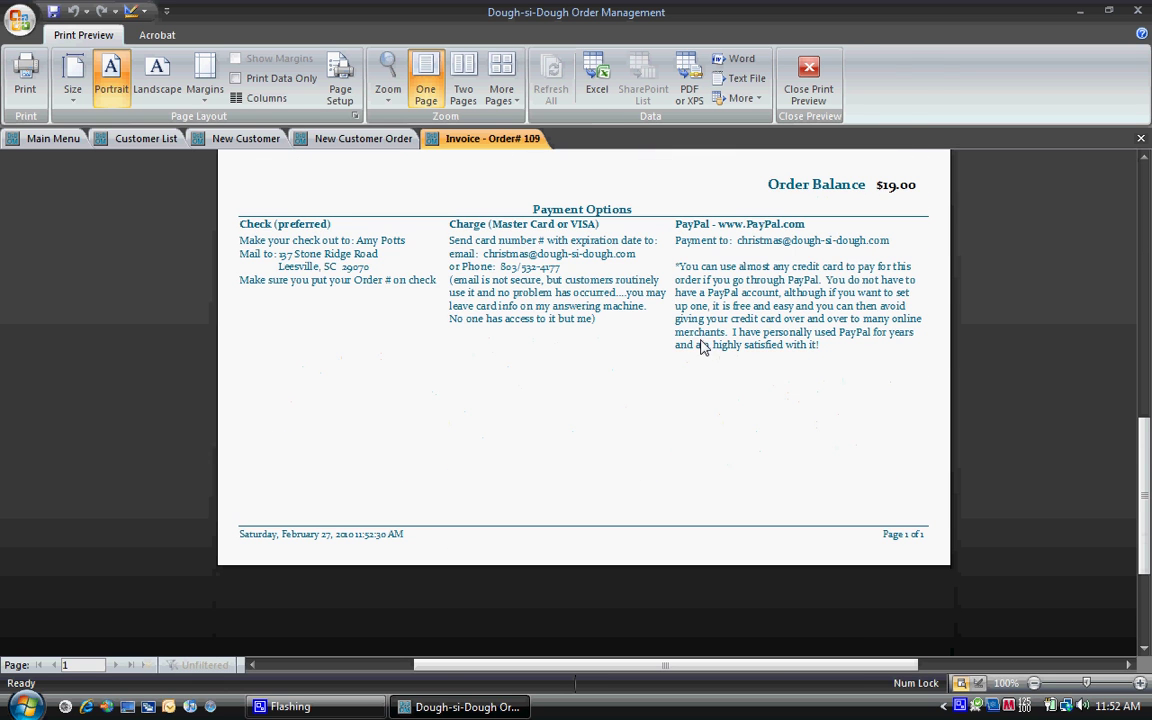
click(806, 72)
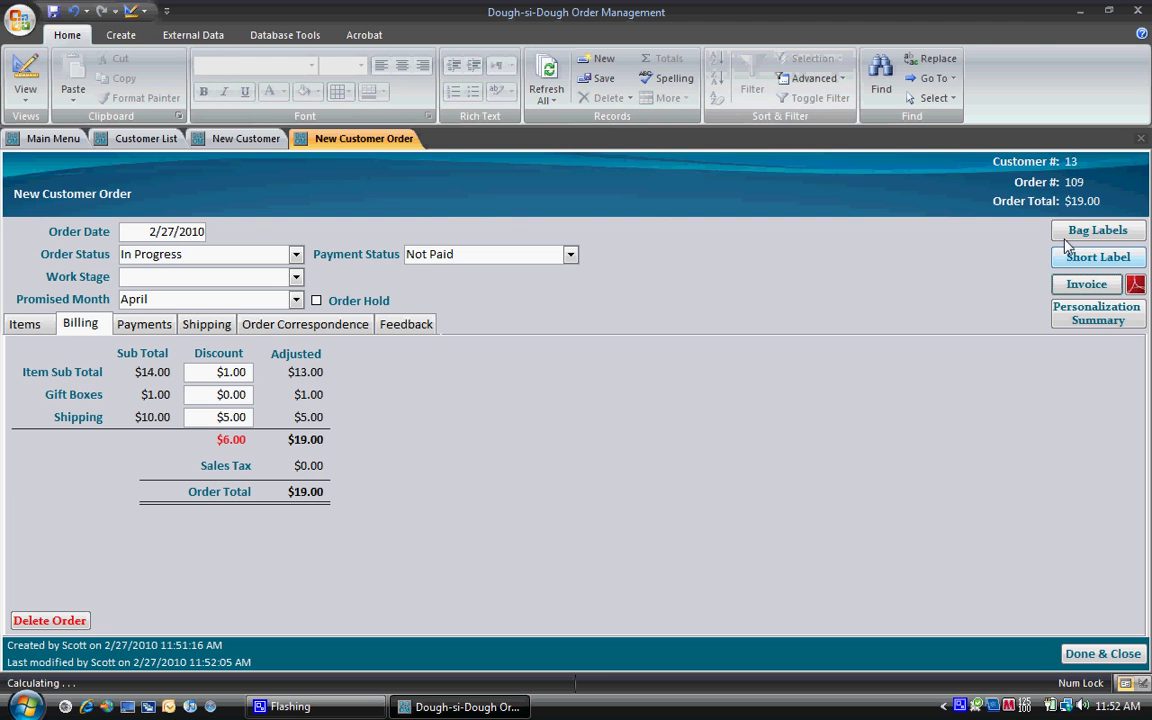
Step: Output order 109's invoice as PDF, log the correspondence note, and open Invoices - 2010
double_click(1025, 10)
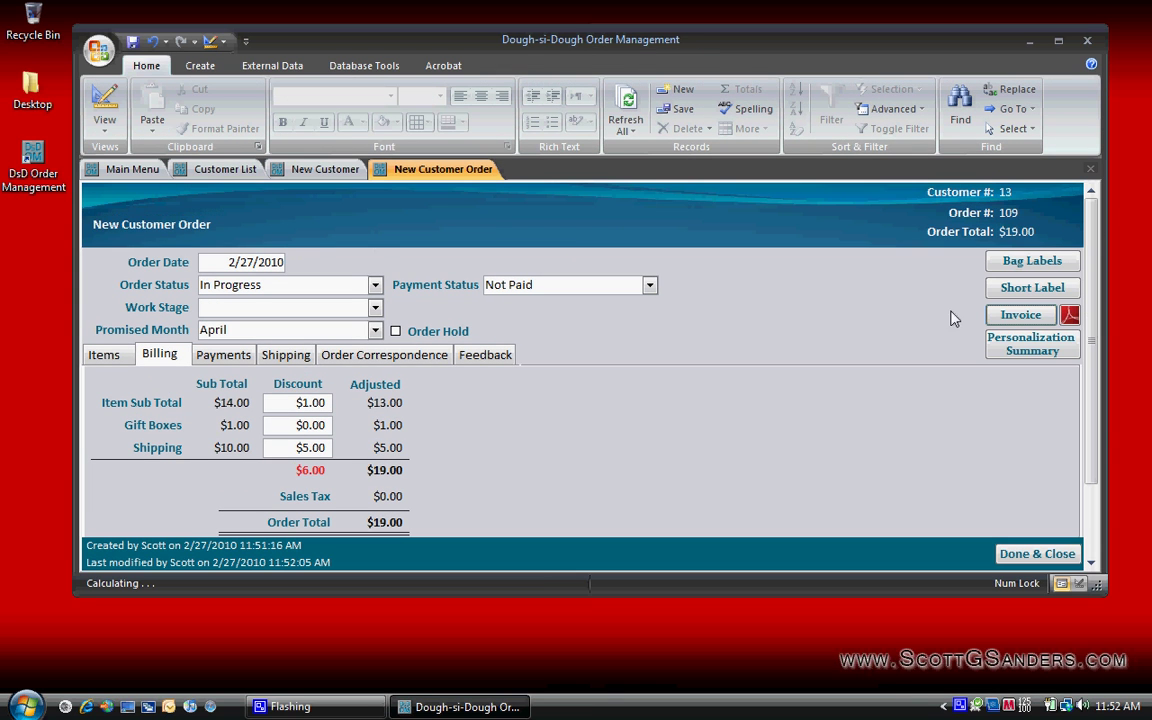
click(1070, 317)
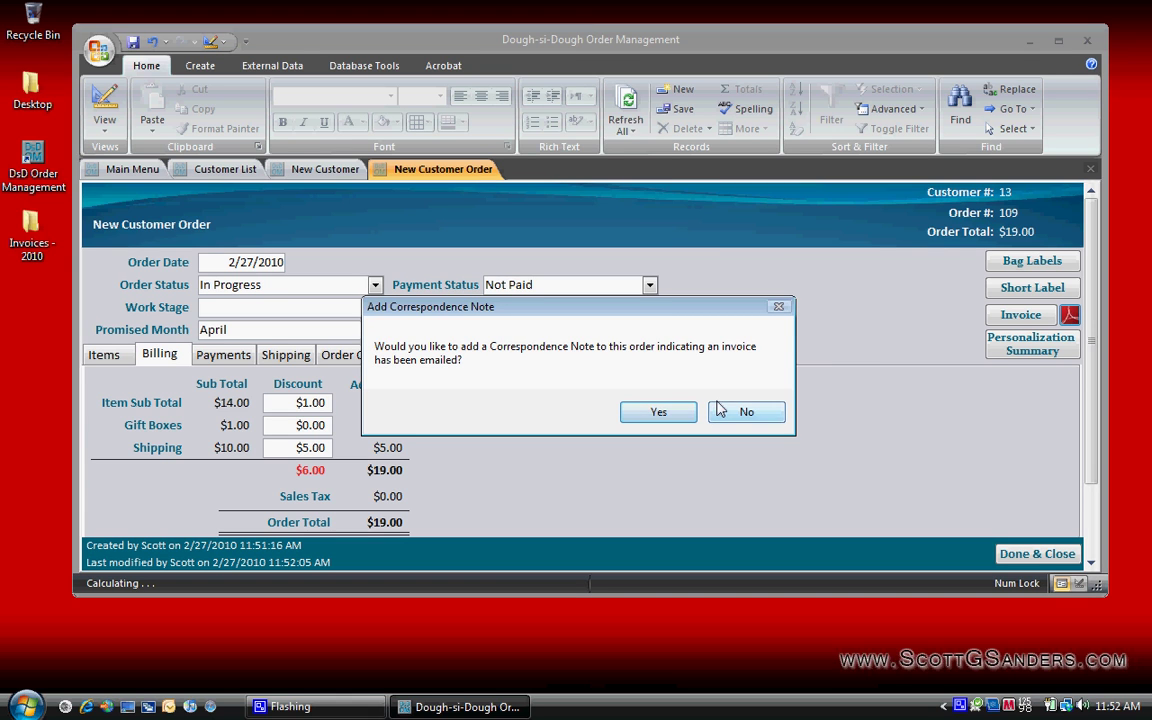
click(658, 413)
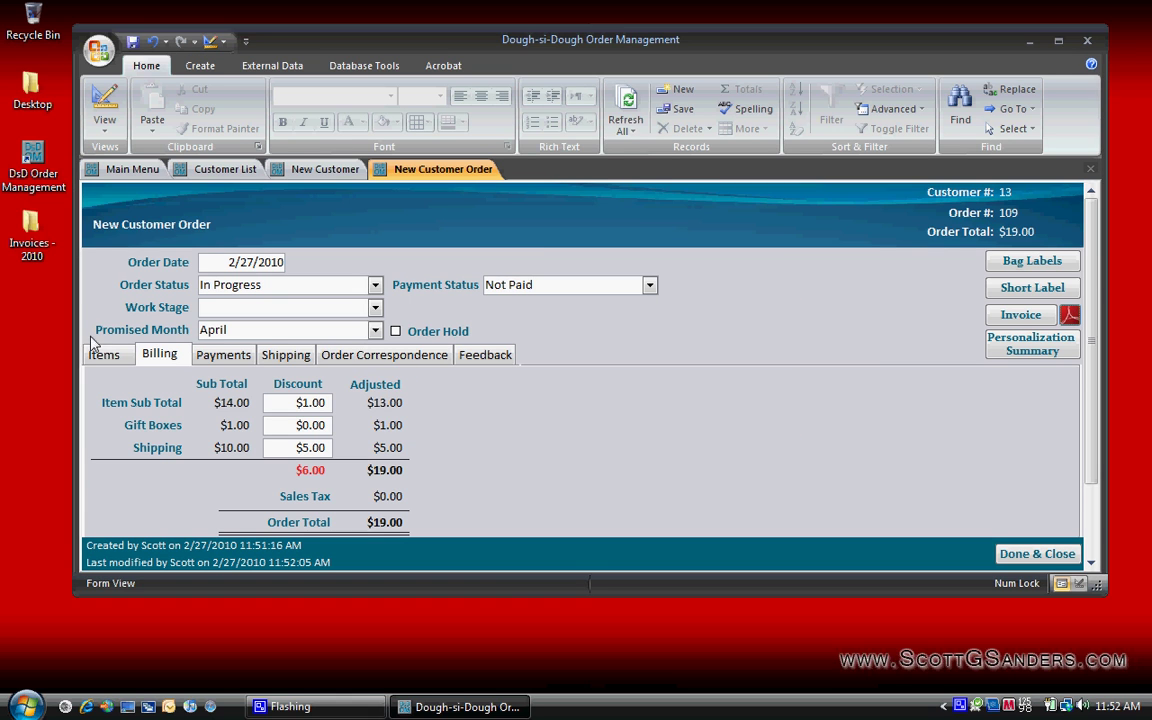
double_click(32, 240)
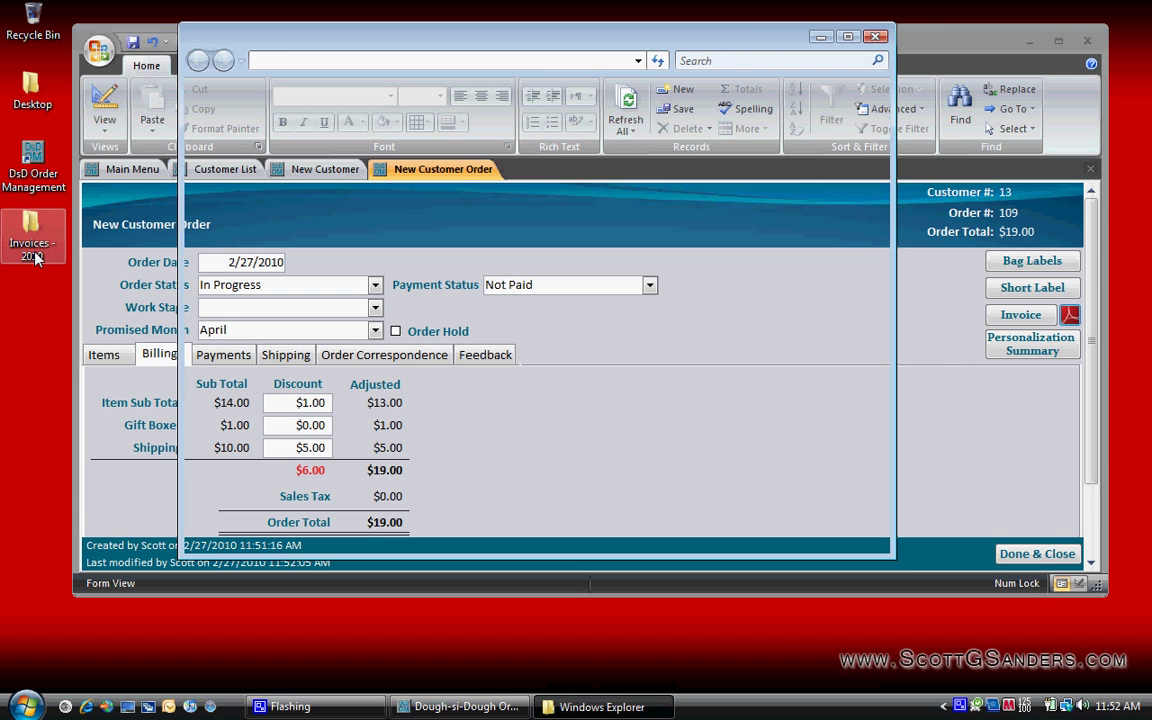
Step: Open the saved invoice PDF in Acrobat, then close Acrobat and the Invoices - 2010 folder
click(426, 172)
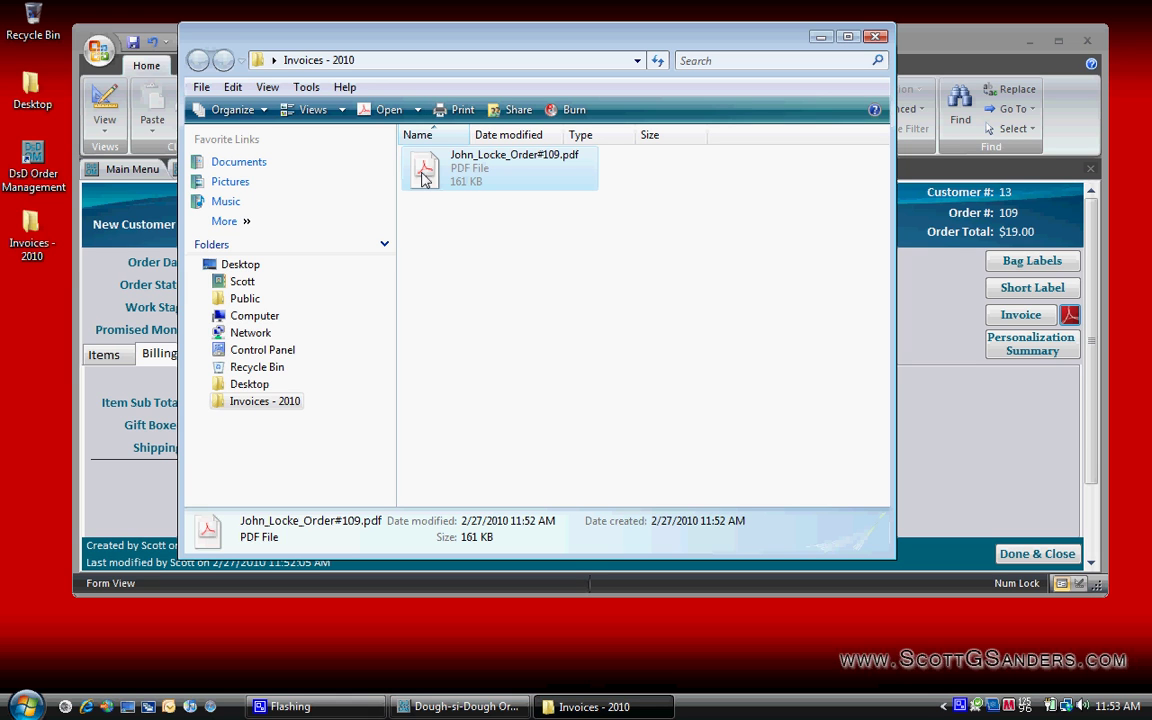
double_click(423, 178)
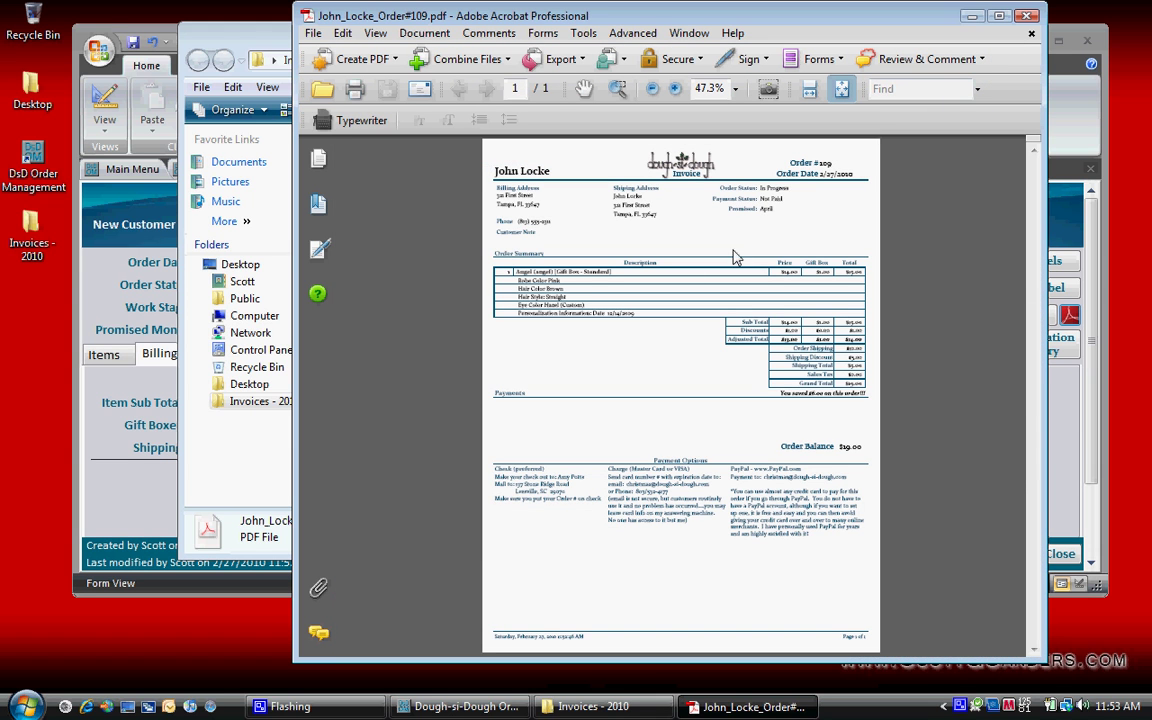
click(1027, 14)
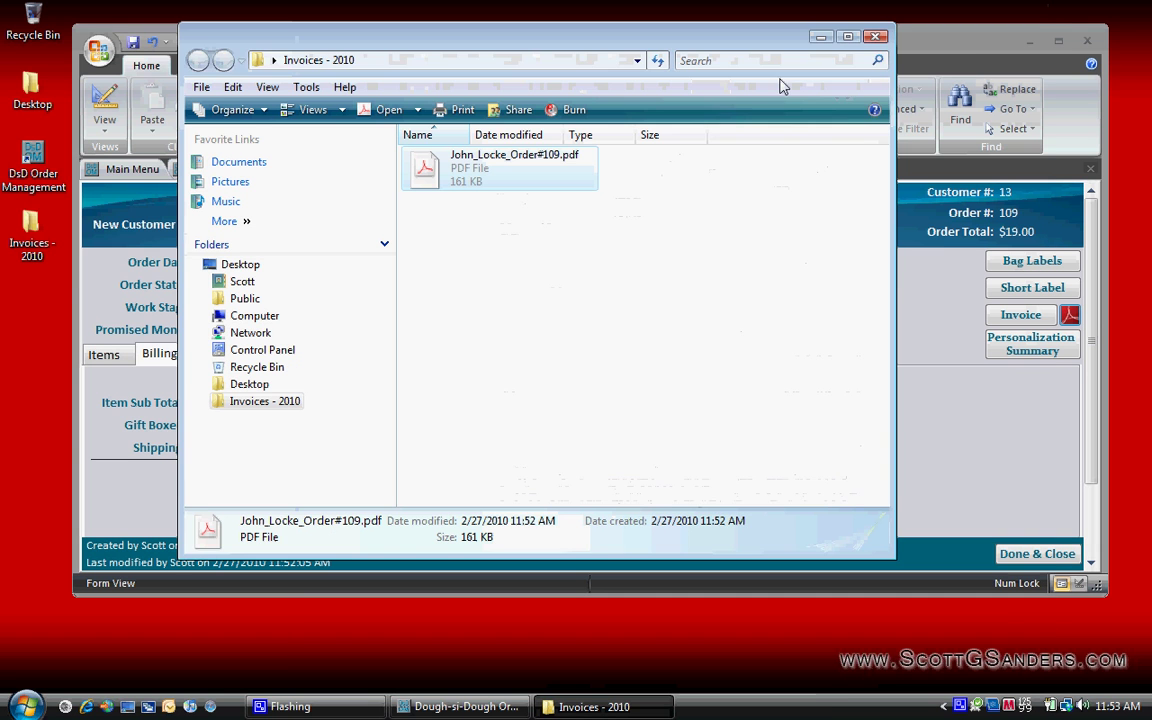
click(877, 38)
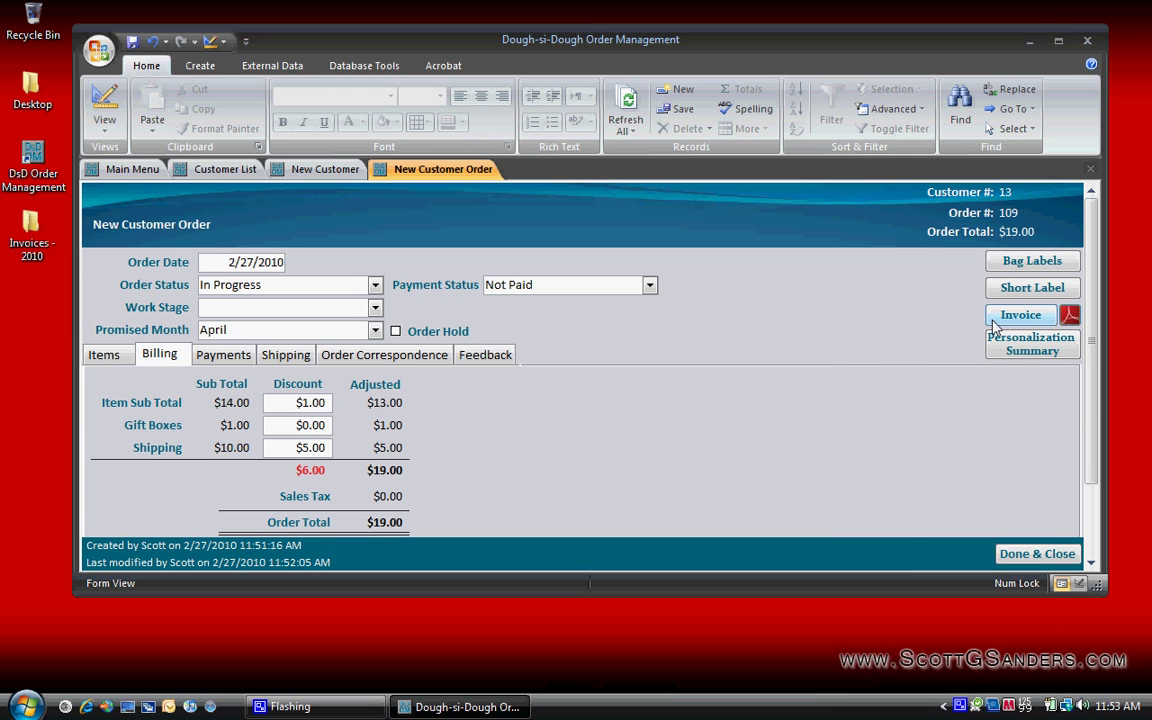
Step: Maximize Access, preview order 109's Personalization Summary report, then close the preview
click(1064, 44)
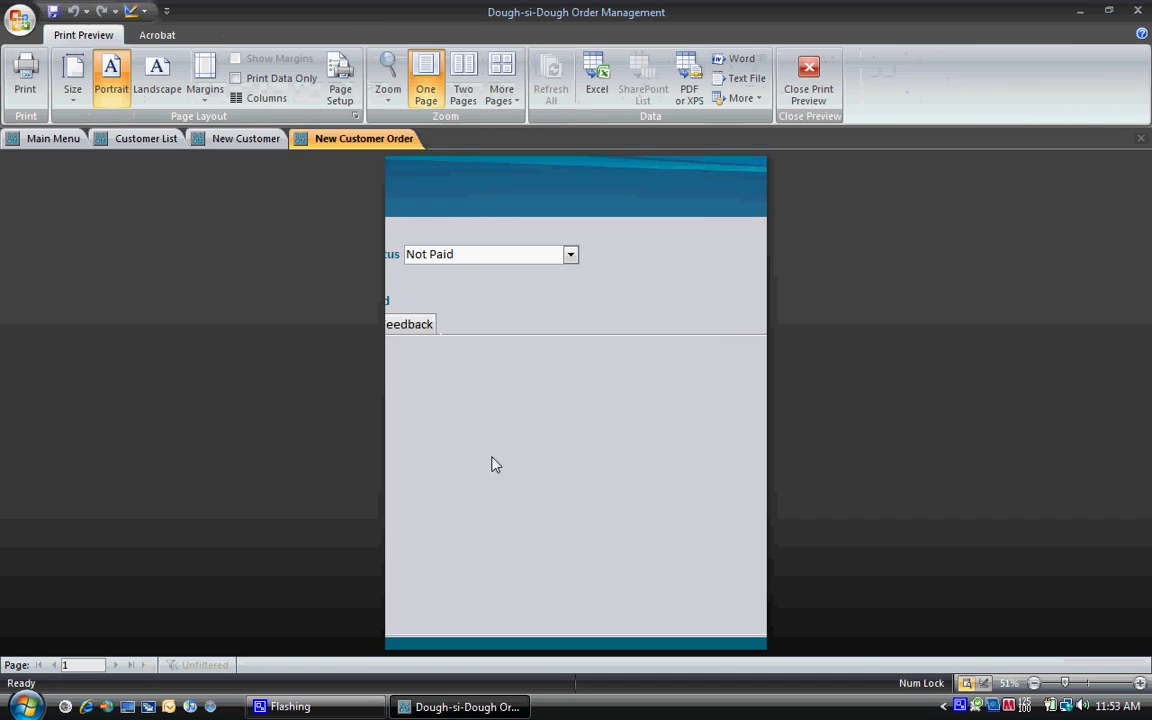
click(486, 270)
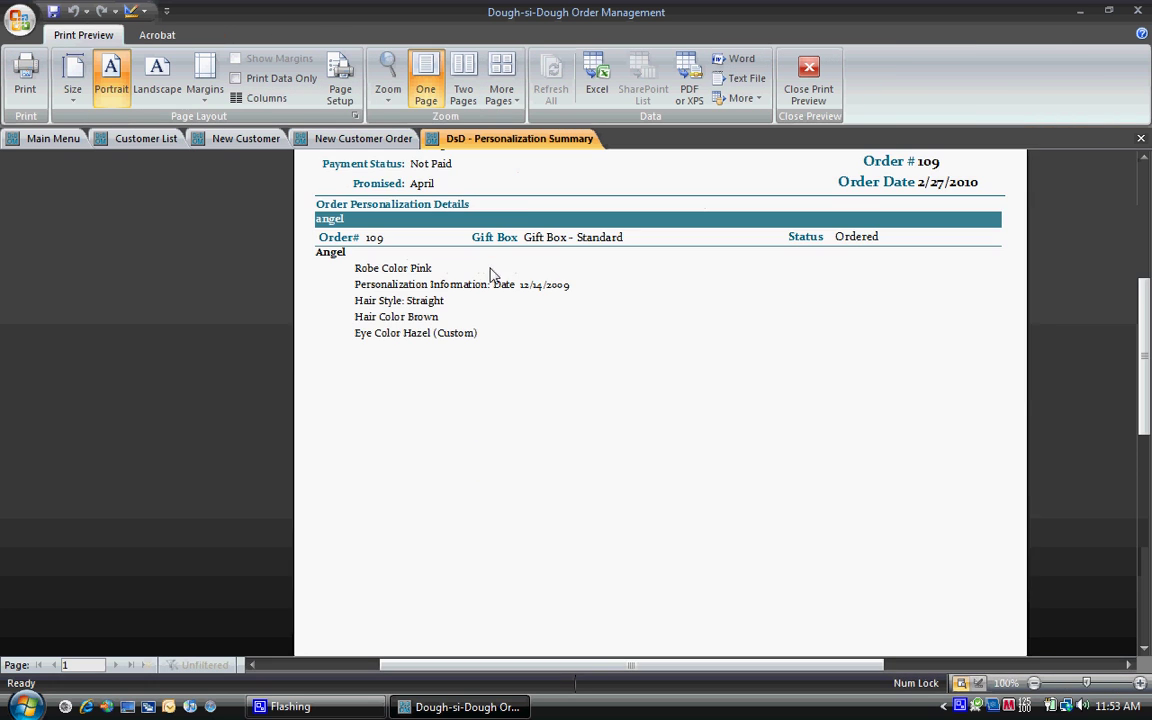
click(809, 78)
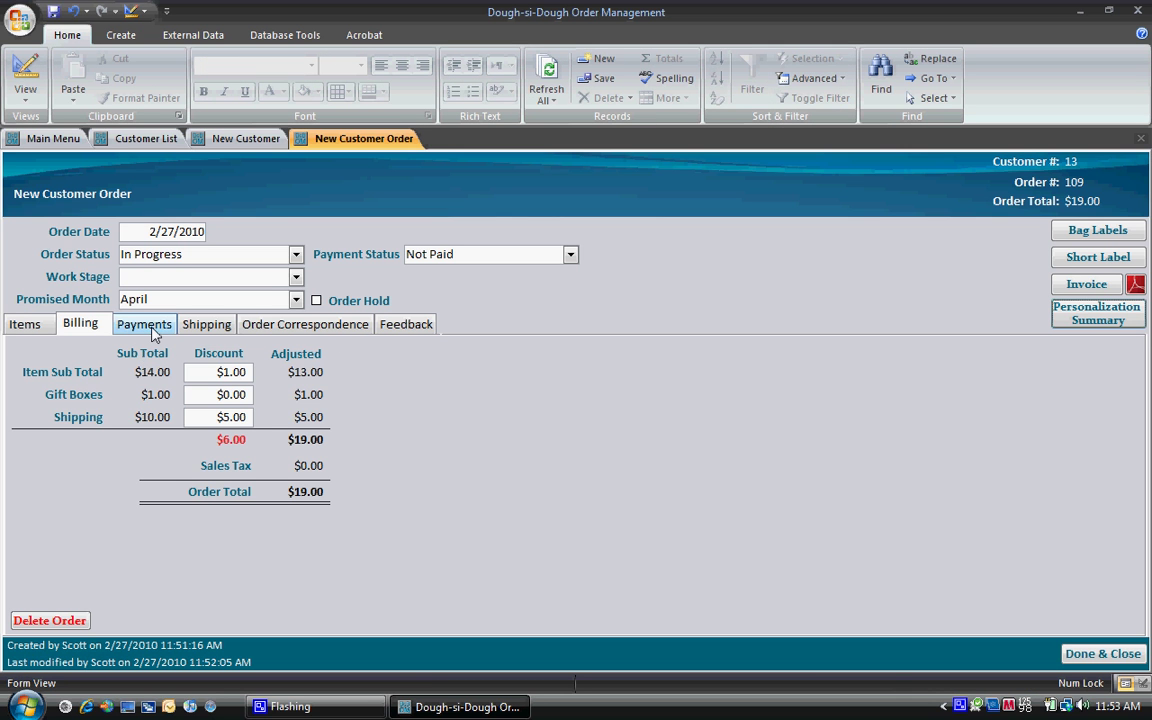
Step: Set Payment Status to Process Charge after checking correspondence, payments, shipping and feedback tabs
click(262, 329)
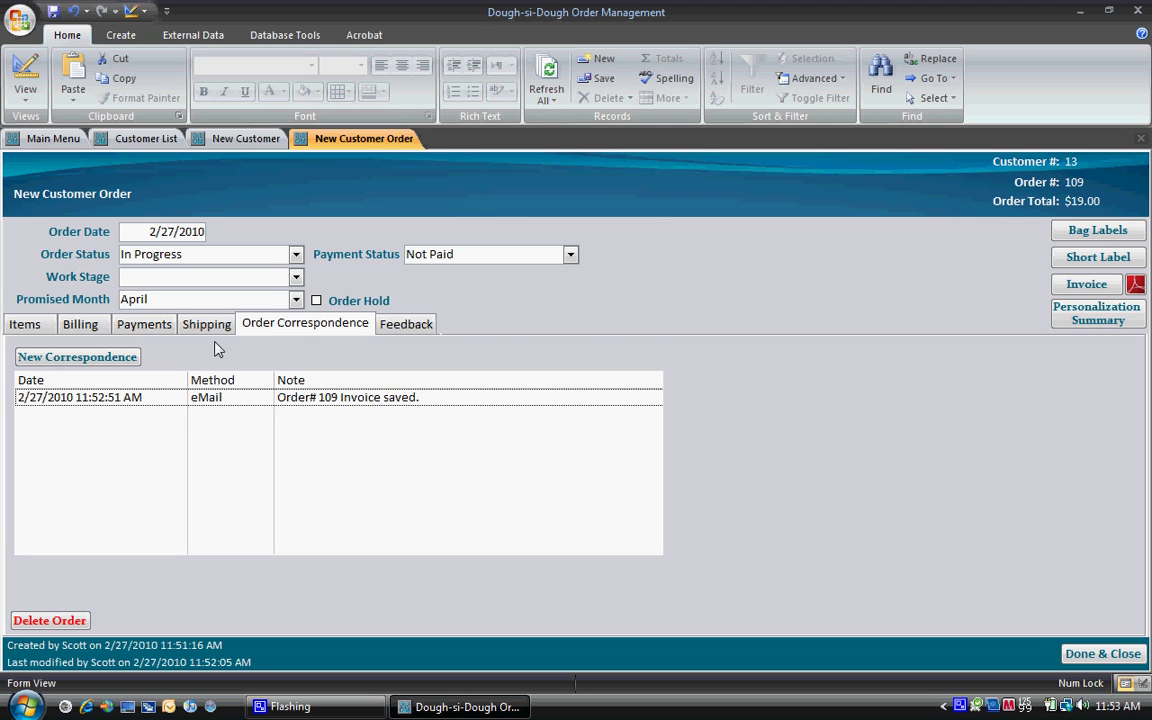
click(145, 326)
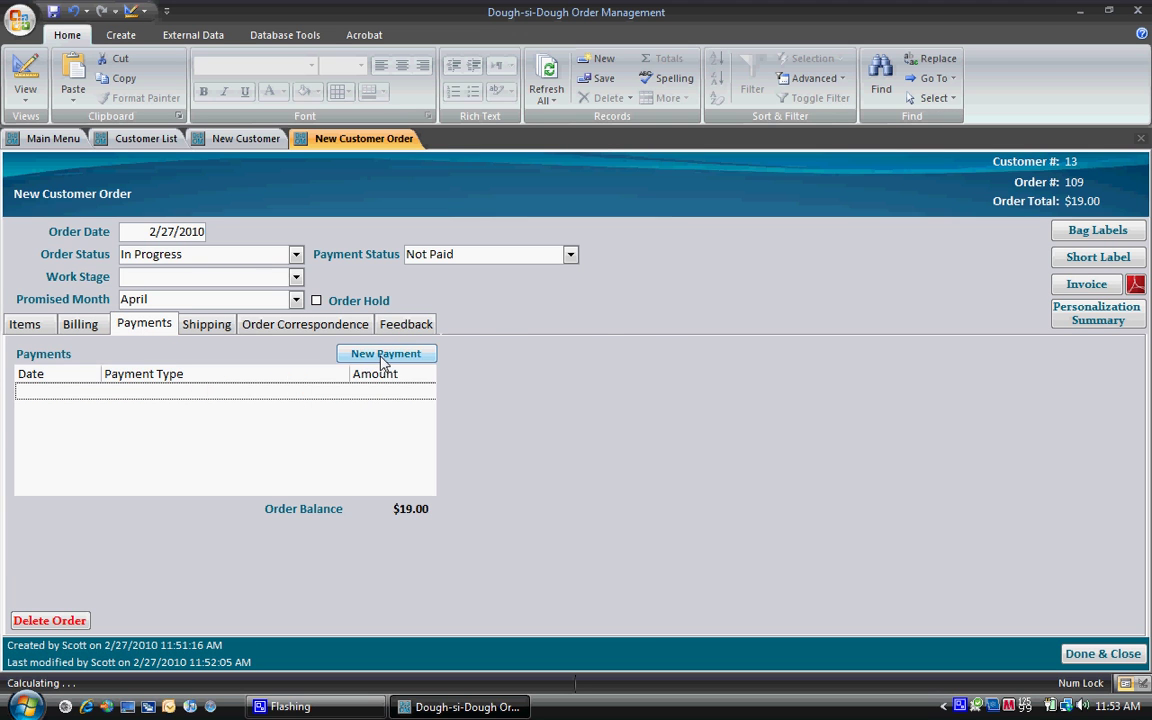
click(570, 257)
click(566, 292)
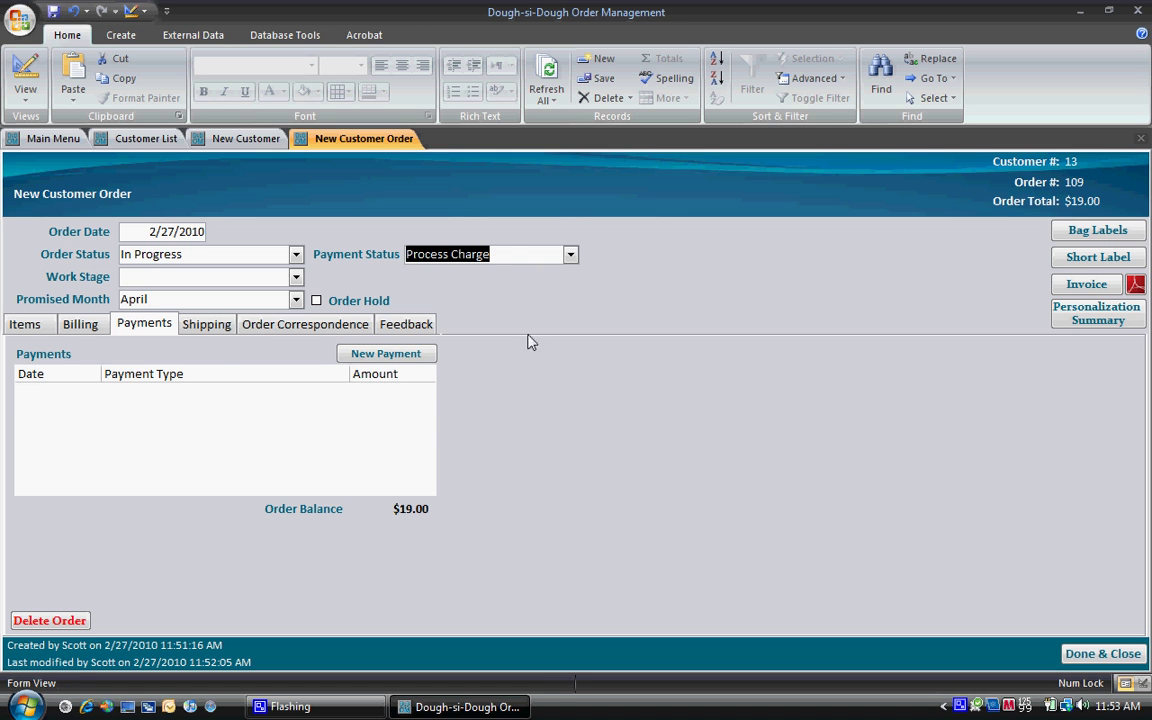
click(208, 326)
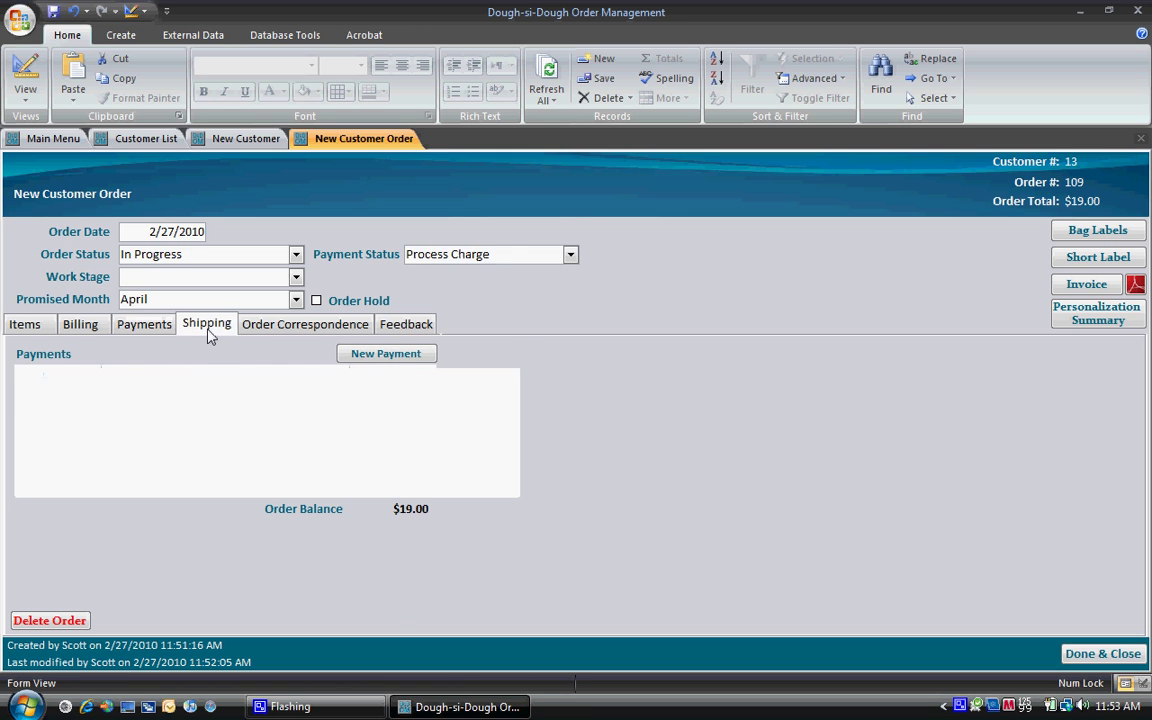
click(290, 328)
click(395, 325)
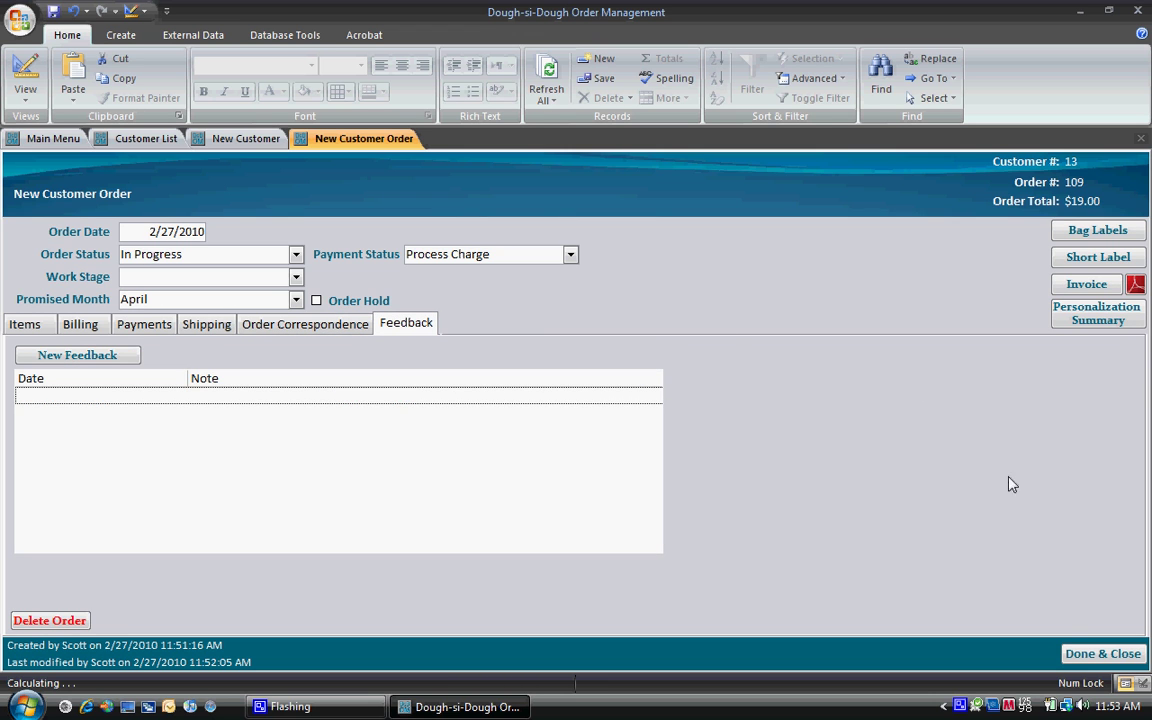
click(1072, 652)
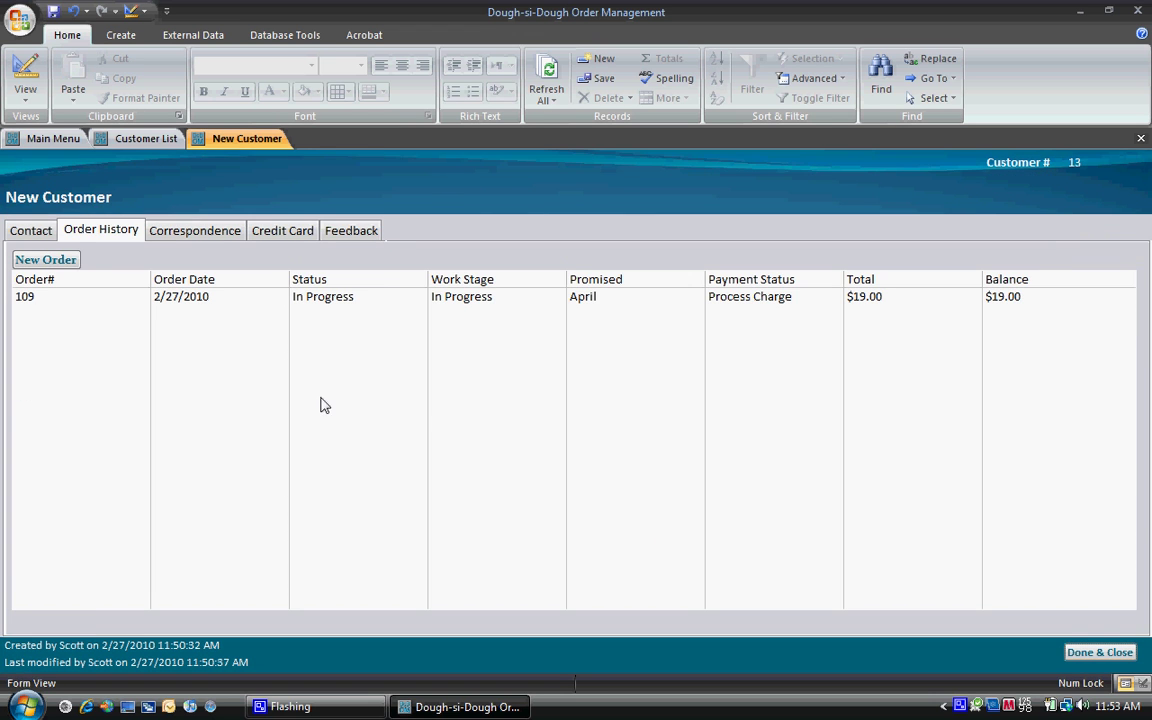
Step: Start a new credit card for the customer, copying the holder name and shipping address
click(206, 227)
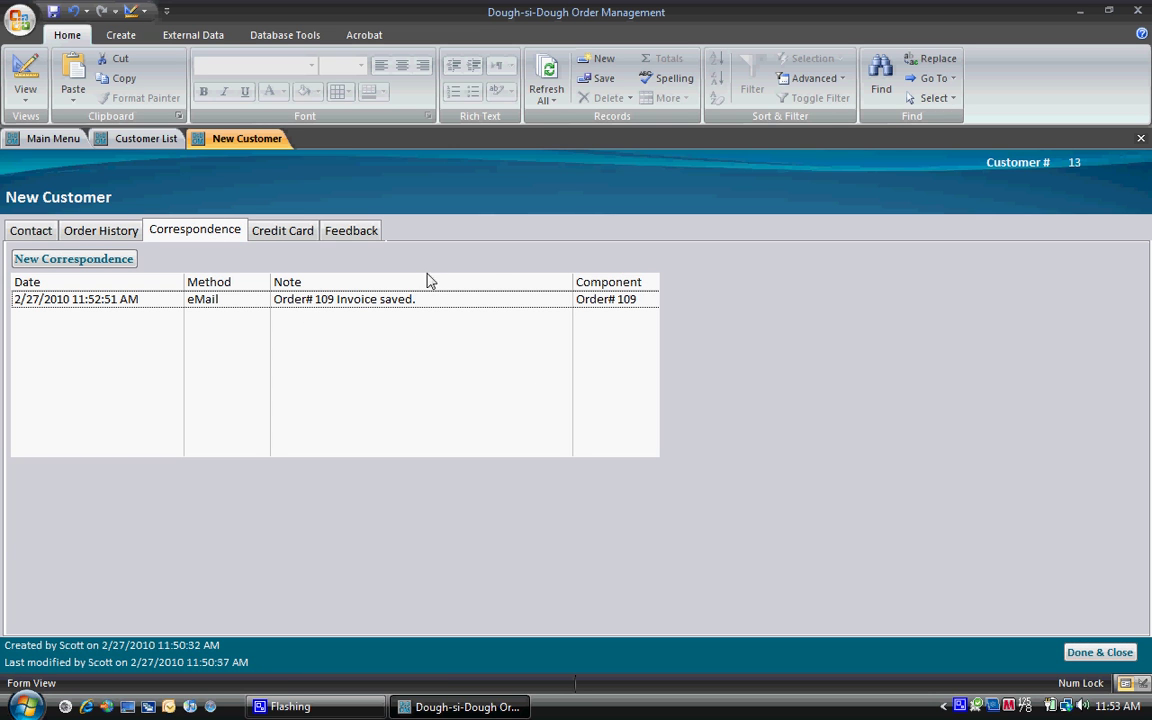
click(313, 236)
click(90, 262)
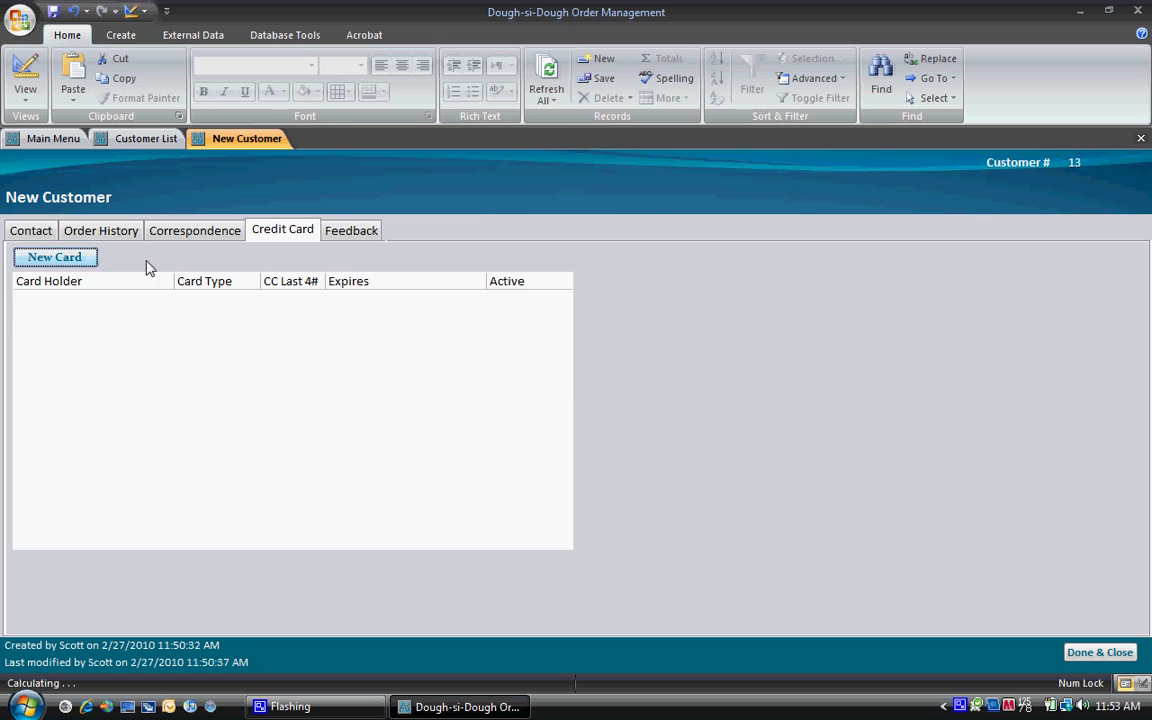
click(460, 177)
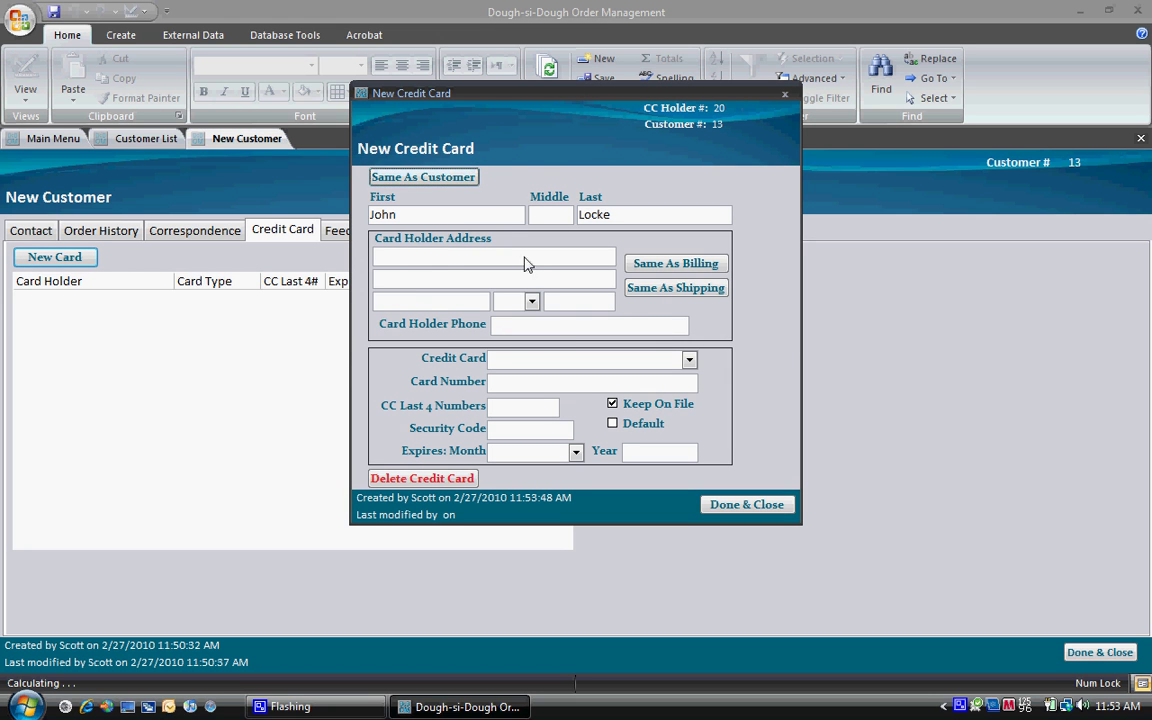
click(668, 289)
Step: Make it a Visa with the card number, expiring May 2012, set as the default card
click(689, 359)
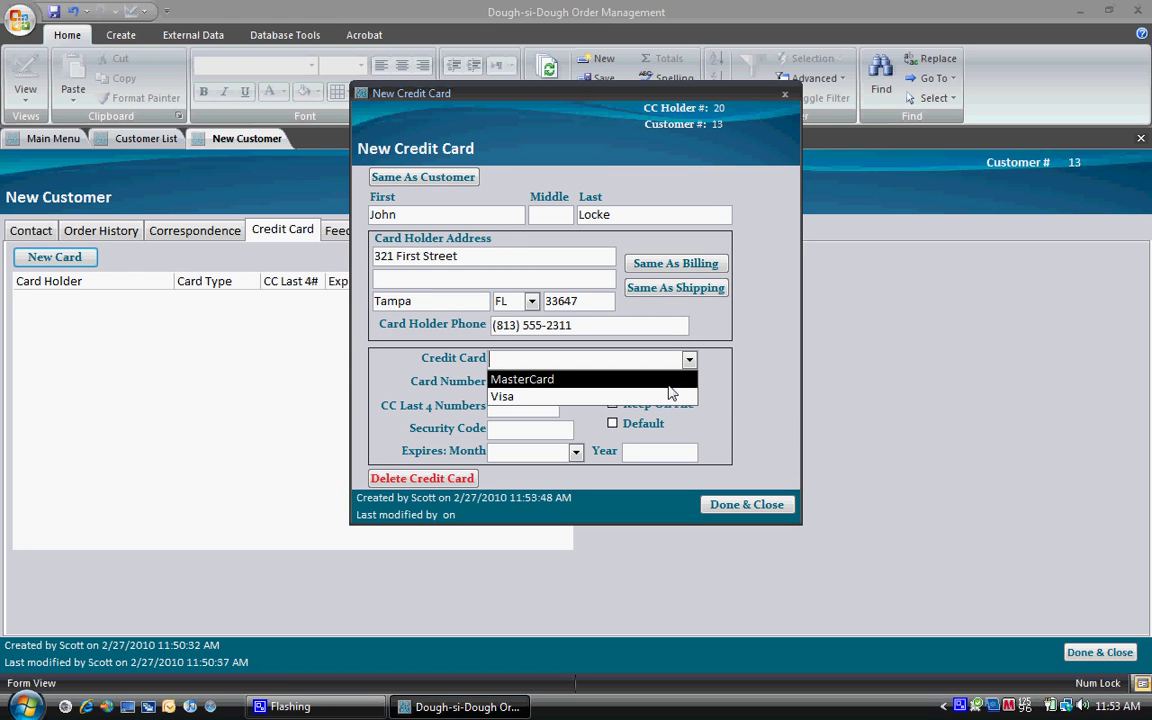
click(669, 397)
key(Tab)
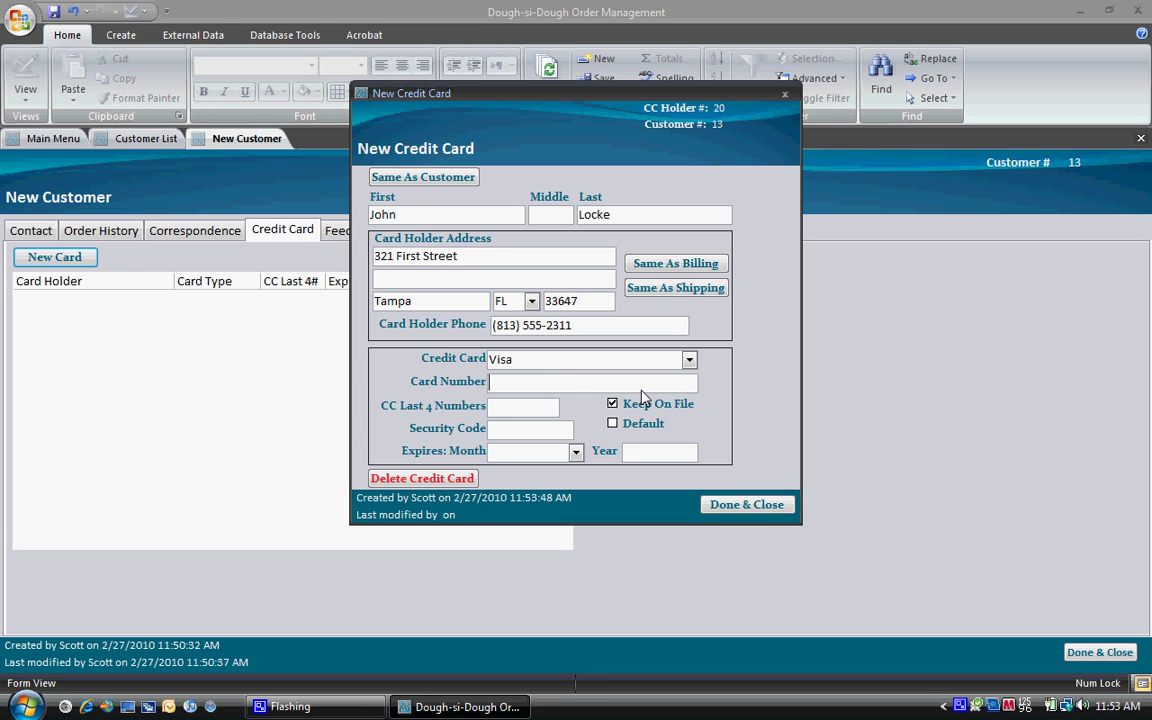
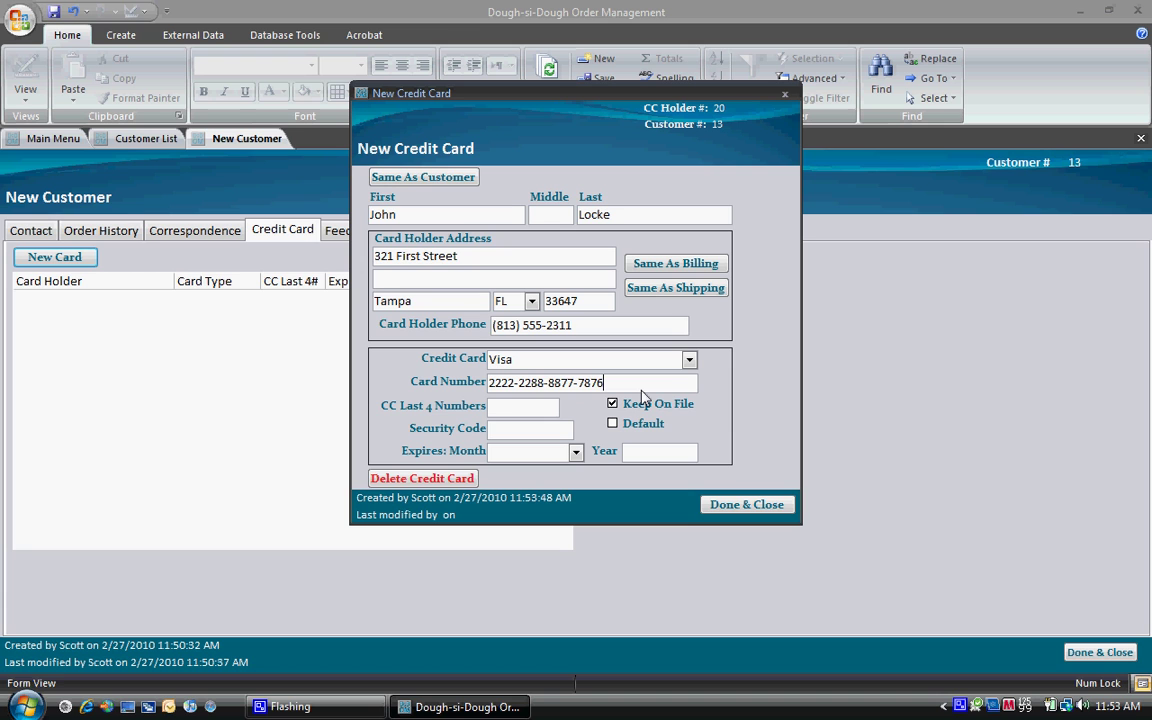
key(Tab)
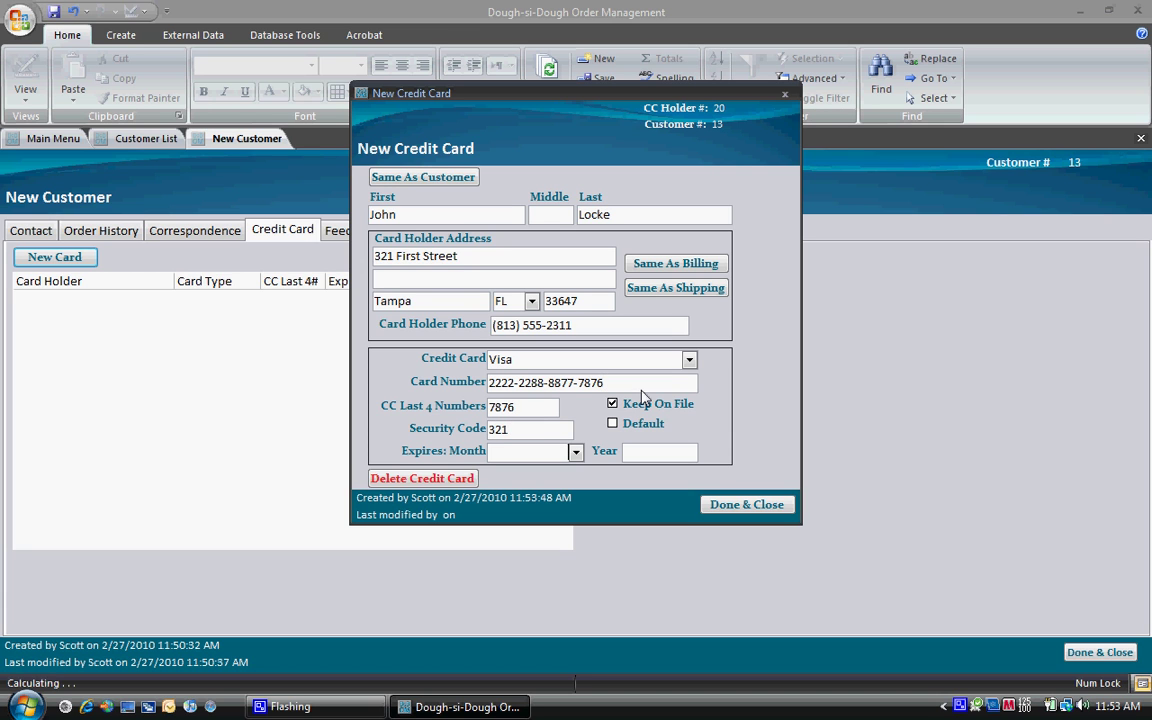
key(Tab)
text(m)
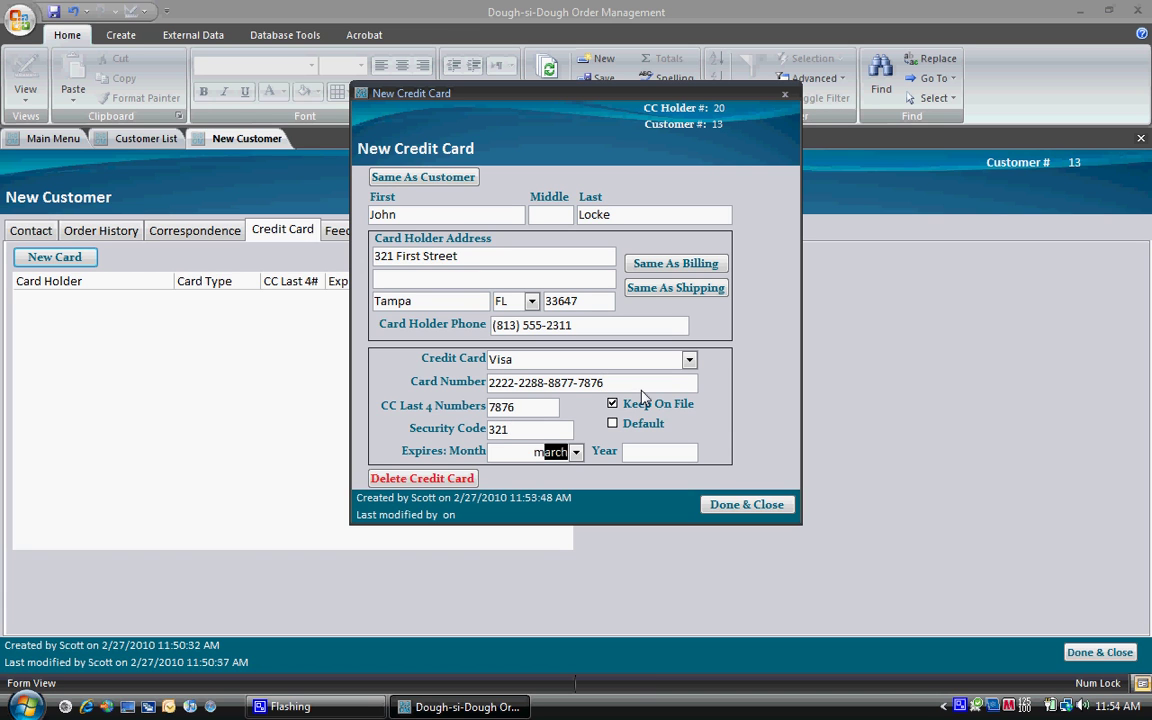
text(ay)
key(Tab)
text(2)
click(613, 423)
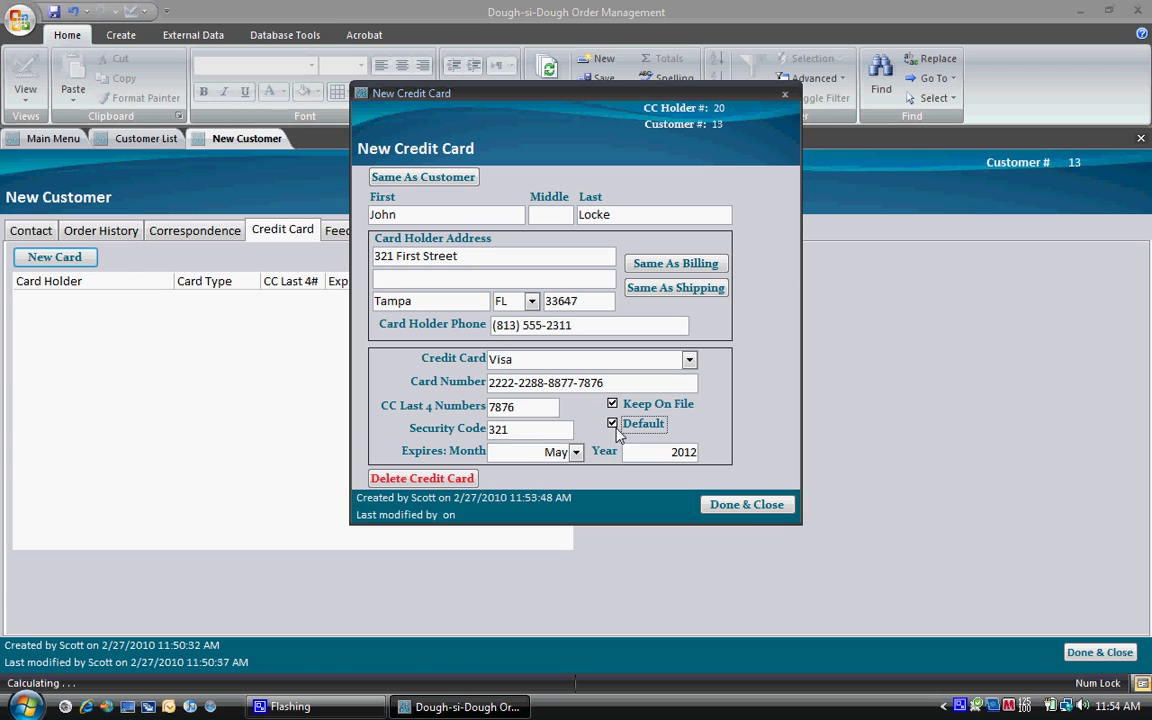
click(746, 505)
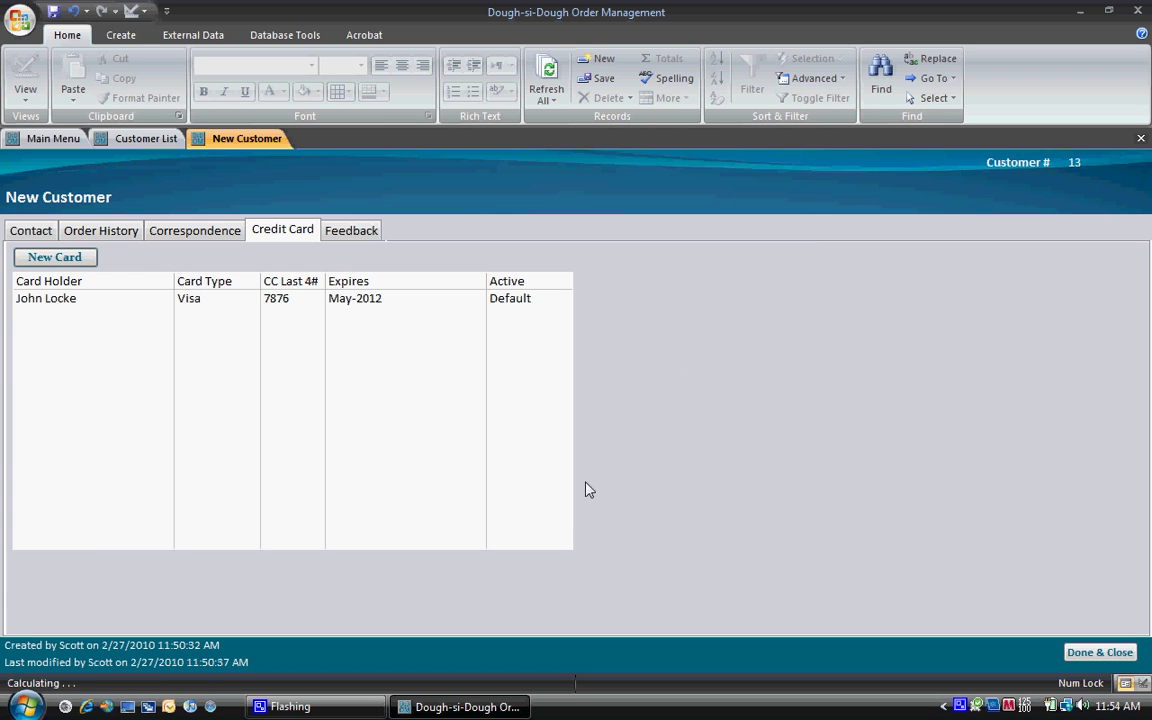
Step: Close the customer record and go from the main menu to the Production dashboard
click(1099, 652)
click(1030, 660)
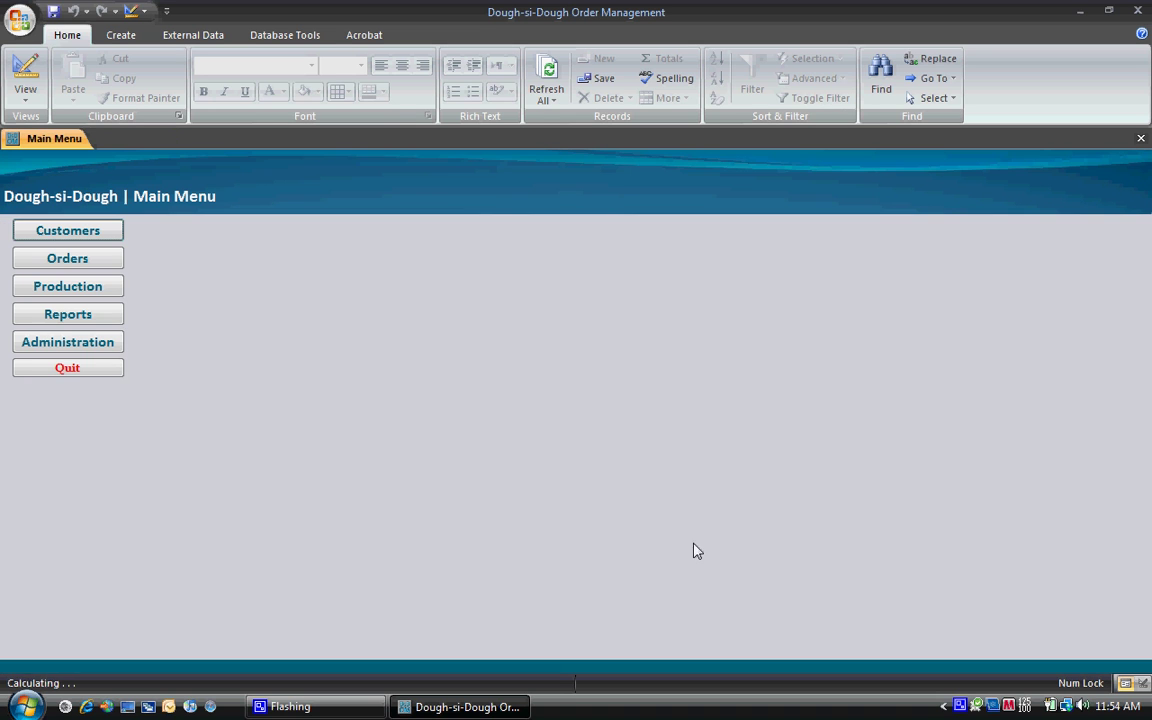
click(106, 287)
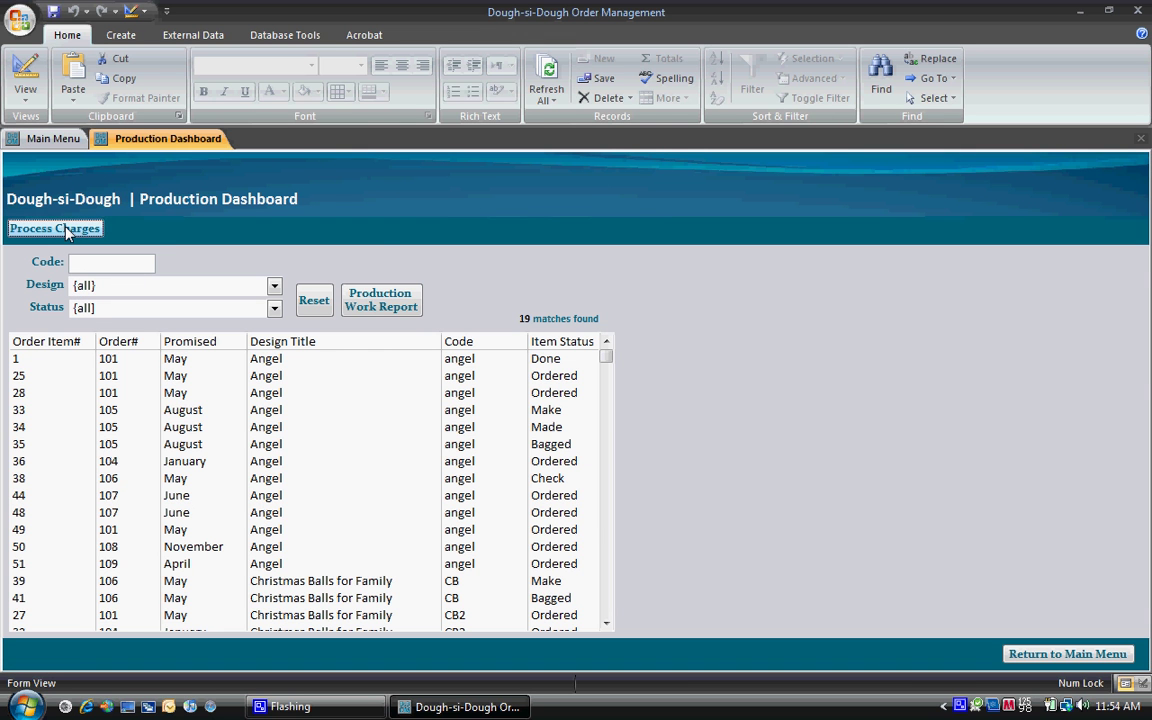
Step: Preview the Process Charges report showing orders 108 and 109 at $19.00, then return to the main menu
click(65, 230)
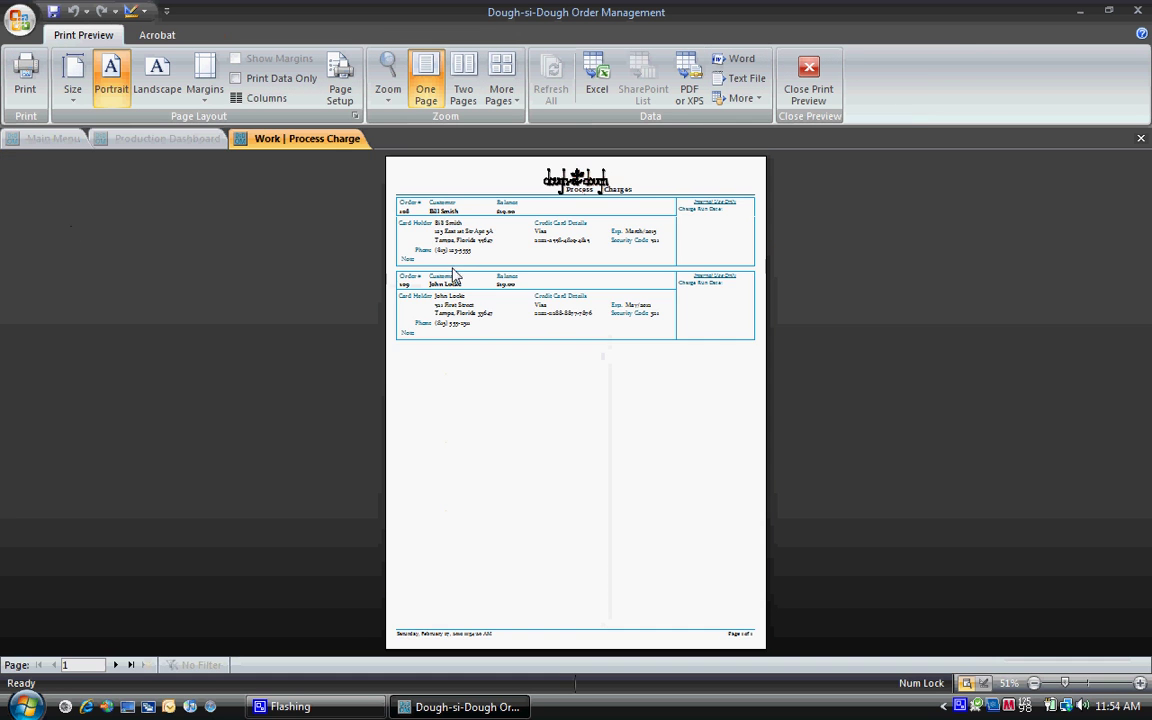
click(452, 268)
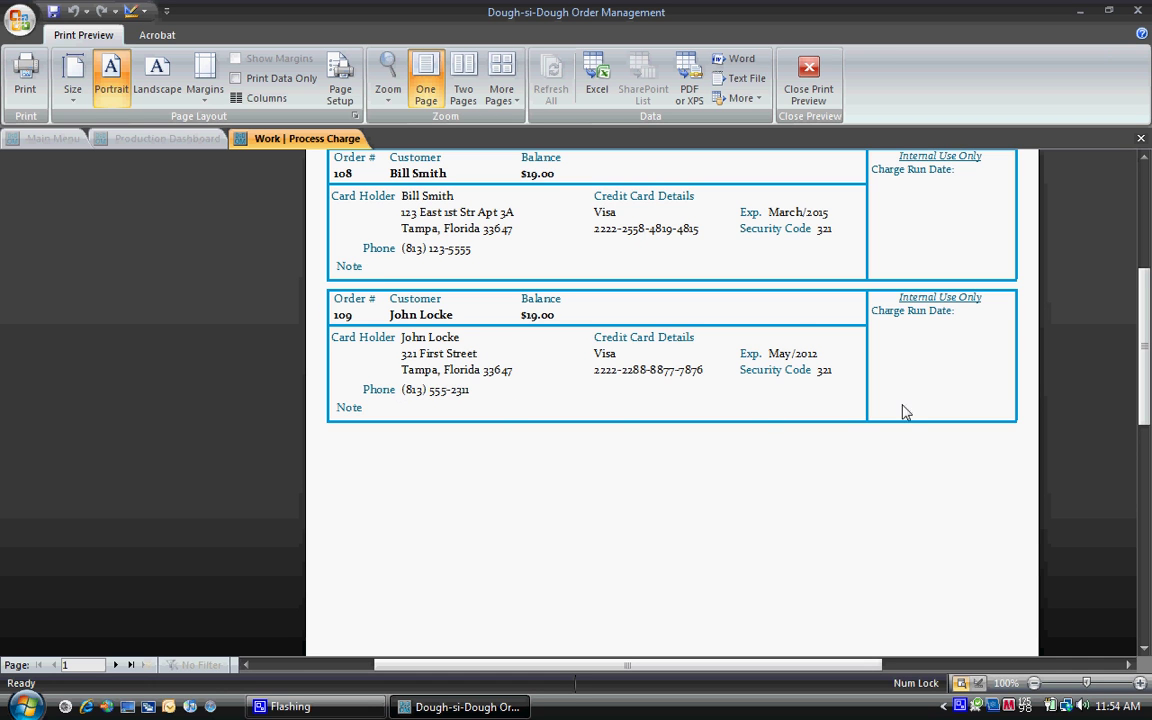
click(808, 80)
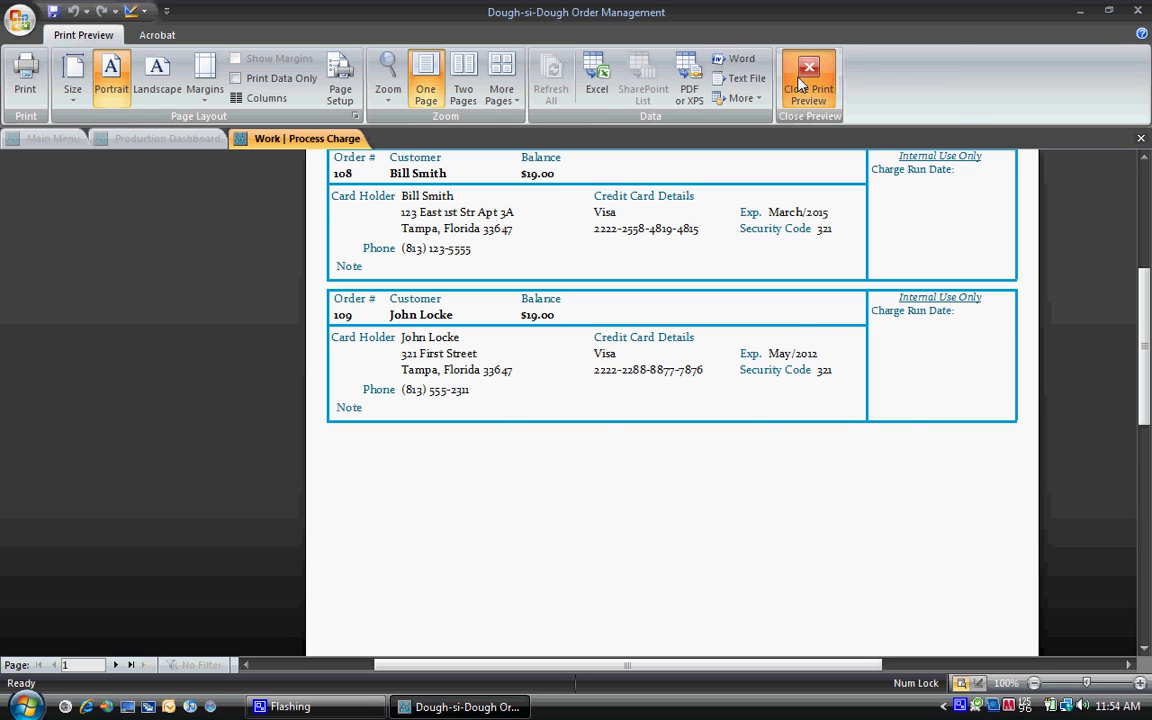
click(1022, 652)
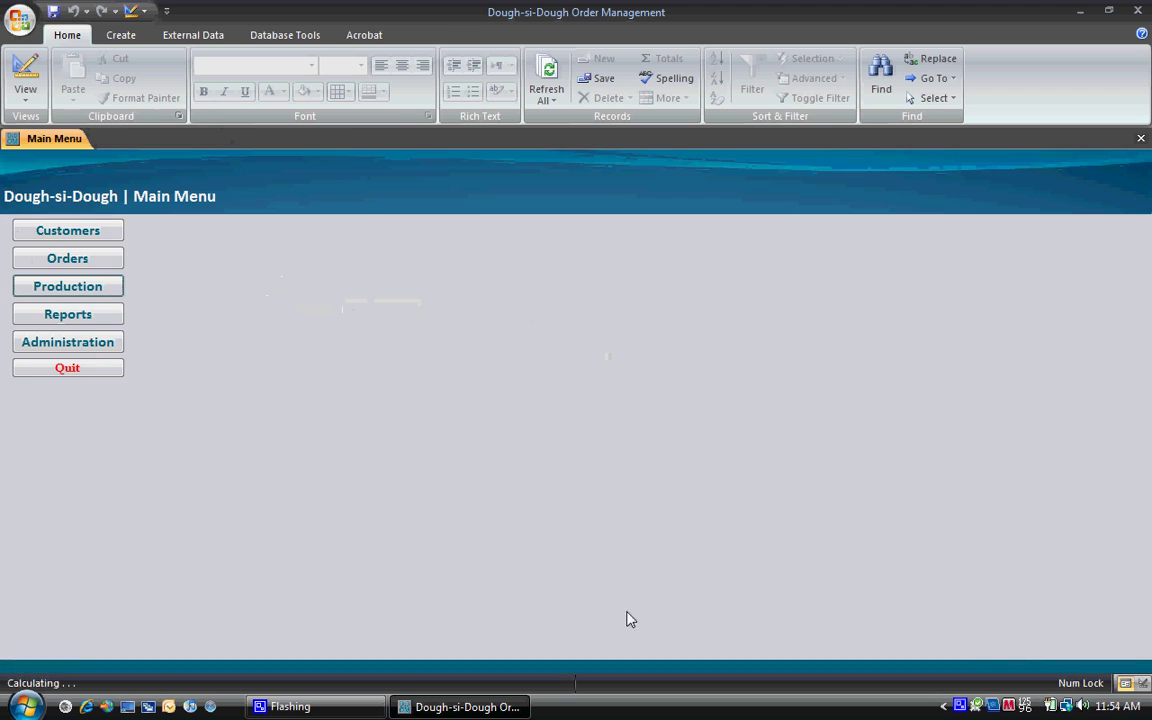
Step: Open the new customer's order 109 and show its payments
click(109, 258)
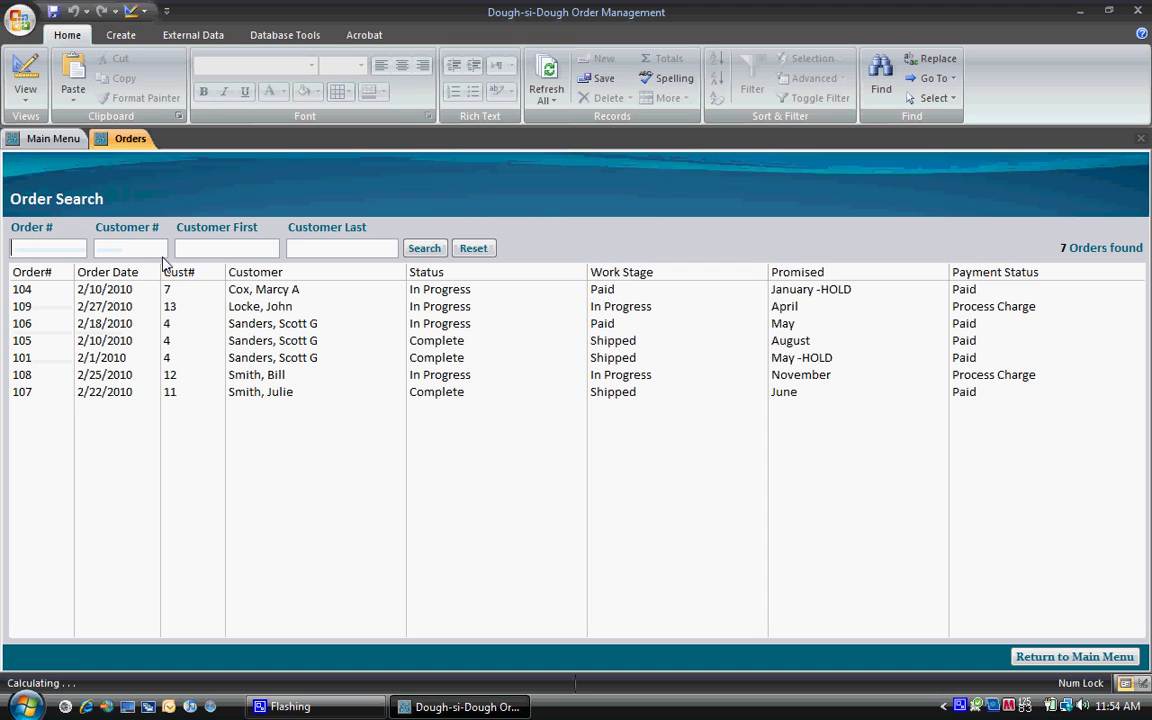
click(277, 310)
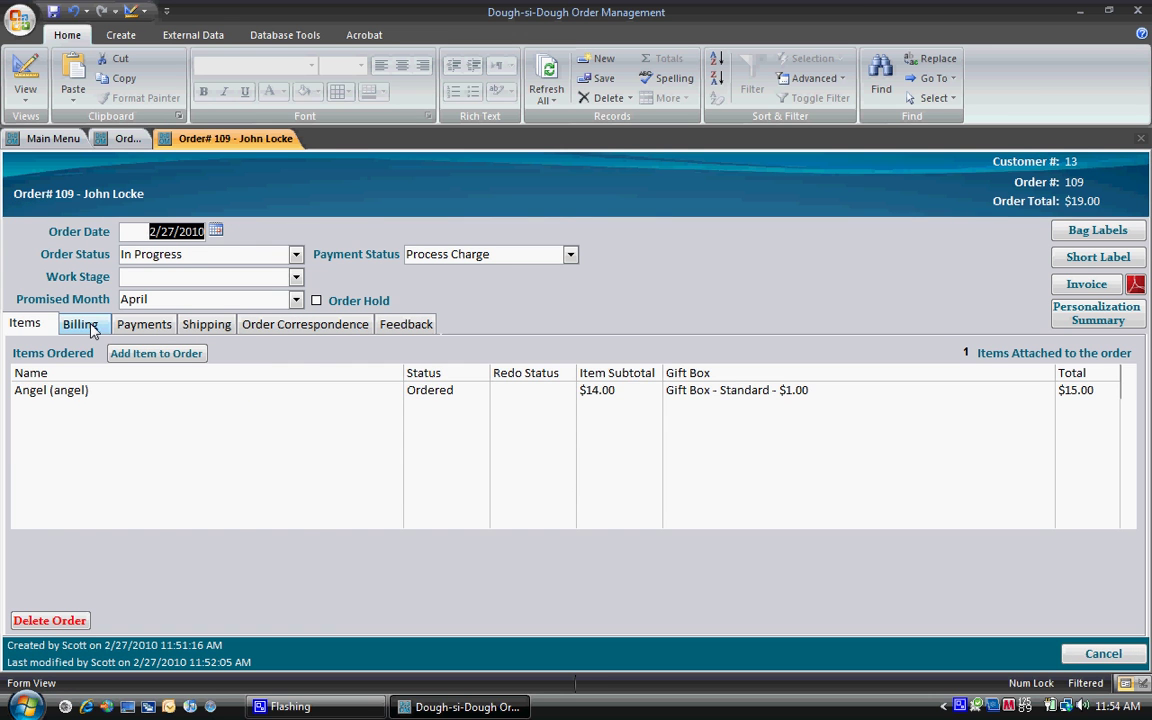
click(82, 324)
click(145, 325)
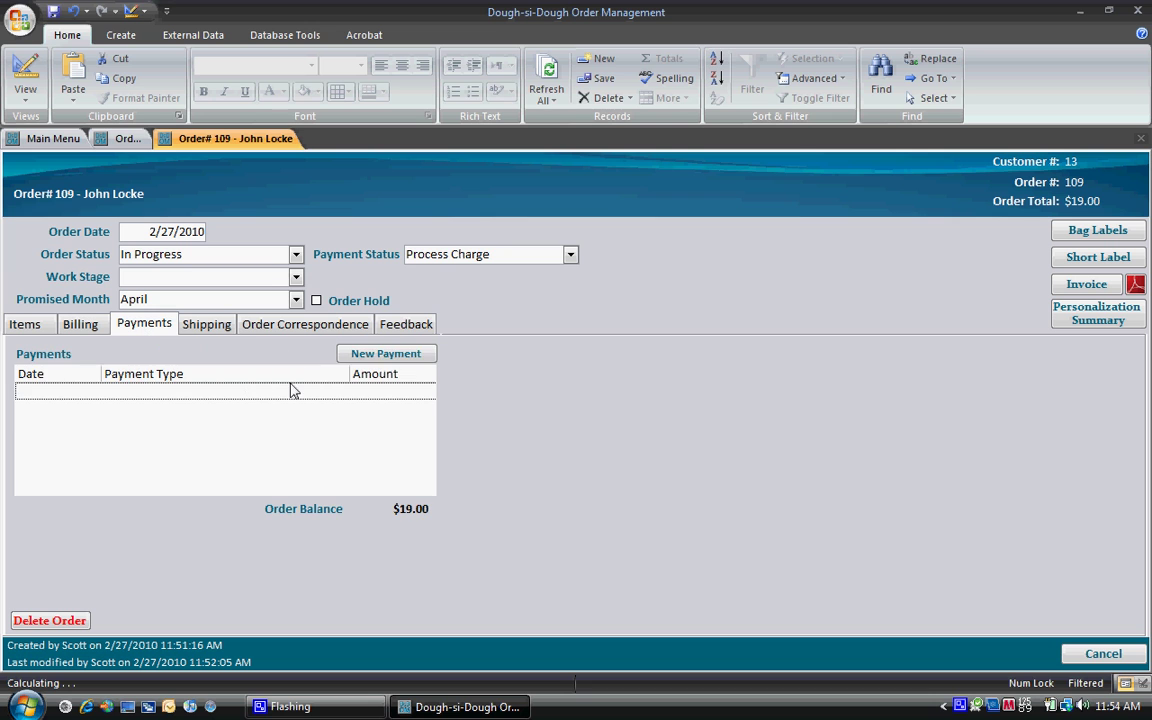
Step: Record a $19.00 full-balance credit card payment using the customer's Visa card
click(390, 354)
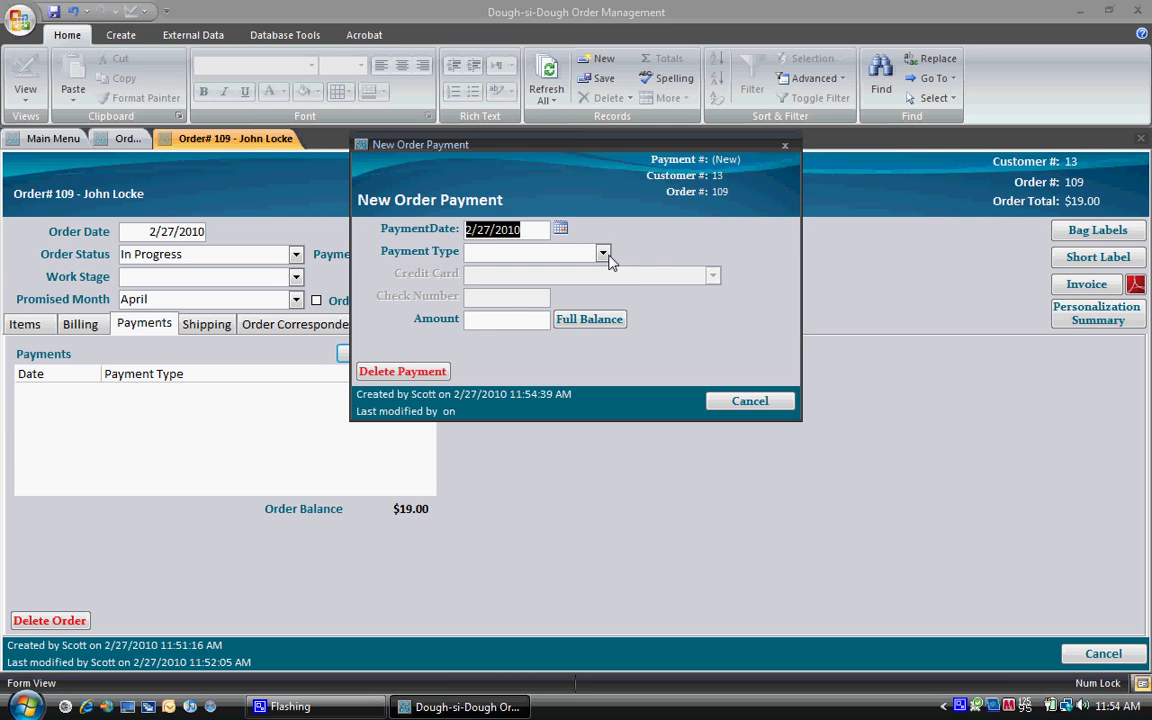
click(603, 253)
click(507, 309)
click(706, 277)
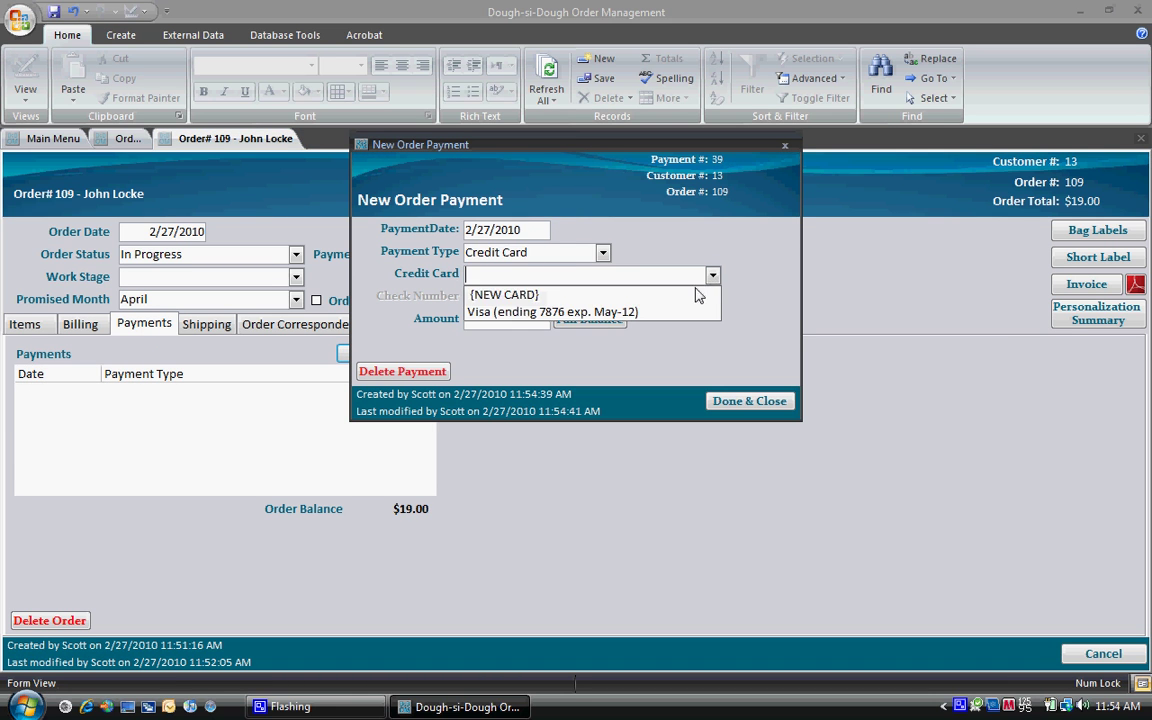
click(556, 311)
click(590, 320)
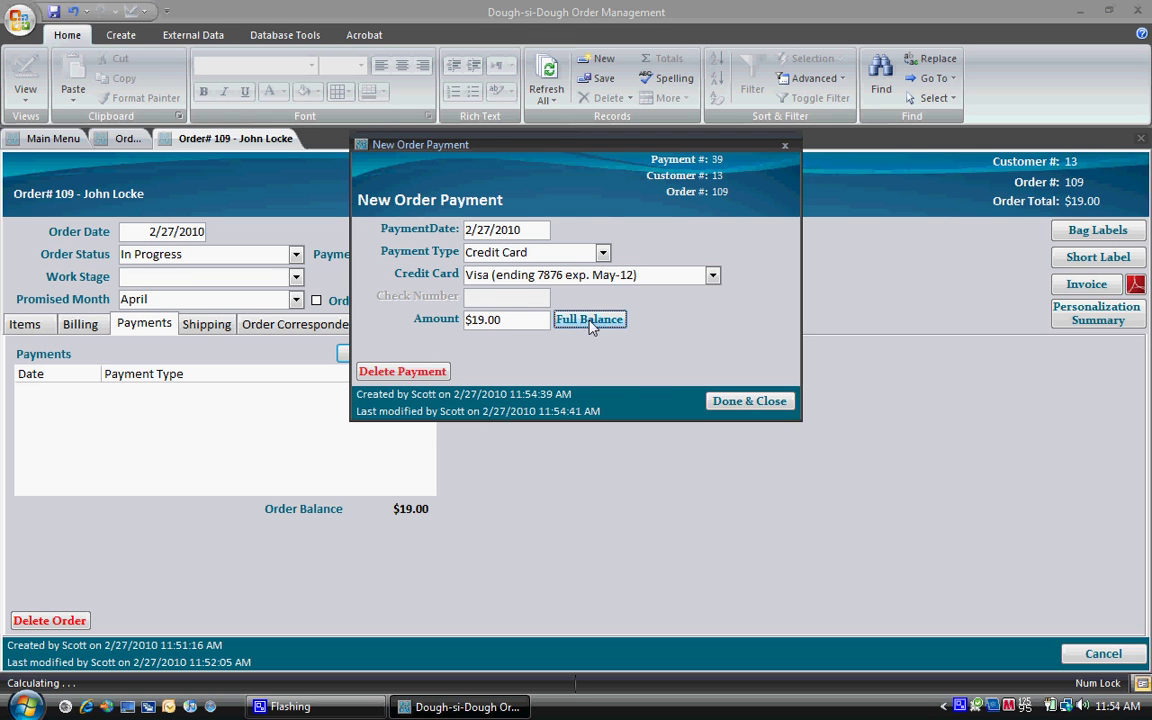
click(745, 401)
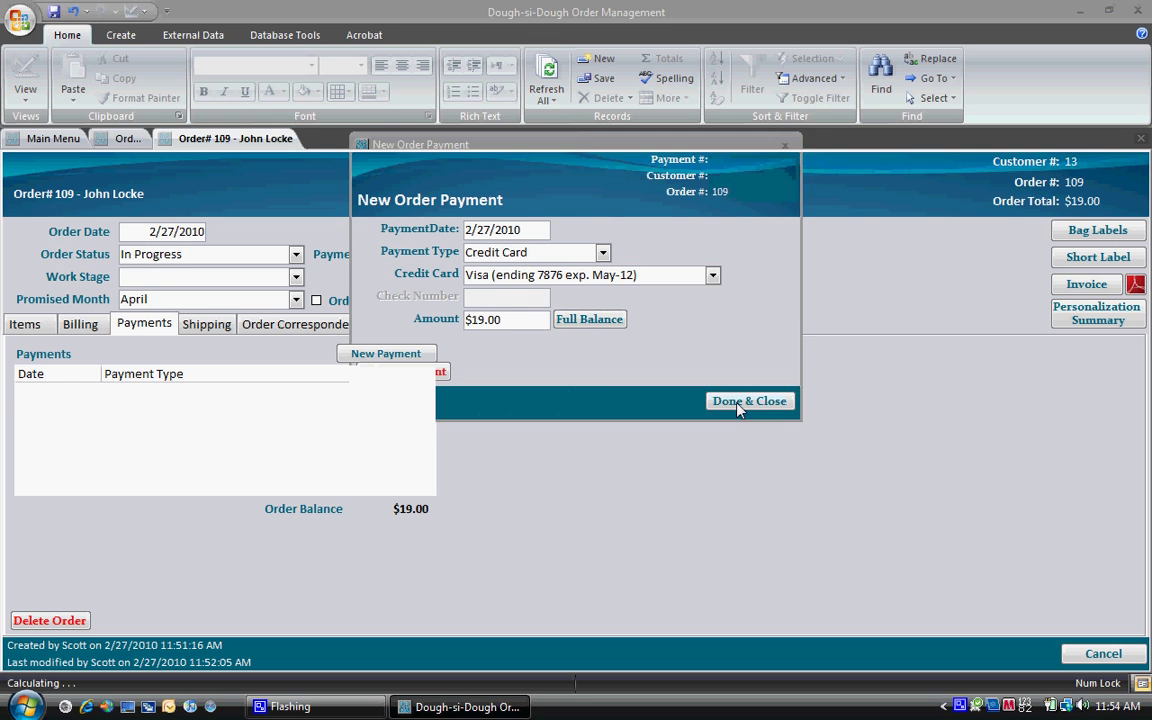
click(208, 324)
Step: Log a USPS - First Class shipment with an actual cost of $5.29
click(455, 356)
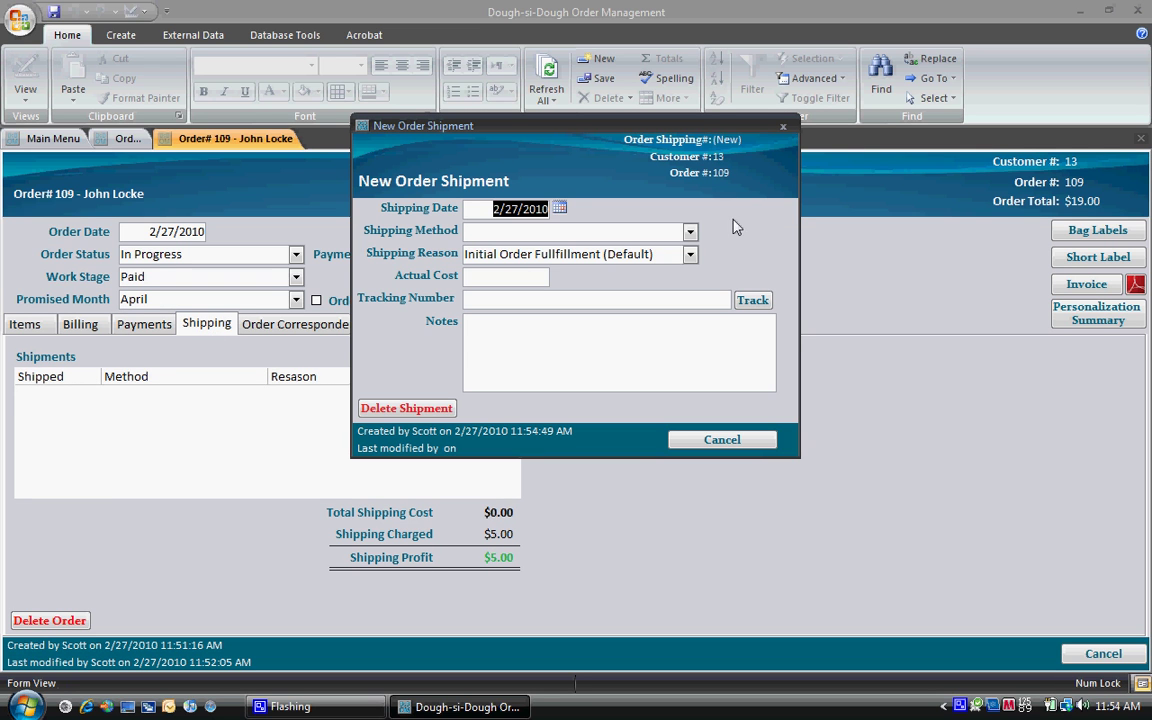
click(691, 234)
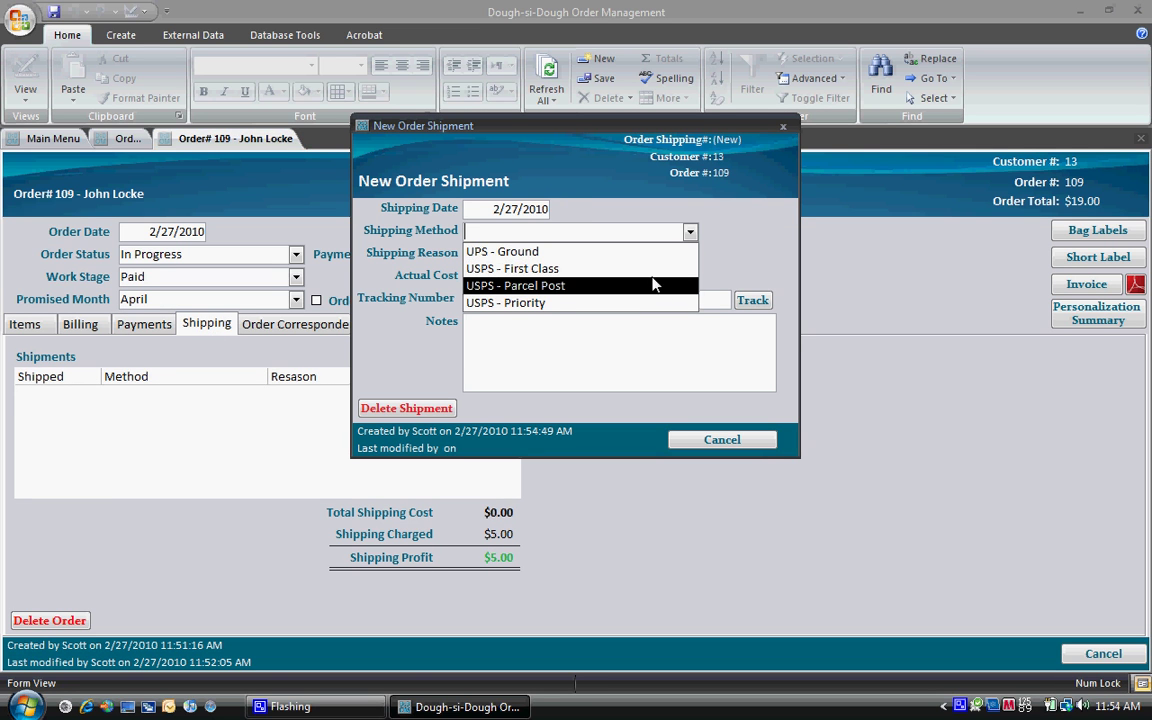
click(650, 268)
click(521, 281)
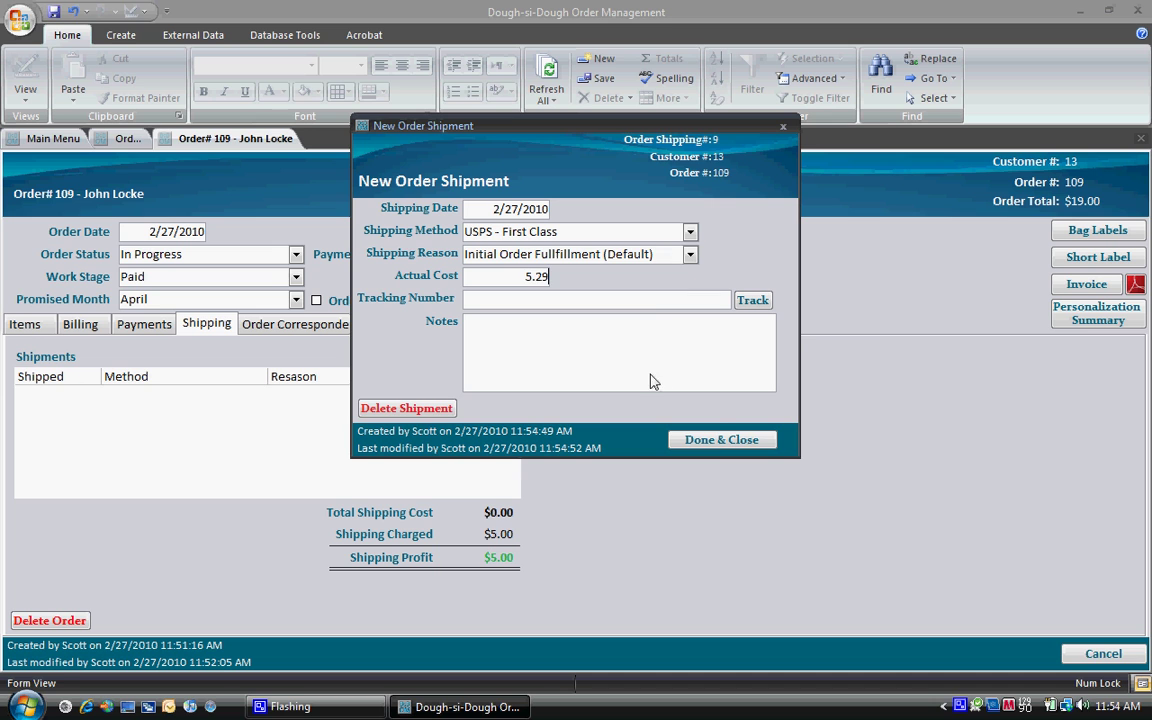
click(718, 441)
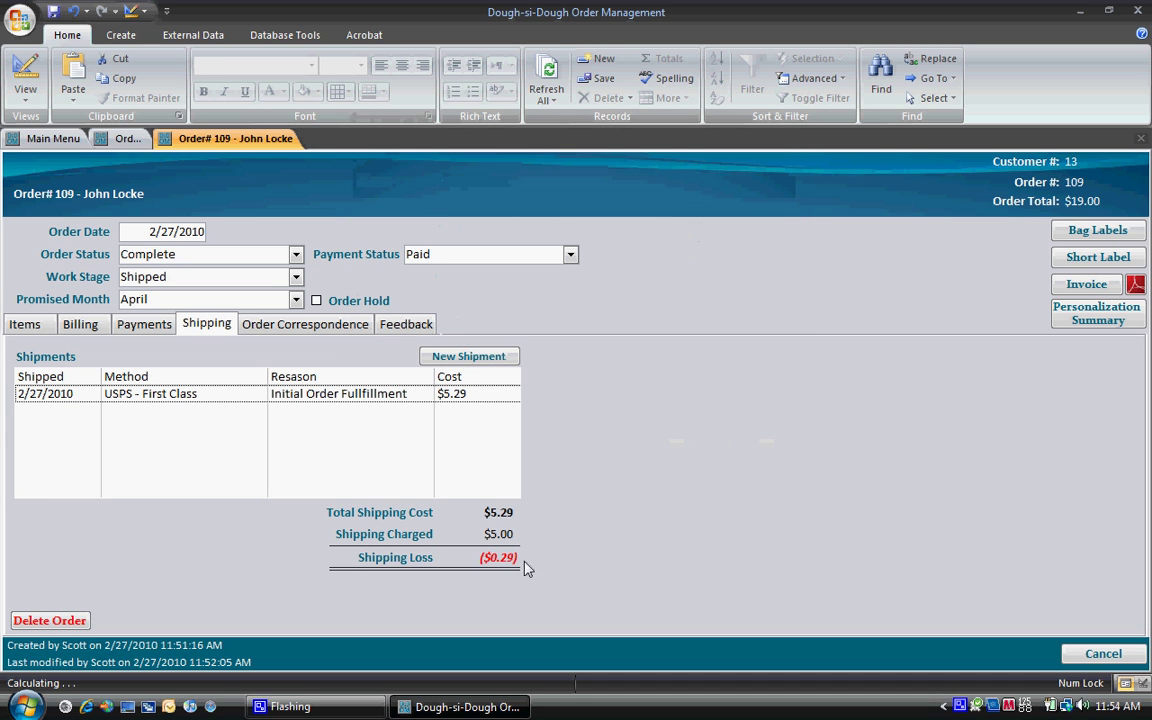
Step: Check the order's correspondence and feedback, then close order 109
click(309, 326)
click(387, 324)
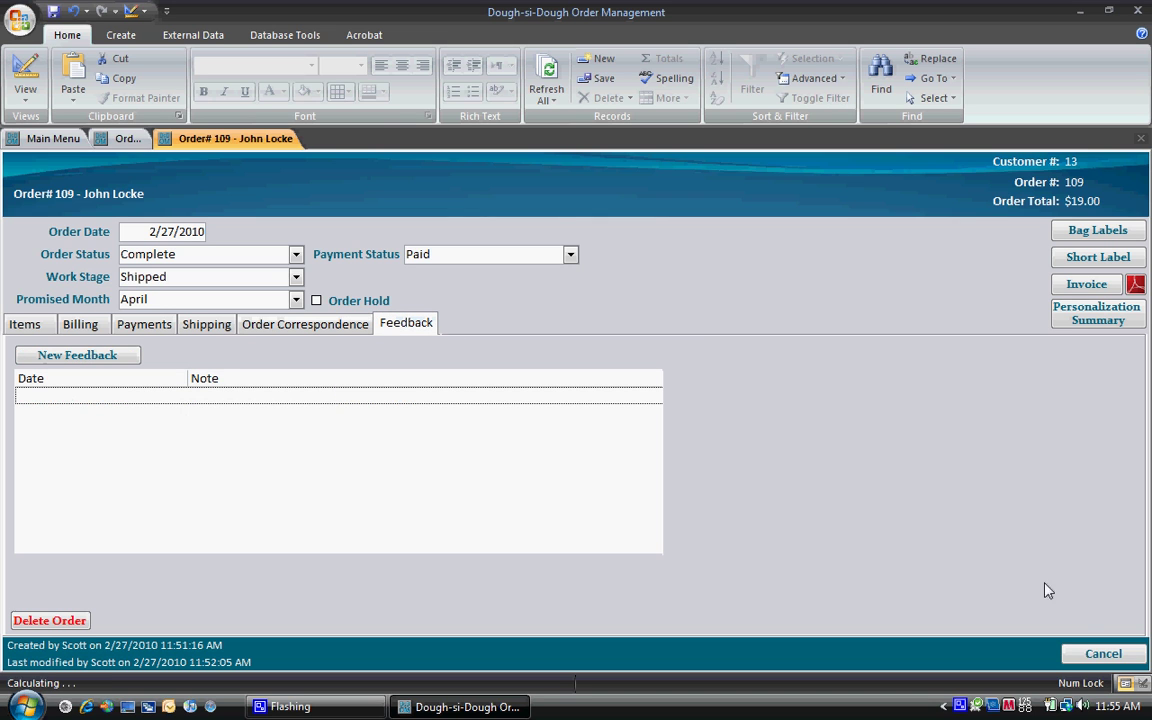
click(1091, 662)
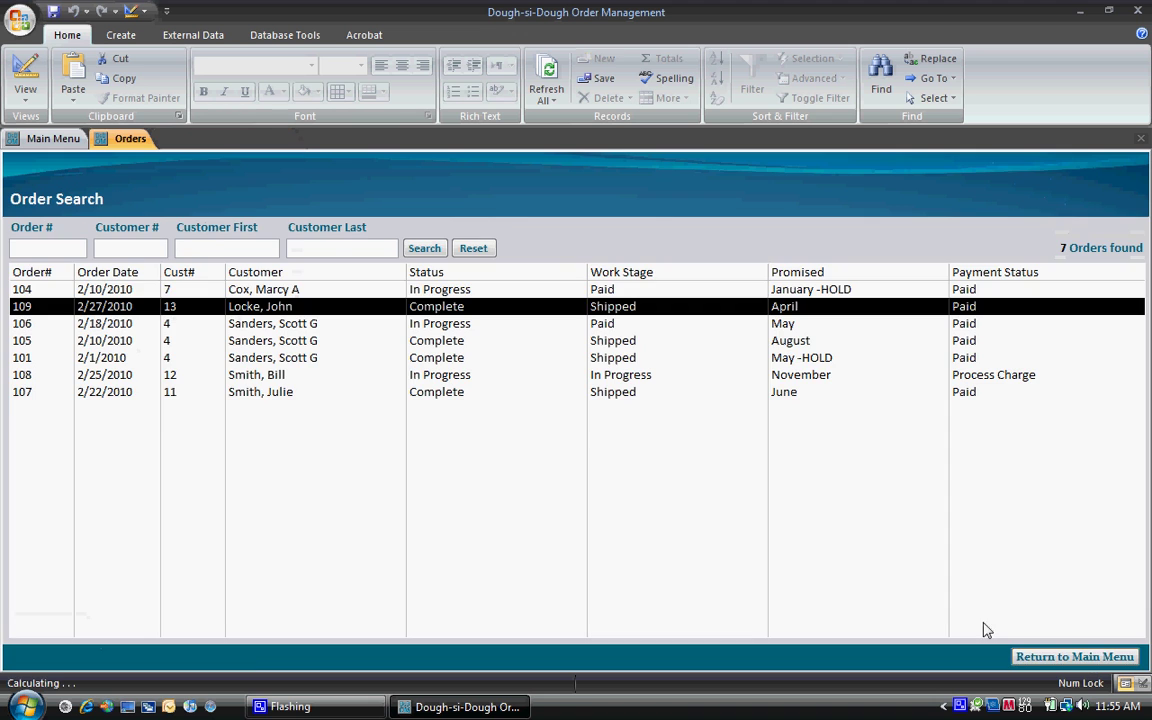
Step: Preview the Production Work Report for the 13 Angel design items, then return to the main menu
click(1050, 657)
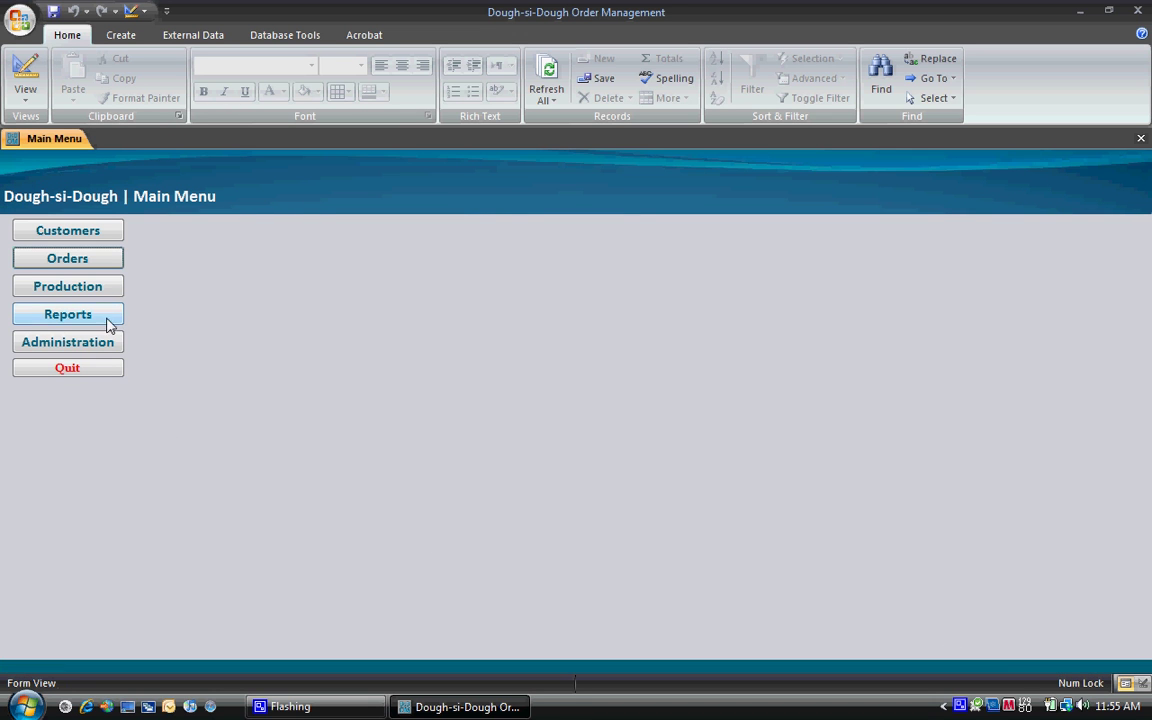
click(101, 287)
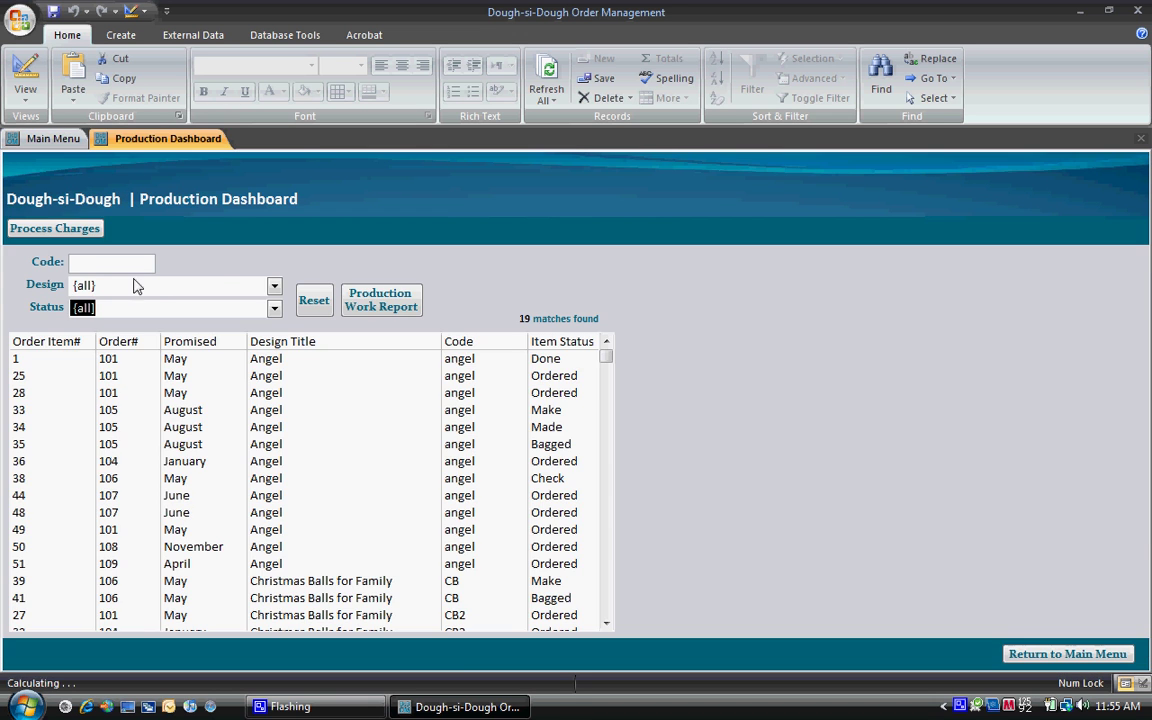
click(275, 287)
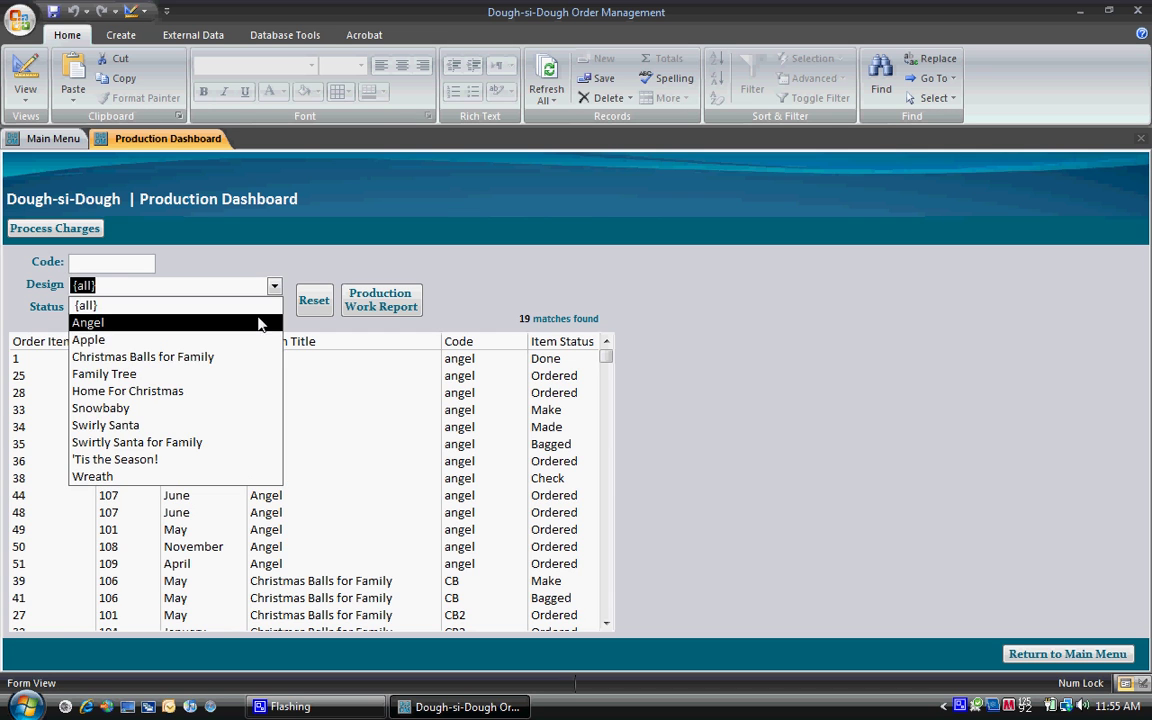
click(250, 322)
click(372, 300)
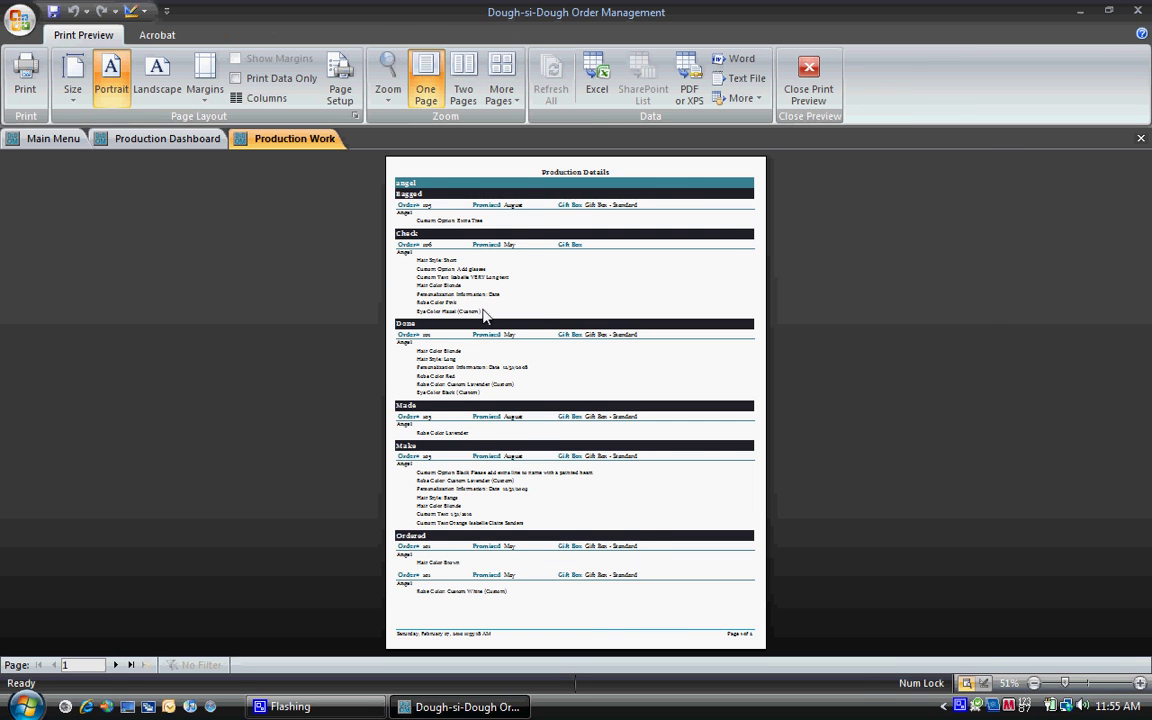
click(484, 315)
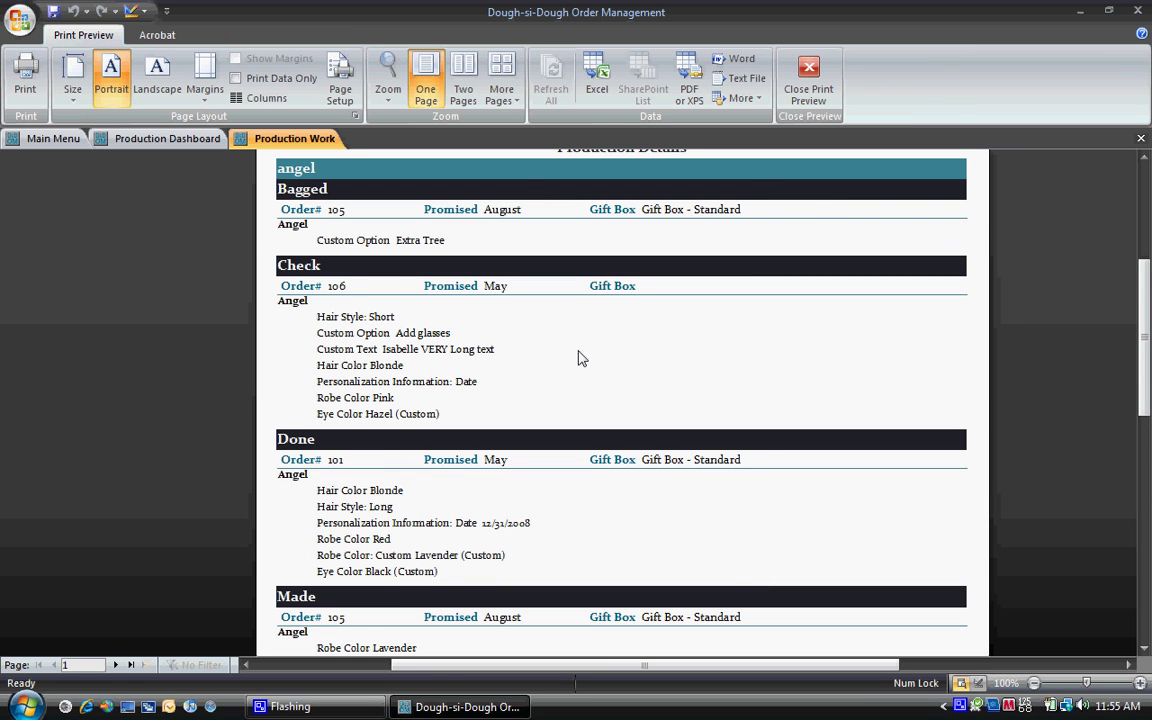
scroll(578, 358, down, 10)
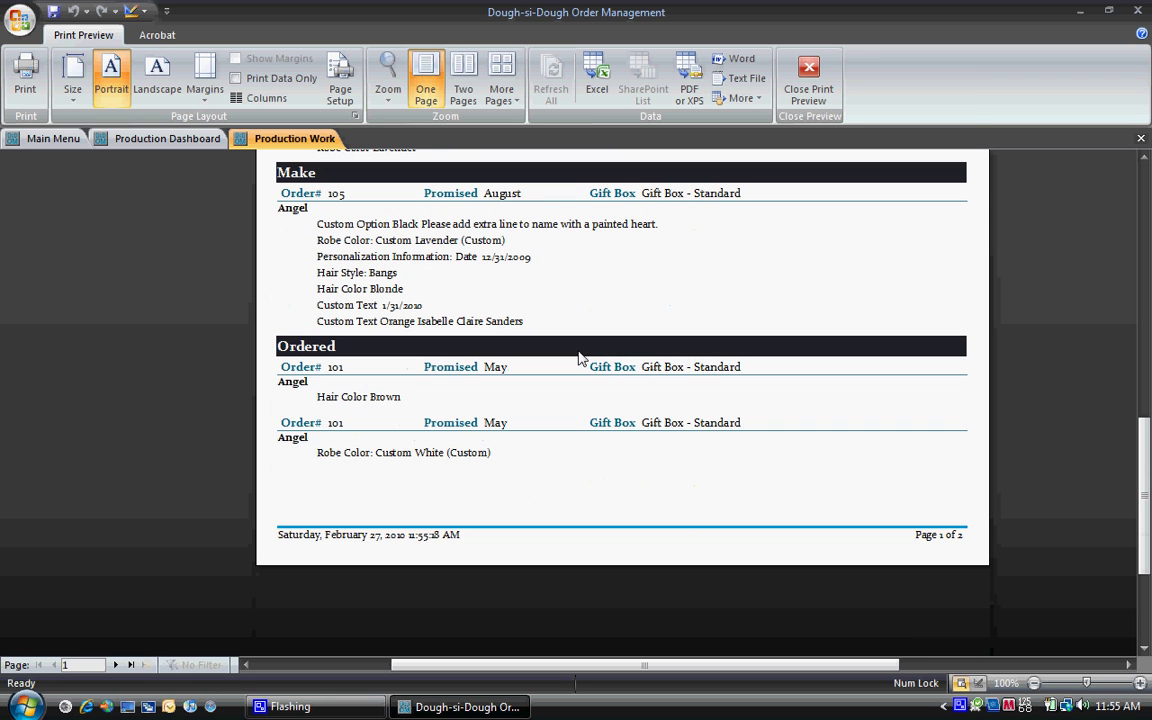
click(808, 80)
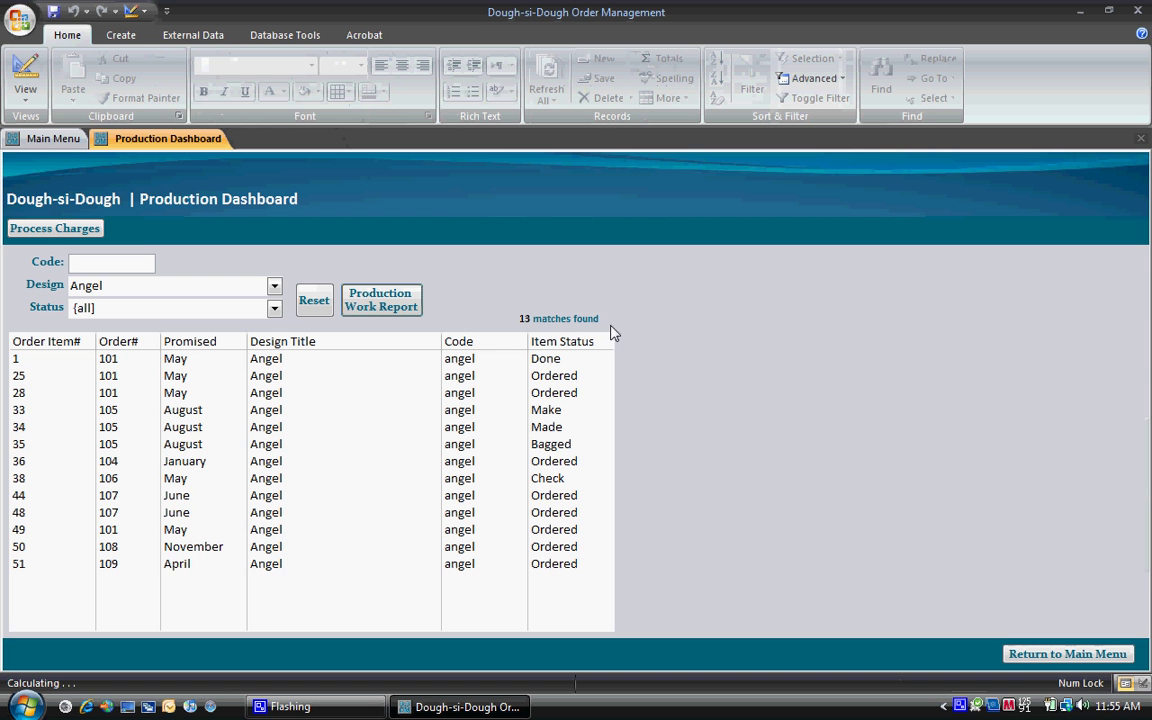
click(1068, 655)
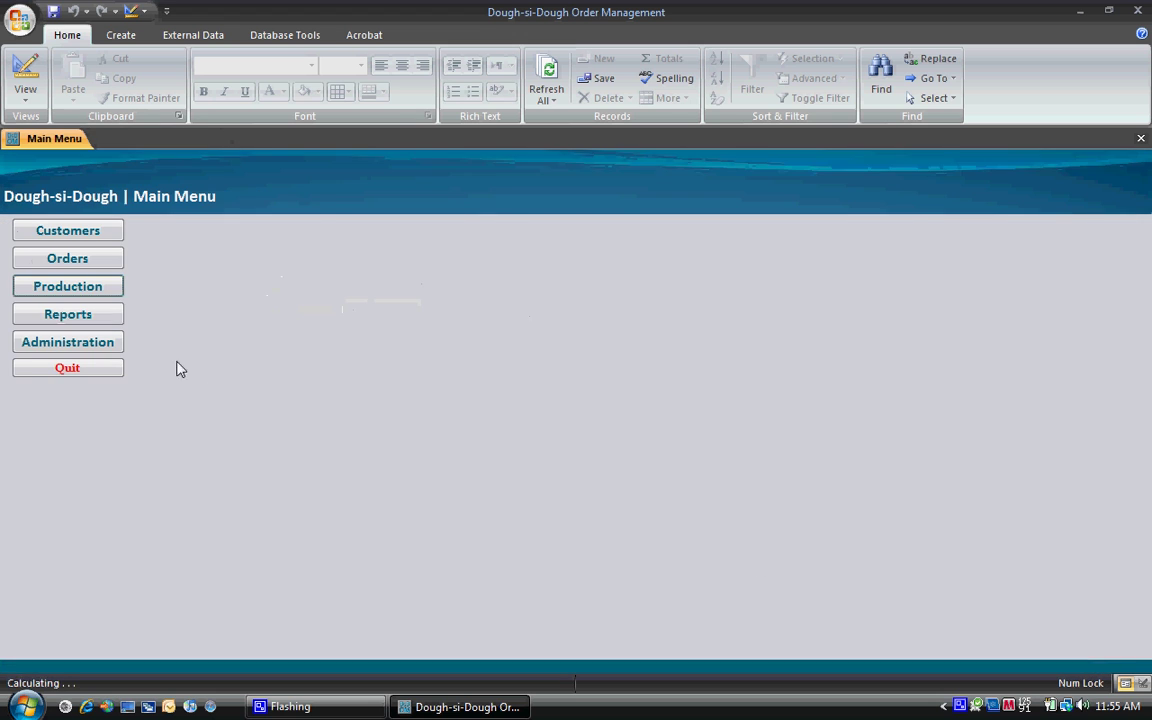
click(110, 316)
click(120, 247)
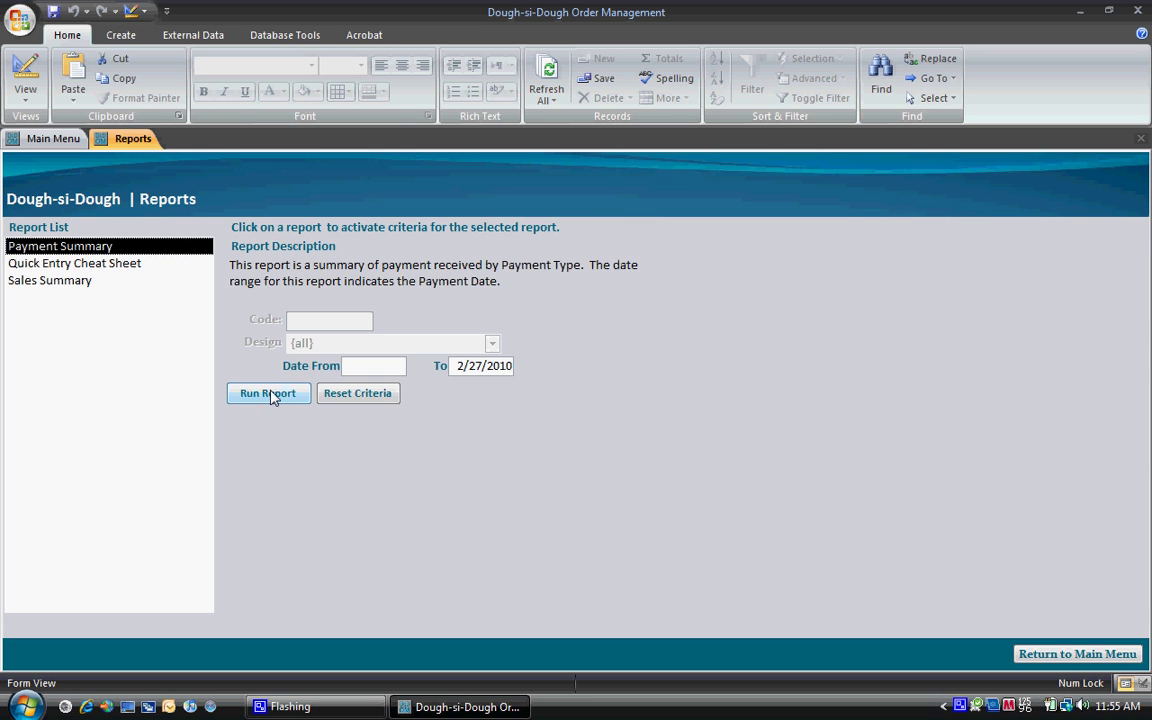
click(268, 393)
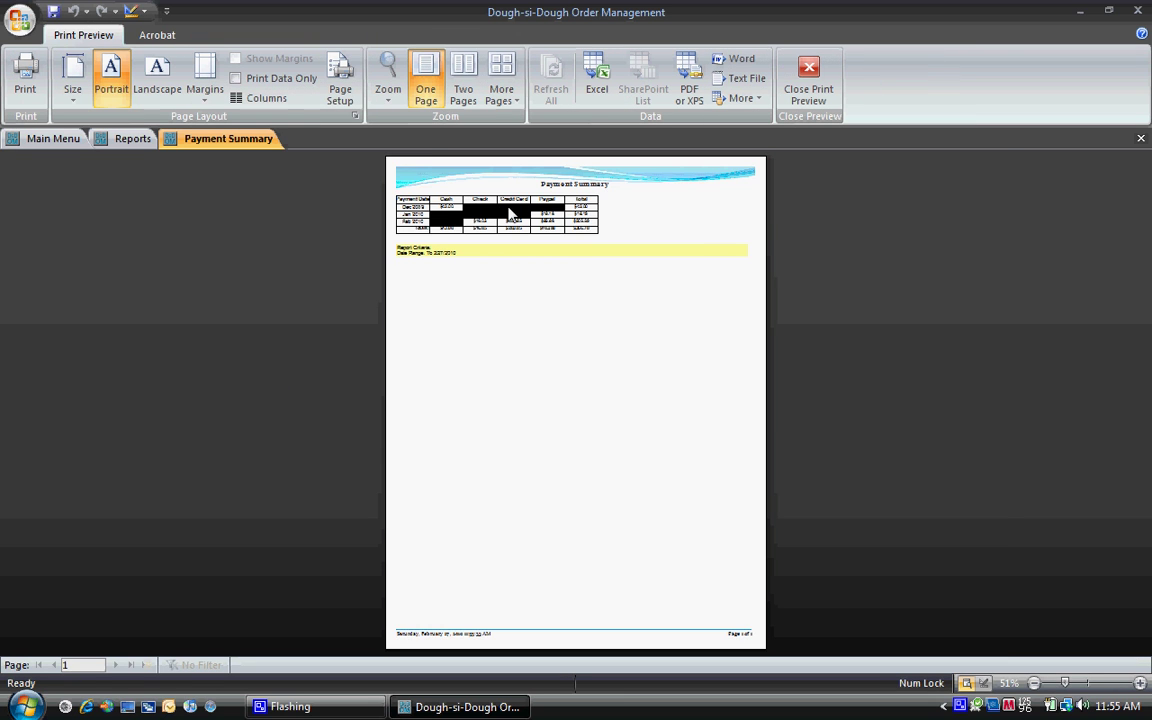
click(510, 212)
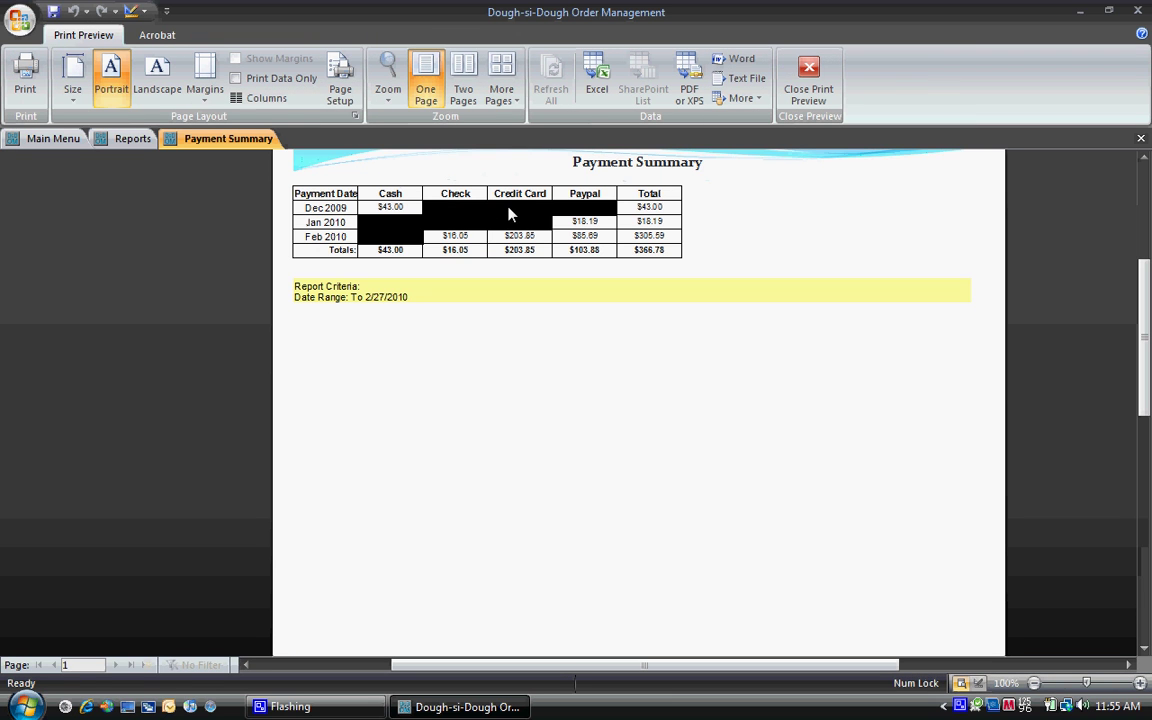
click(812, 68)
click(112, 265)
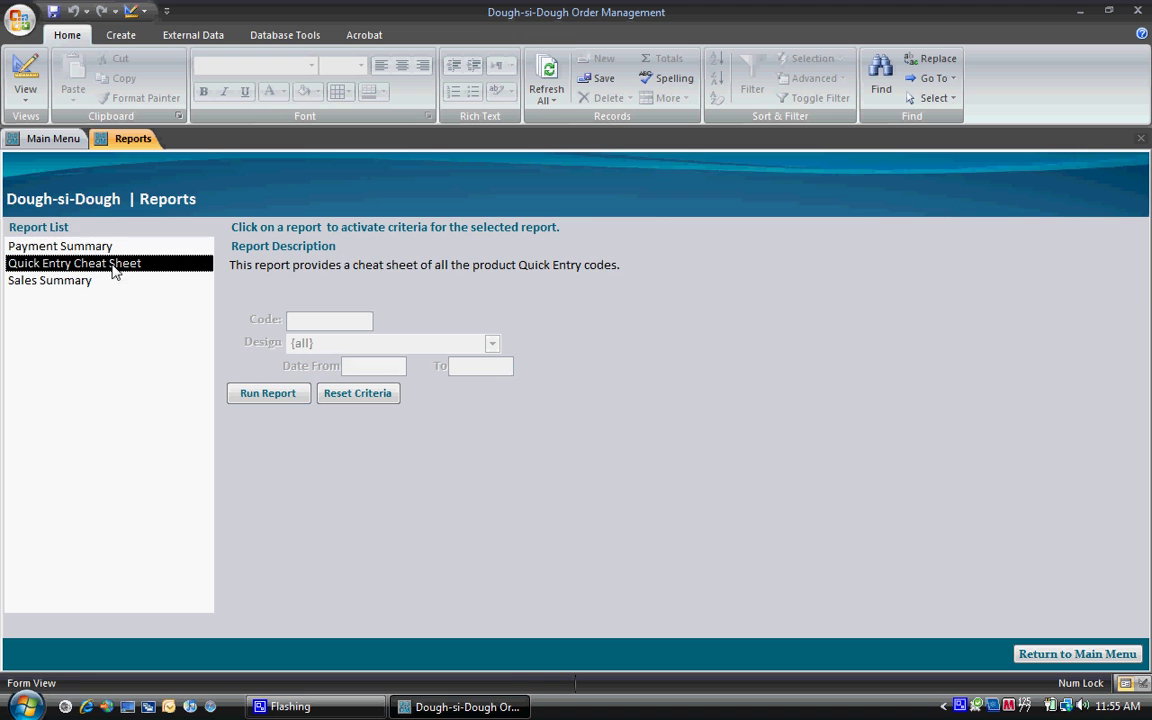
click(283, 395)
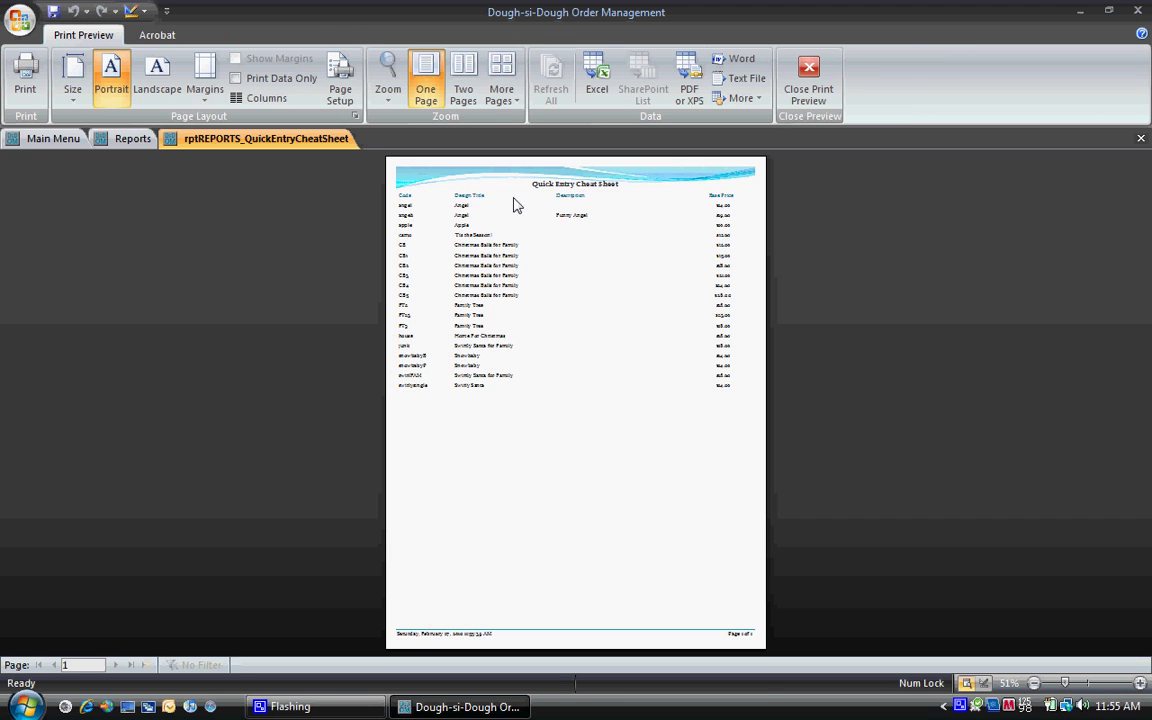
click(512, 210)
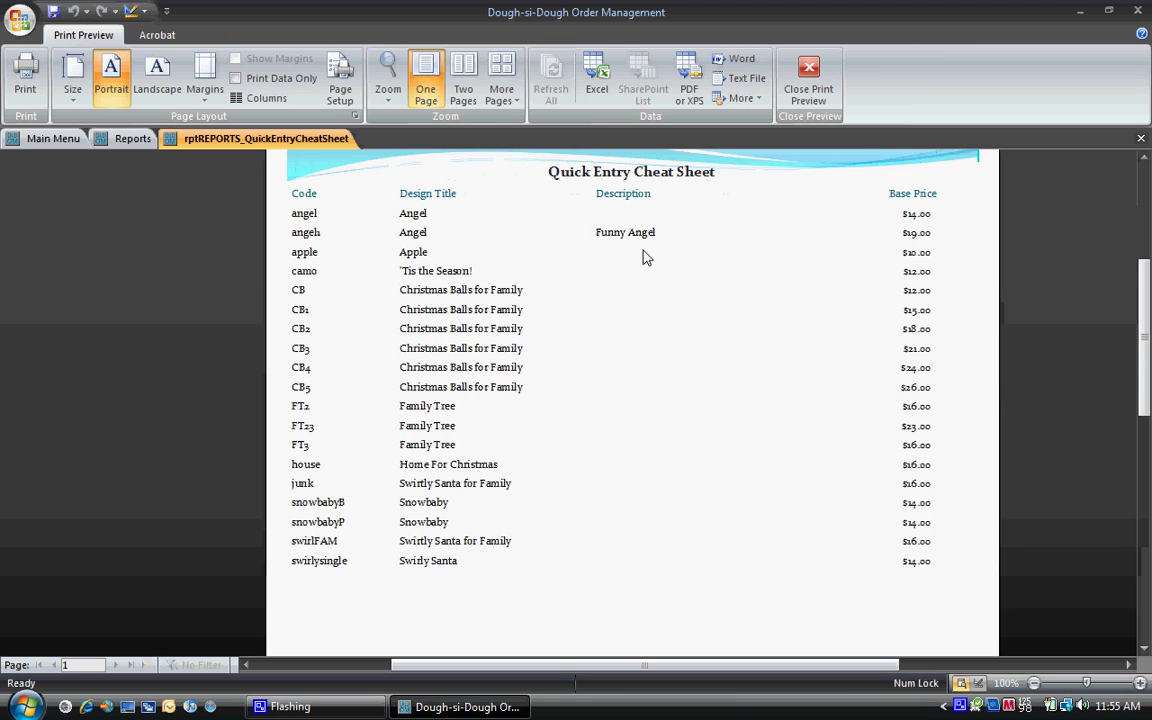
scroll(645, 257, up, 3)
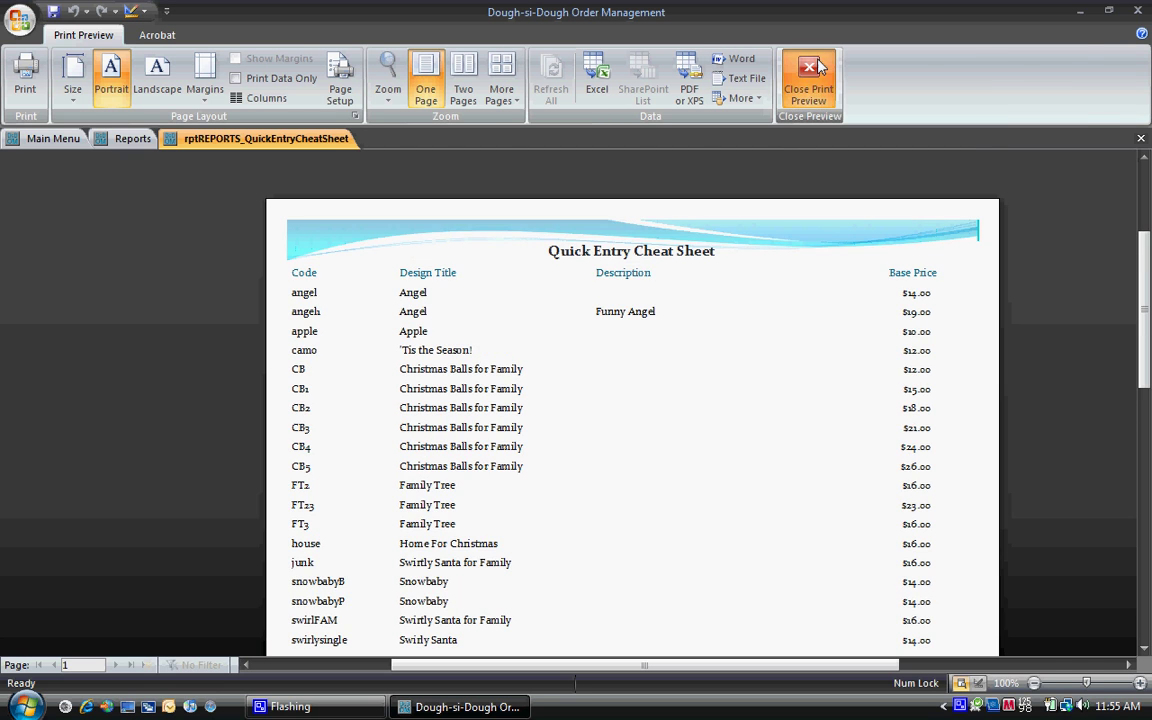
click(810, 72)
click(82, 283)
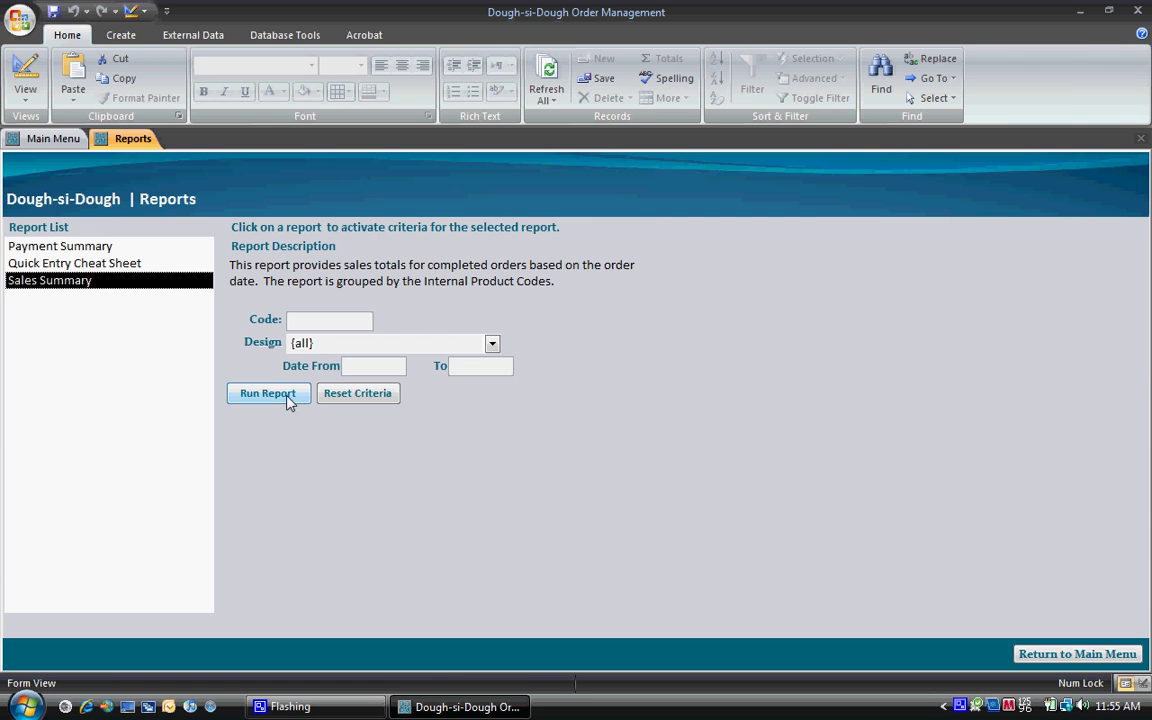
click(491, 344)
click(450, 381)
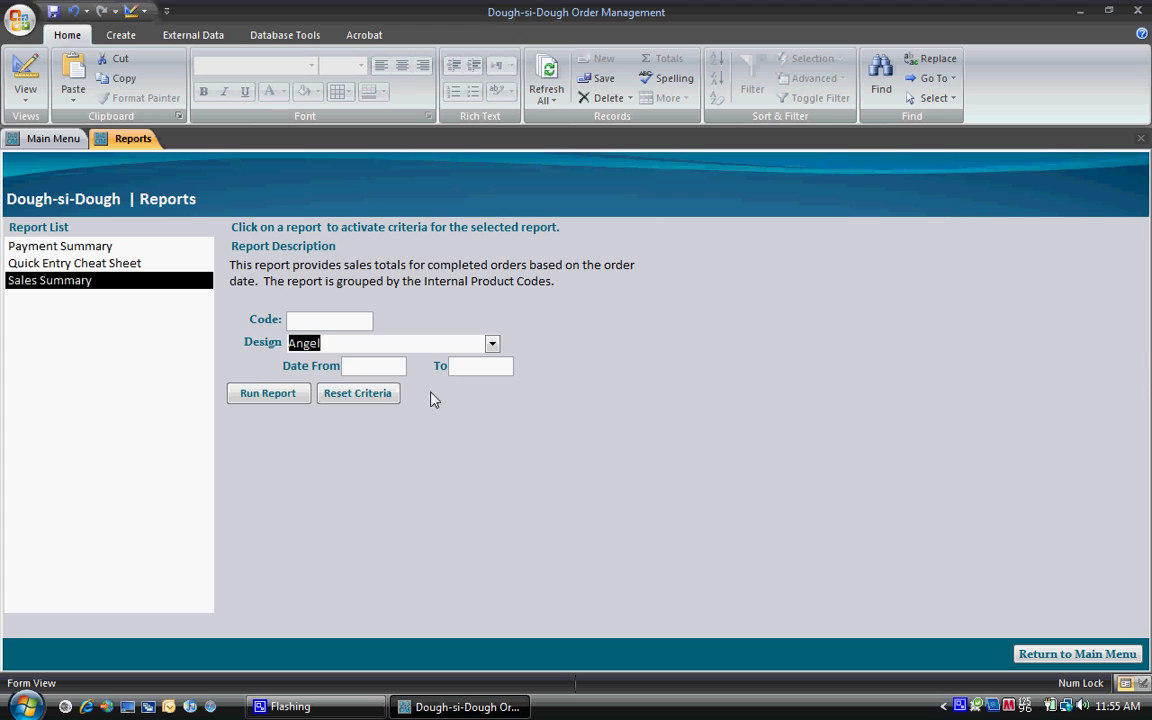
click(268, 399)
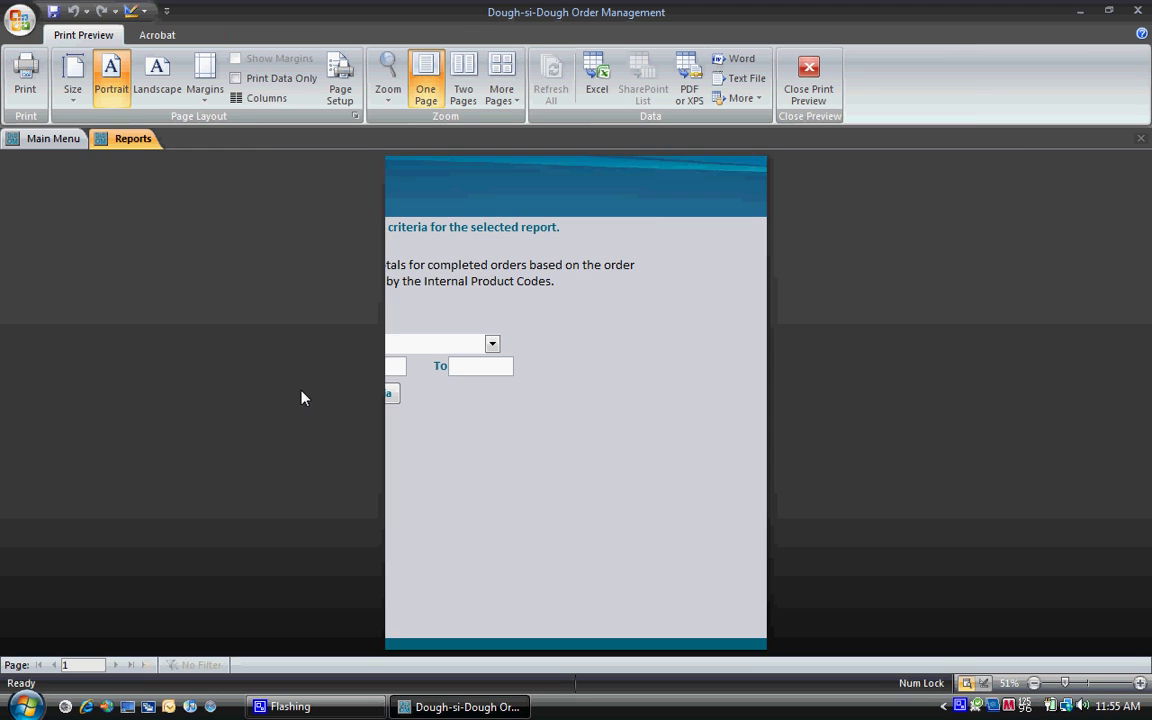
click(491, 220)
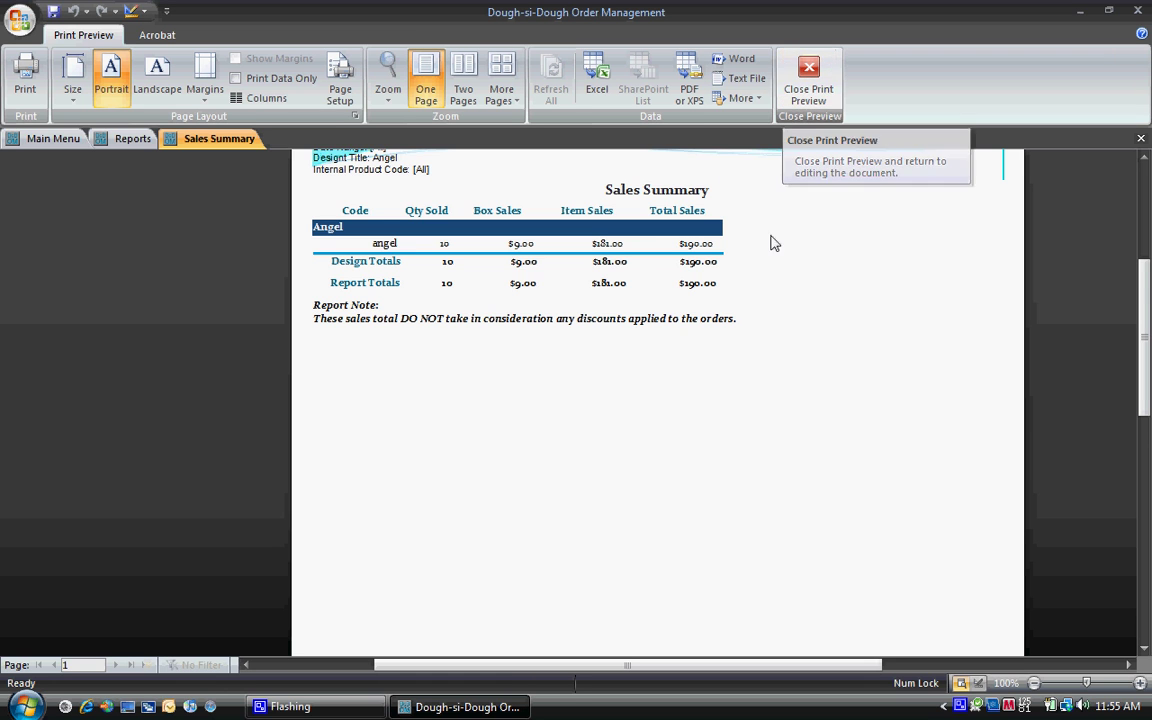
scroll(780, 225, up, 2)
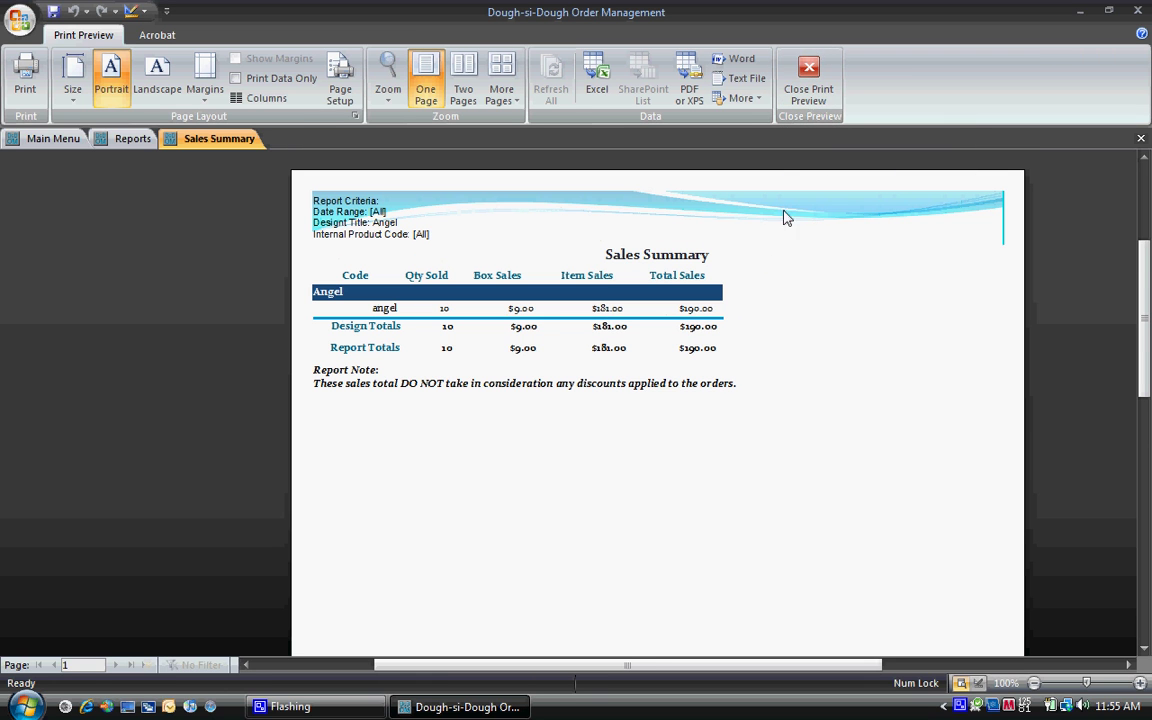
click(818, 97)
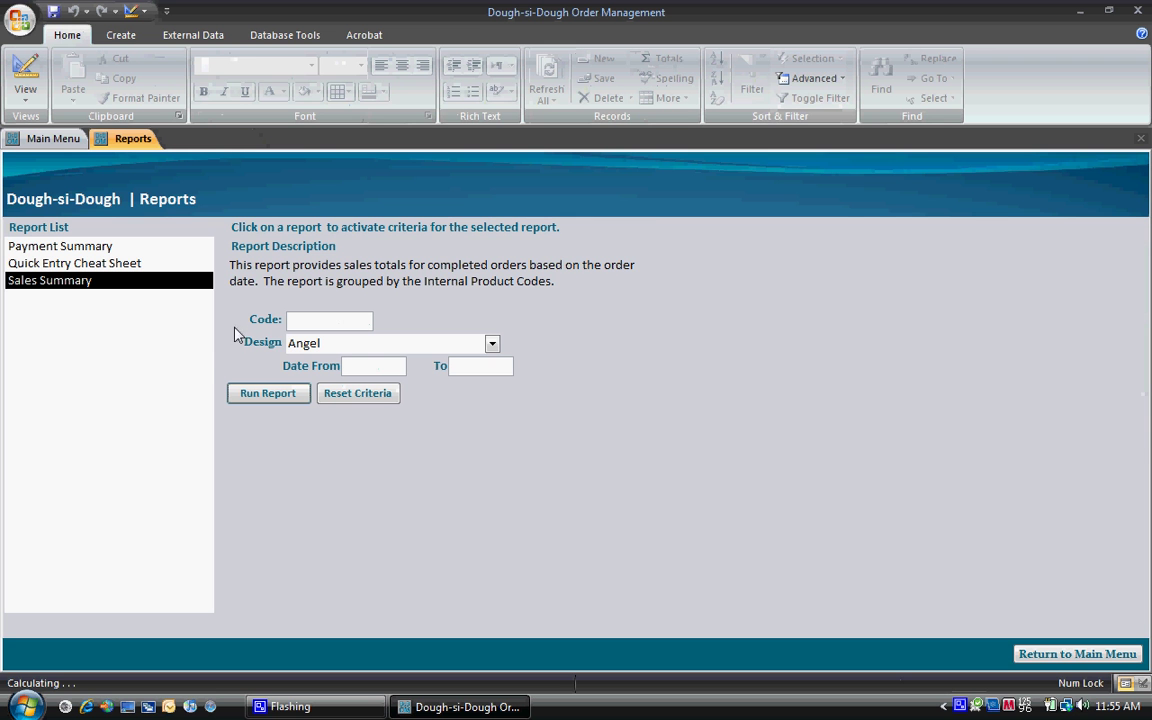
click(1060, 652)
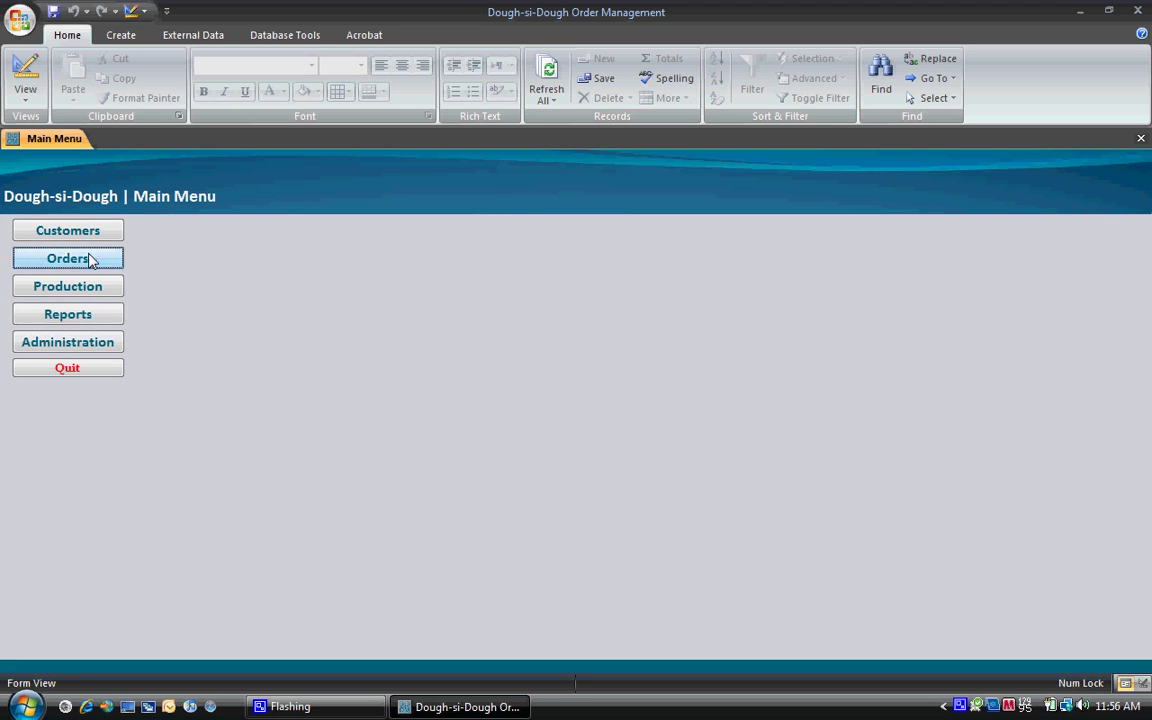
click(88, 257)
click(347, 249)
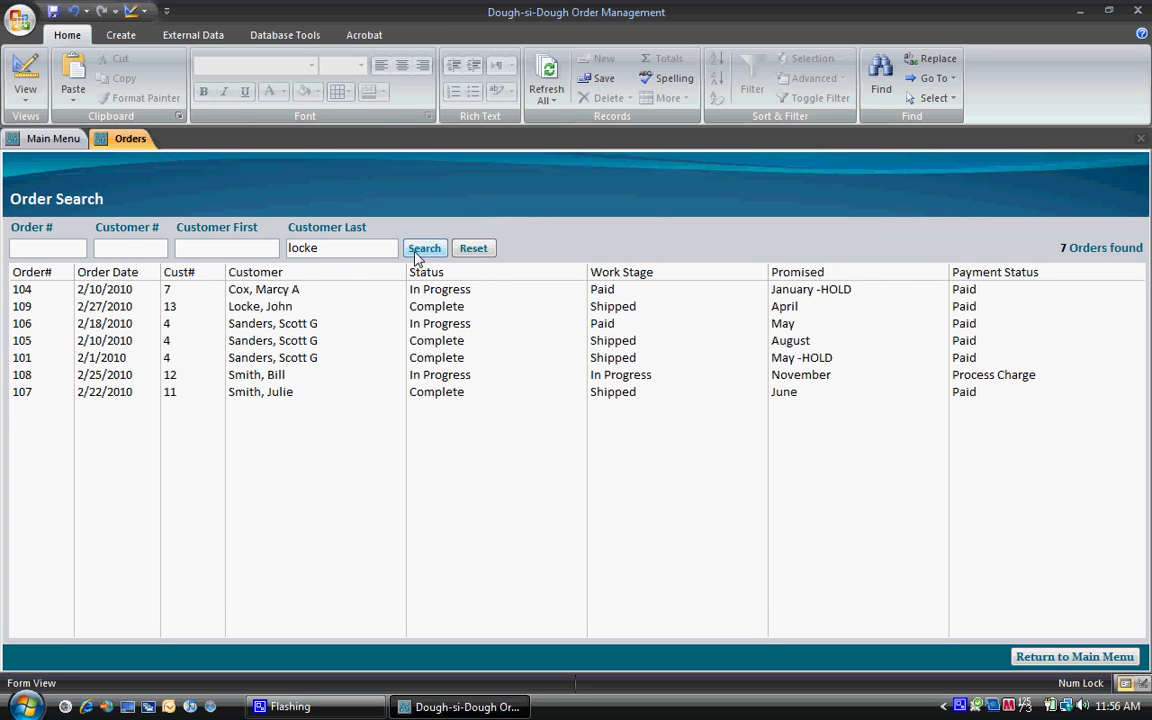
click(420, 249)
click(364, 293)
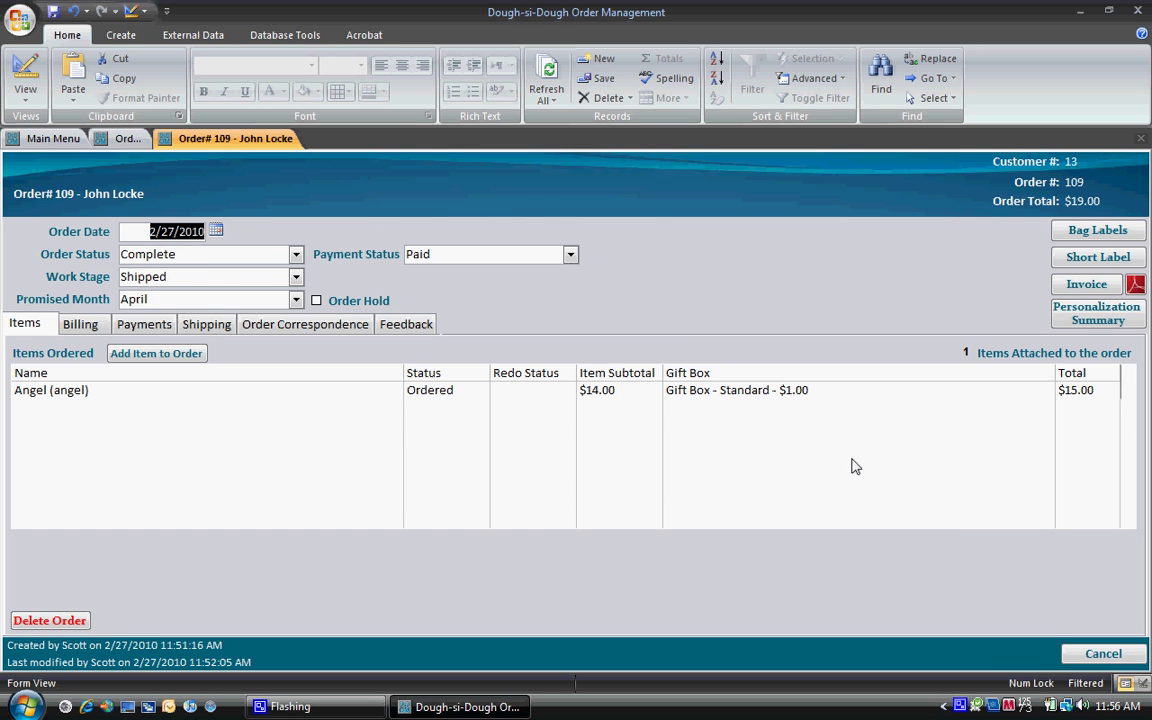
click(1104, 653)
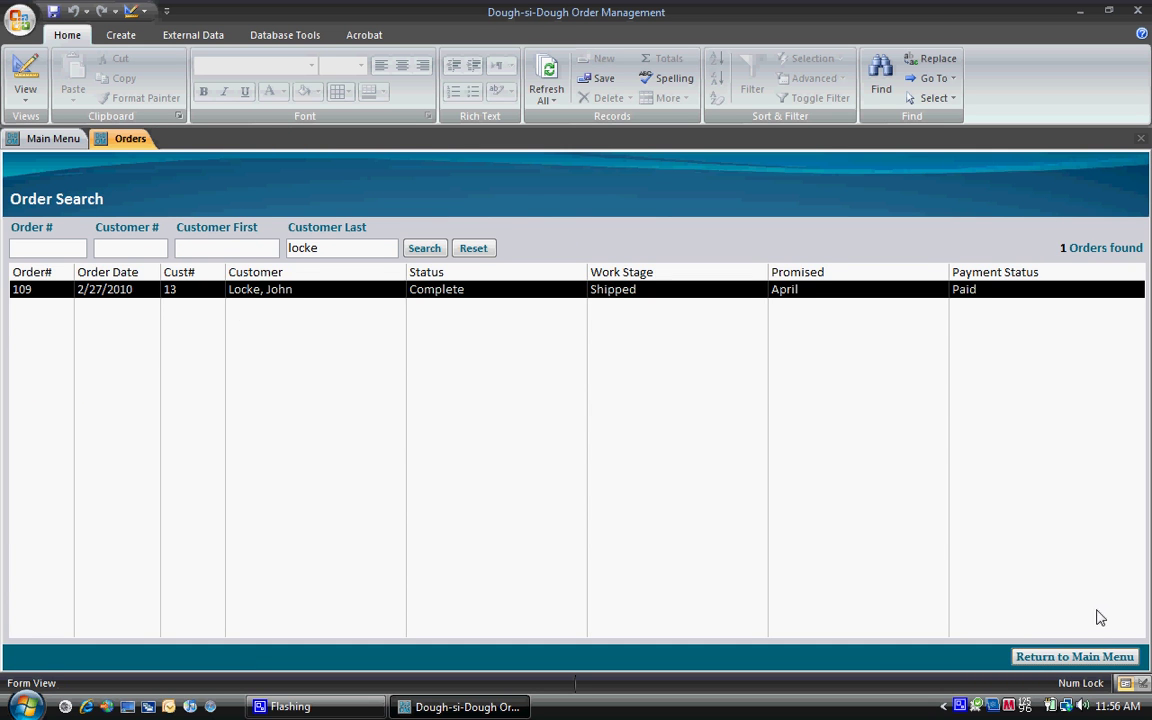
click(1093, 658)
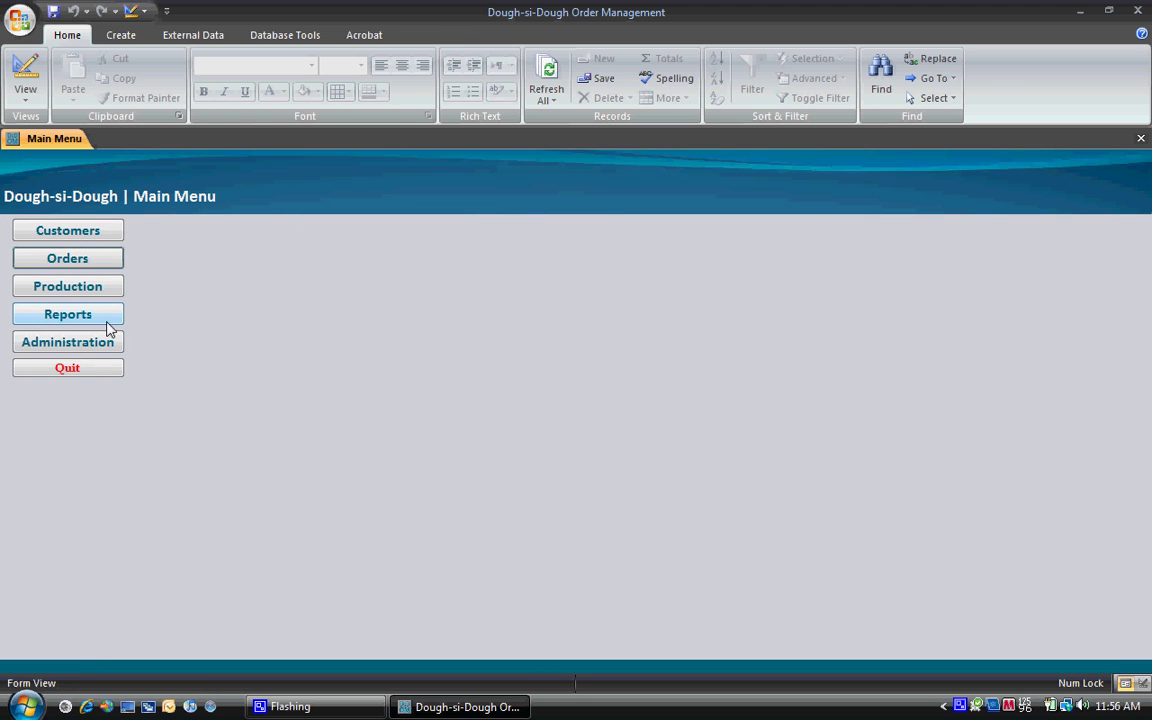
Step: In Administration, view Gift Box - Standard without changes, then show the Shipping Charges list
click(100, 347)
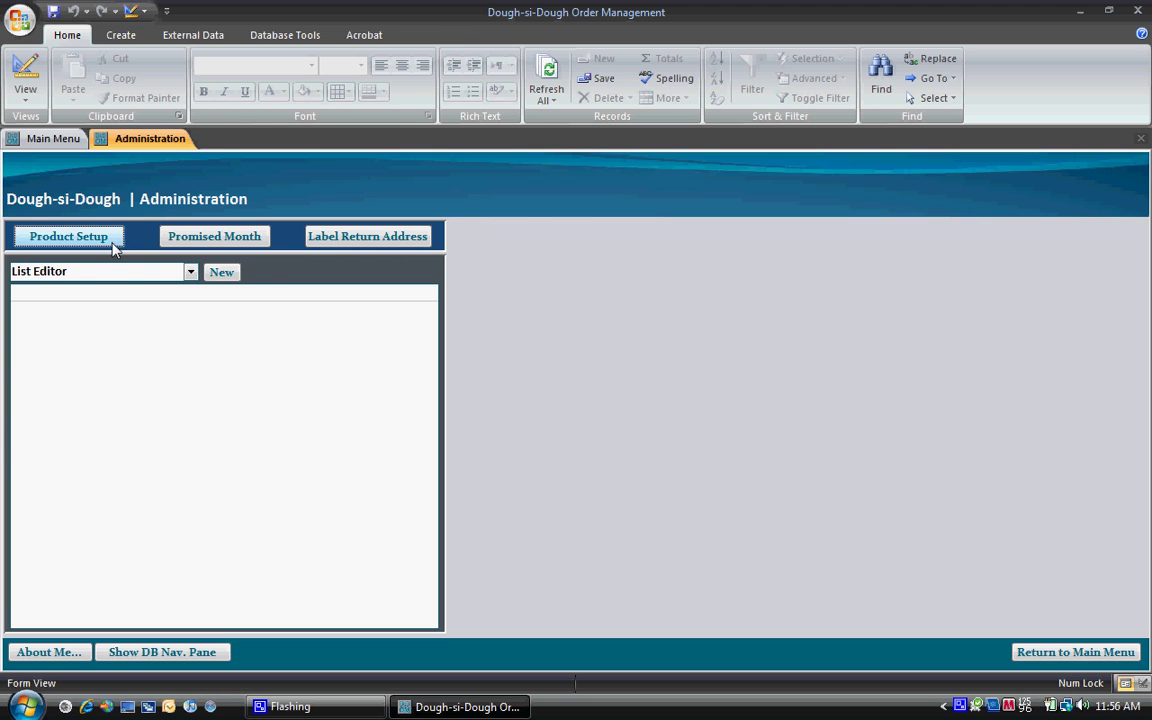
click(186, 275)
click(170, 308)
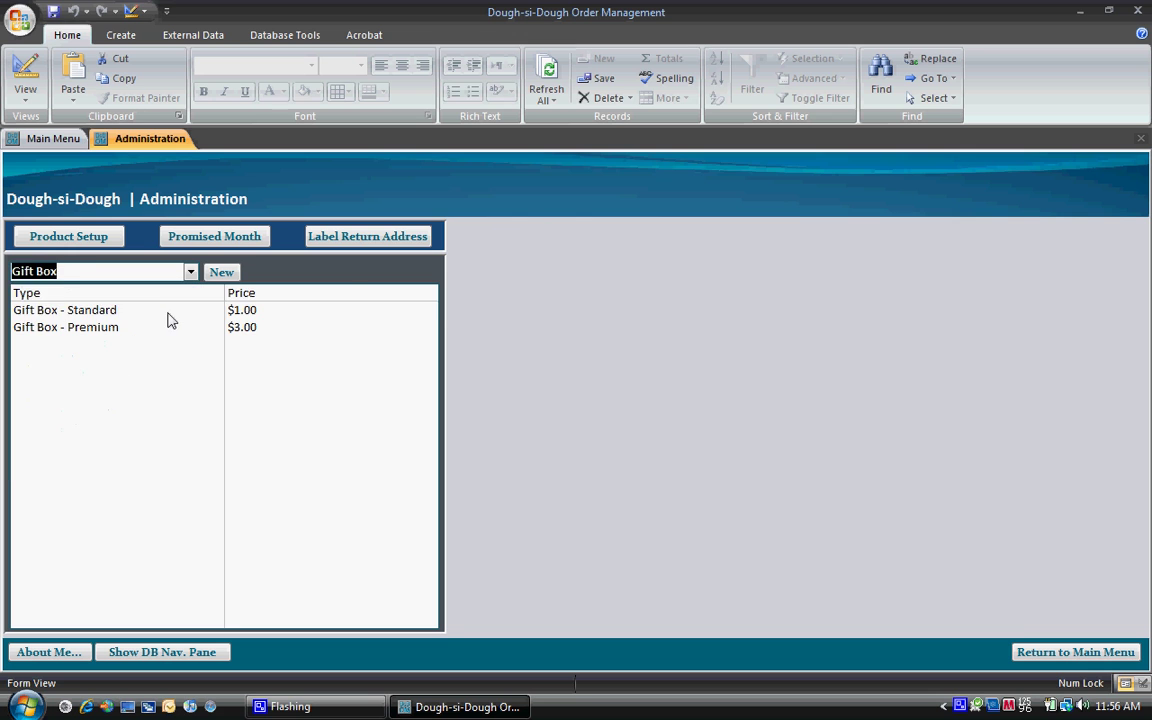
click(169, 314)
click(733, 342)
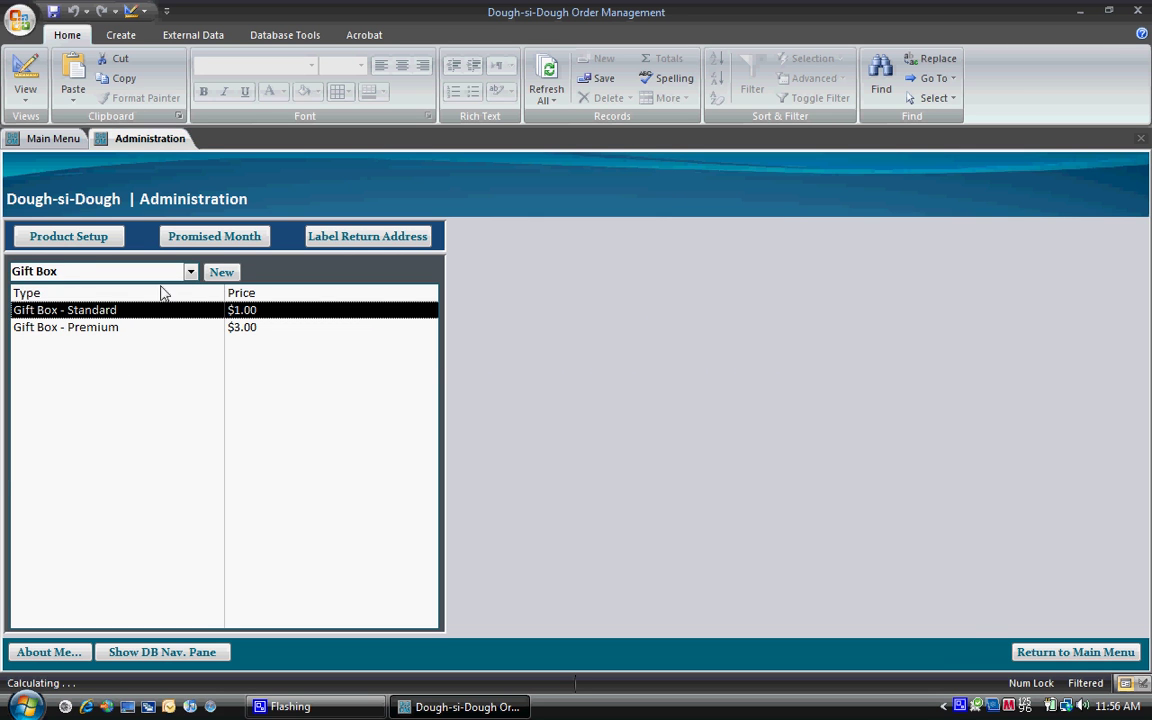
click(190, 273)
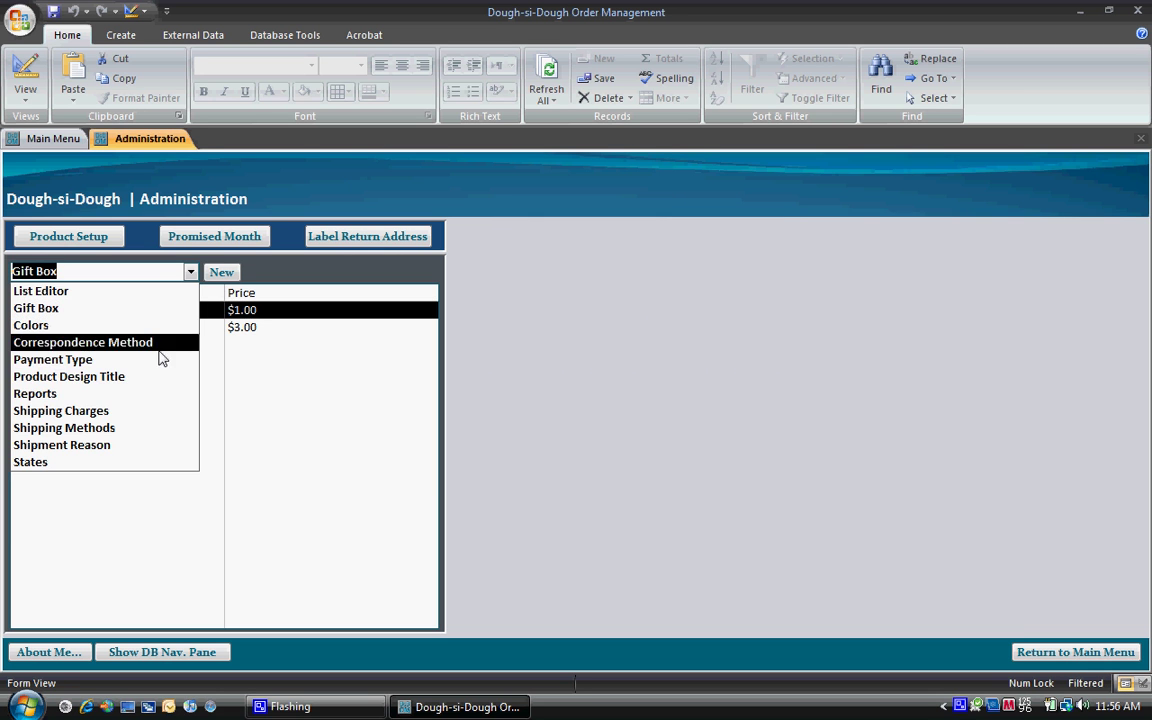
click(157, 411)
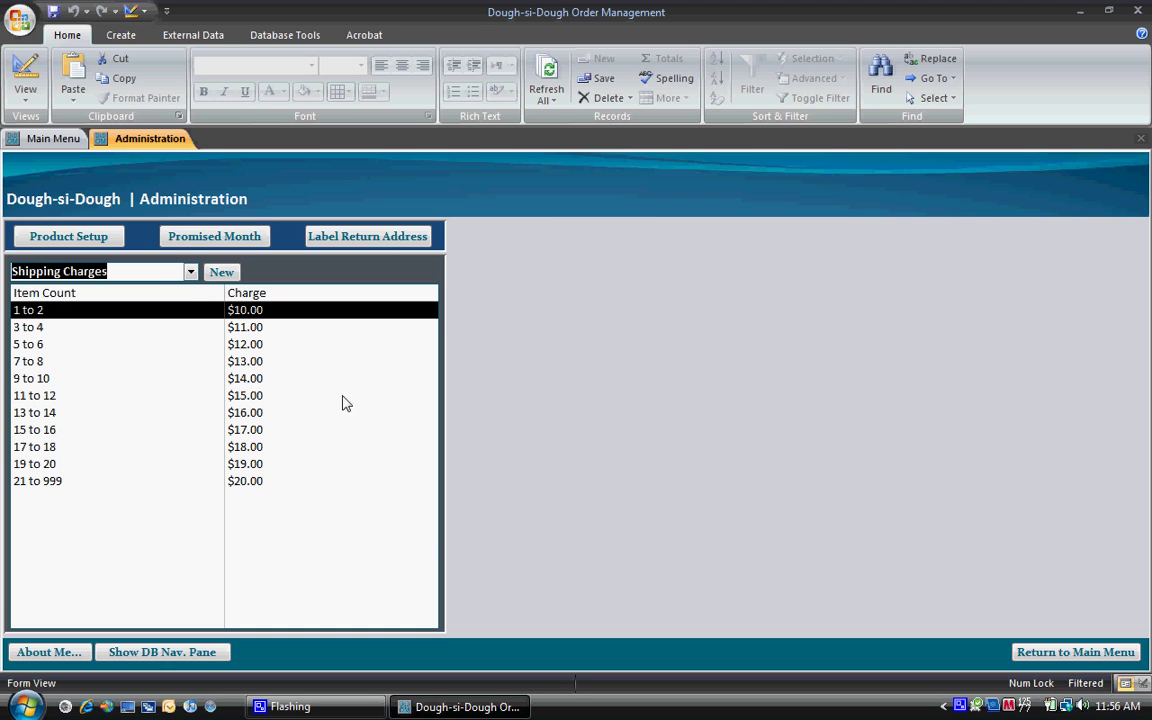
Step: Open the USPS First Class entry in Shipping Methods and close it unchanged
click(189, 272)
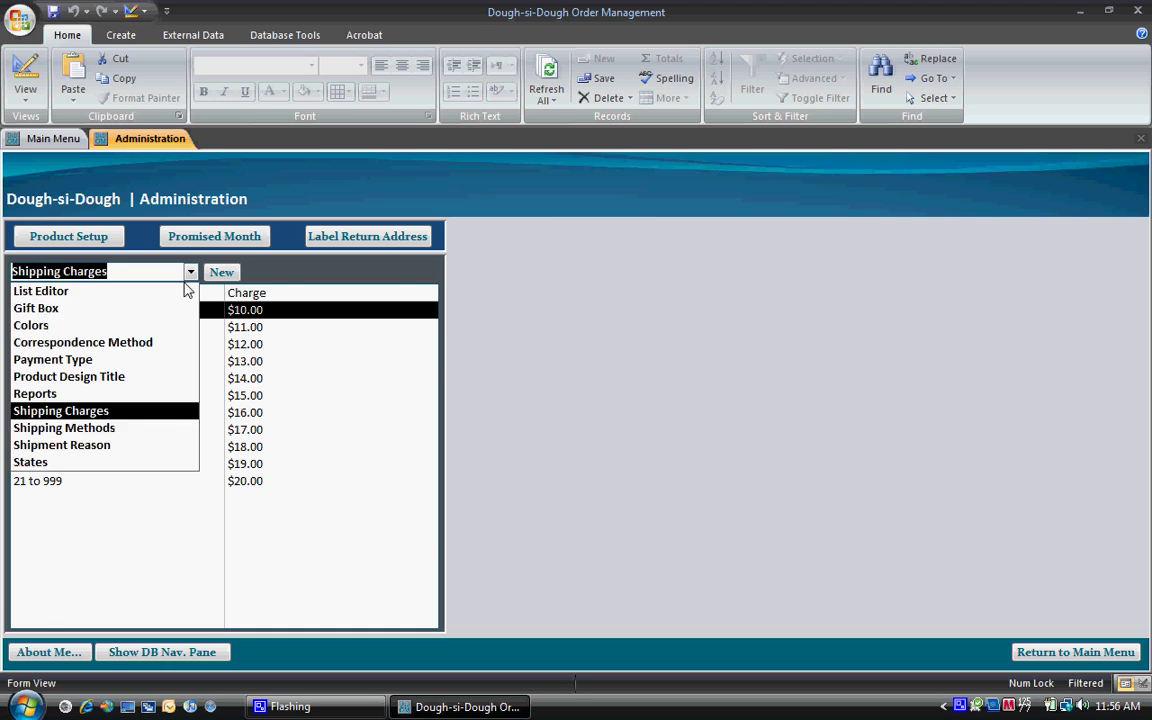
click(155, 430)
double_click(185, 329)
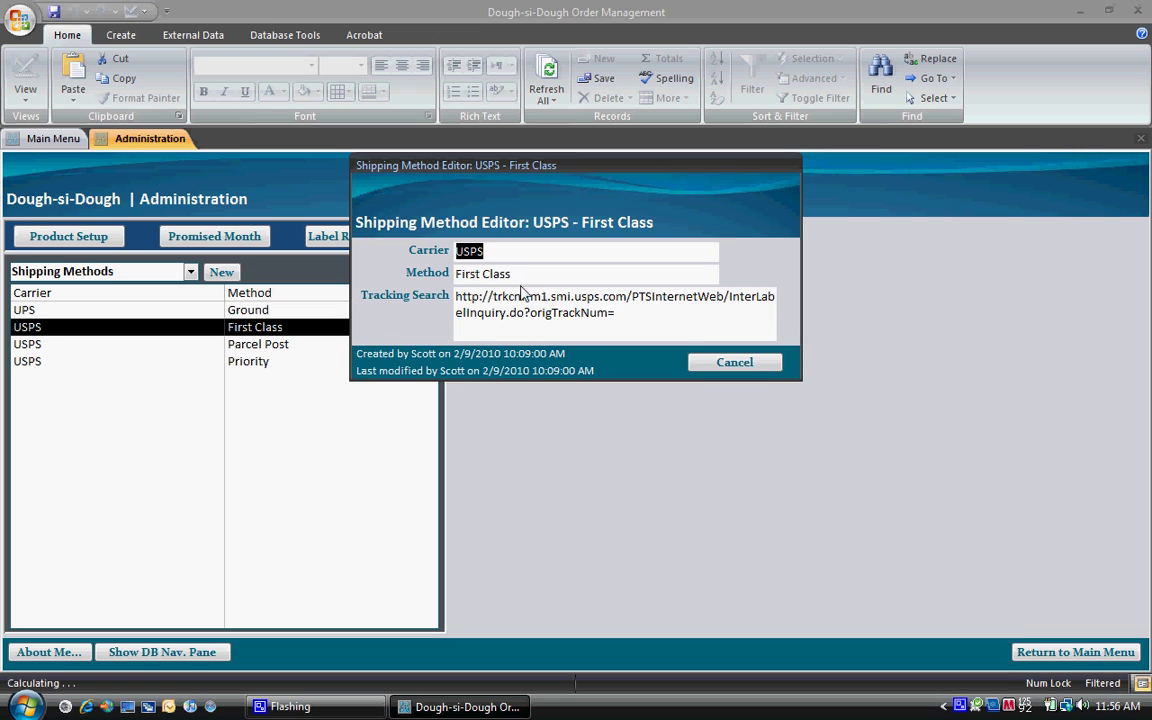
click(738, 362)
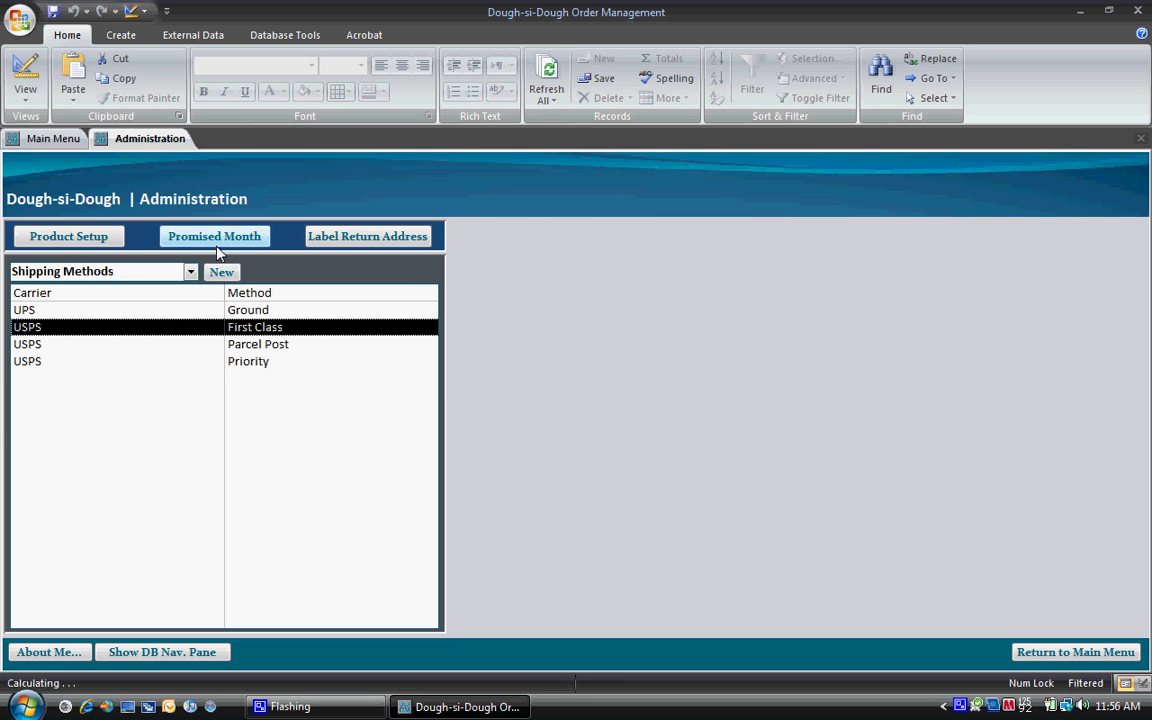
Step: View South Carolina in the States list unchanged, then bring up the default promised month editor
click(190, 271)
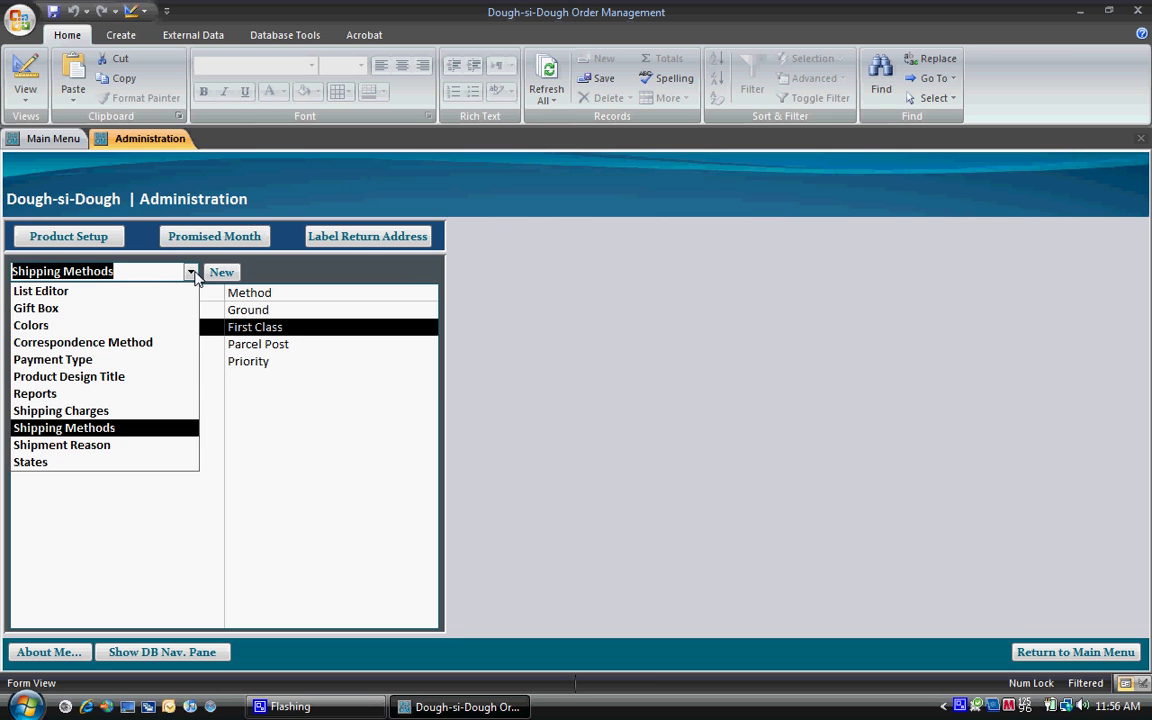
click(167, 462)
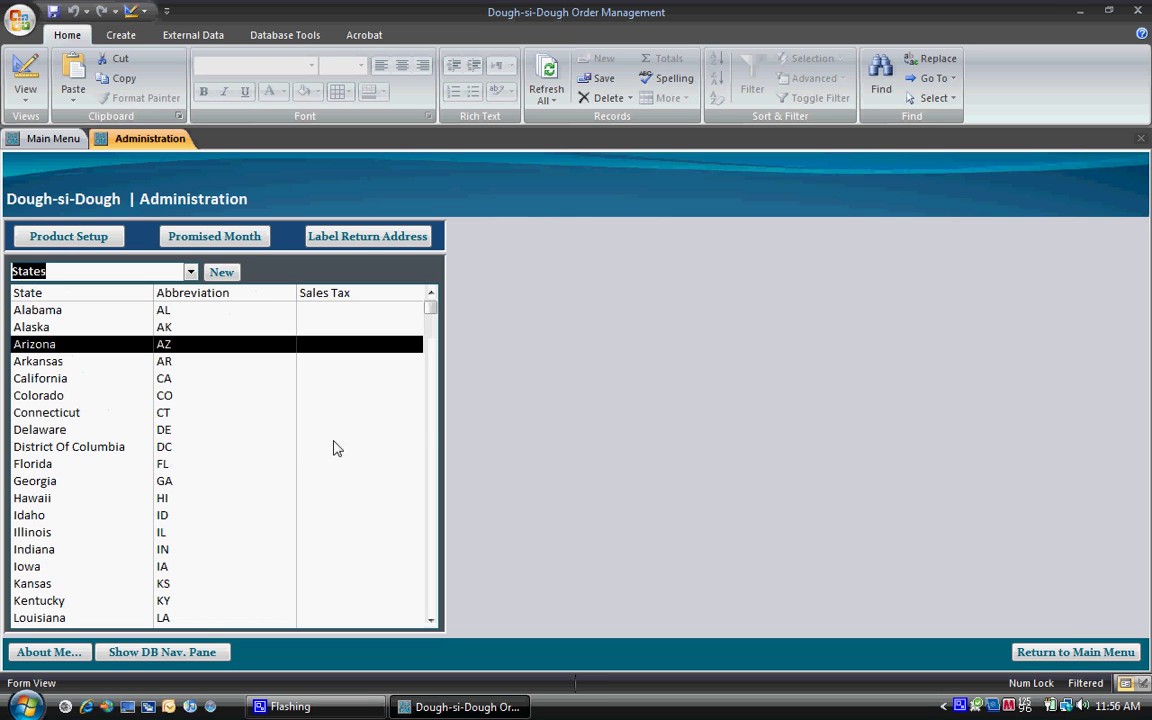
scroll(344, 446, down, 6)
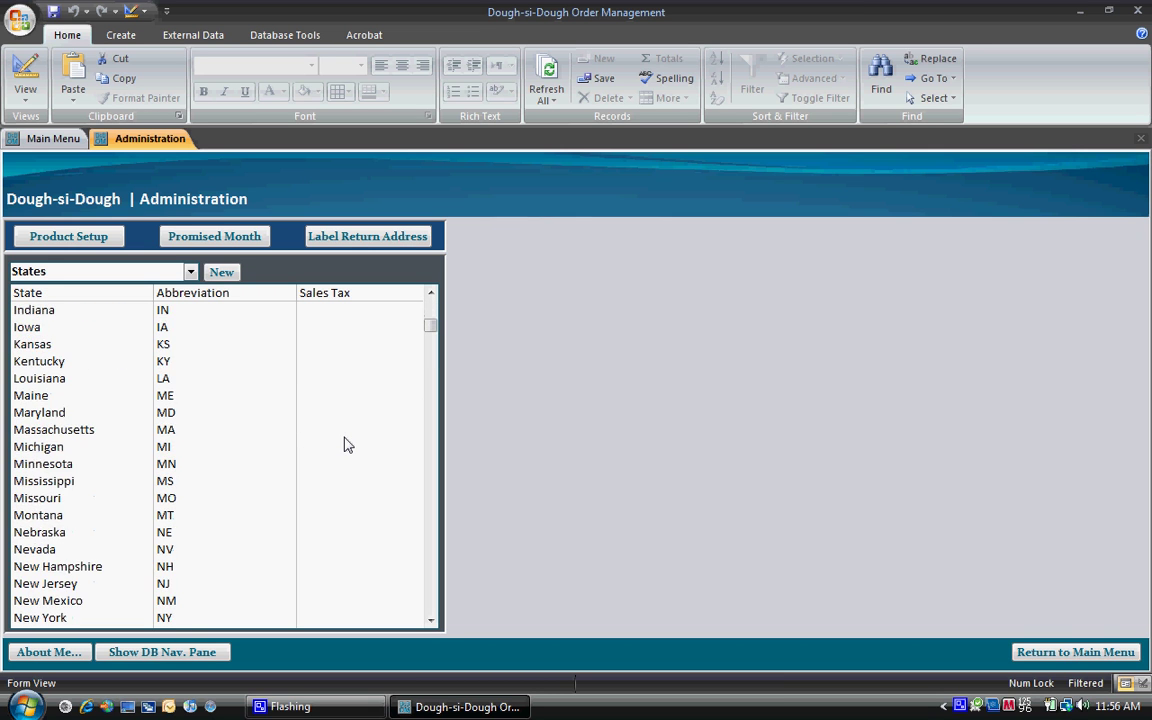
scroll(344, 446, down, 3)
double_click(322, 532)
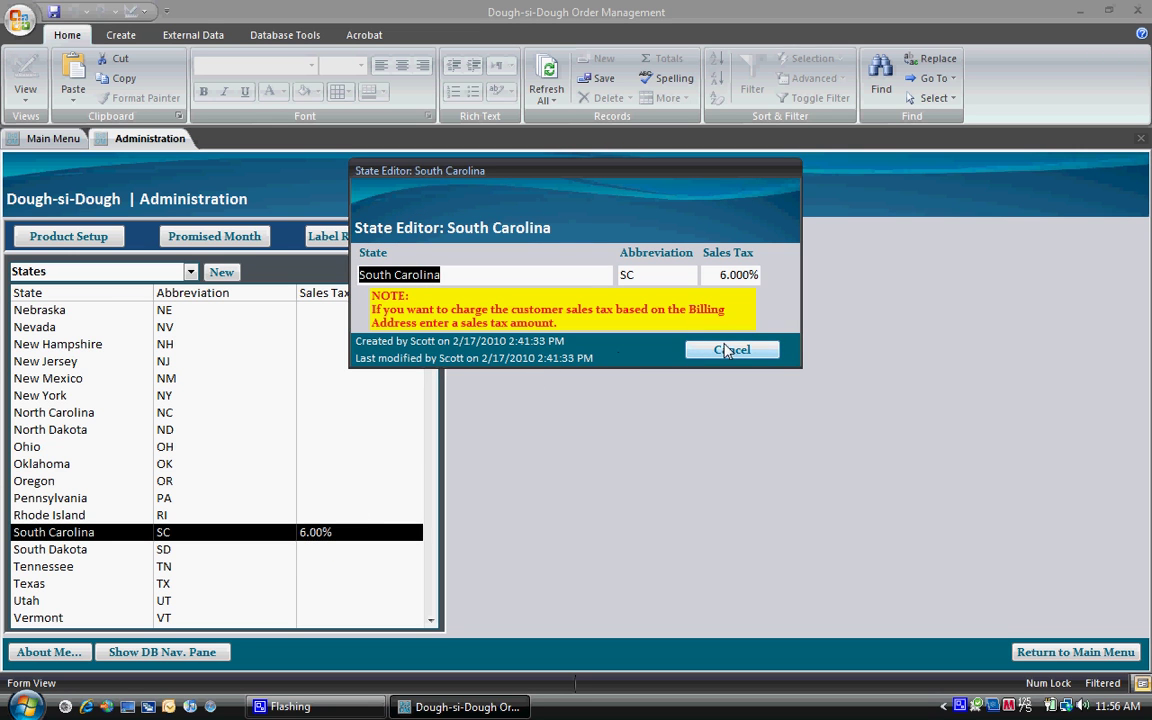
click(727, 351)
click(212, 240)
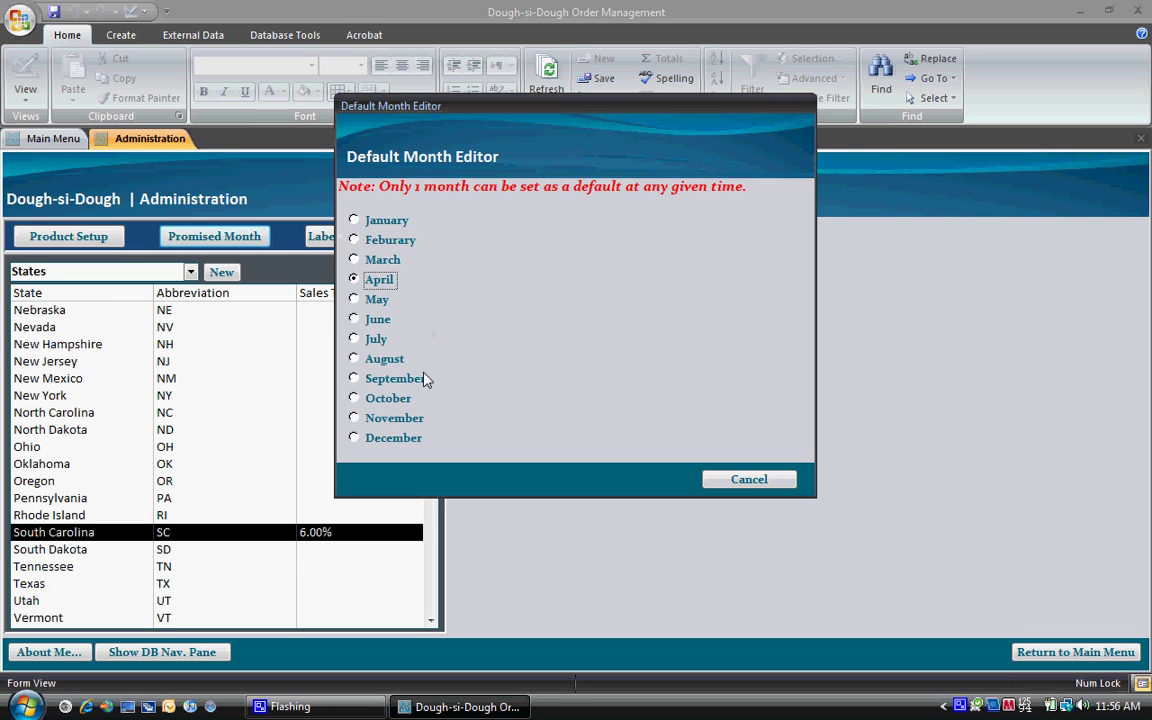
Step: Change the default promised month from April to June and confirm
click(358, 321)
click(609, 415)
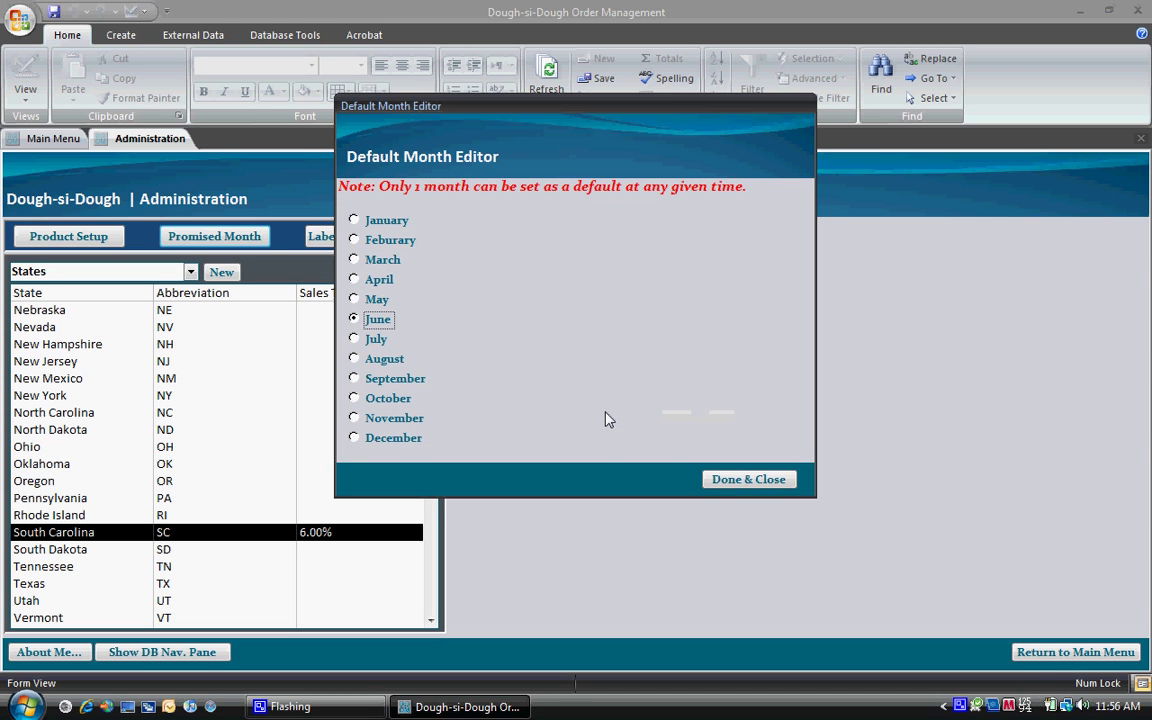
click(742, 480)
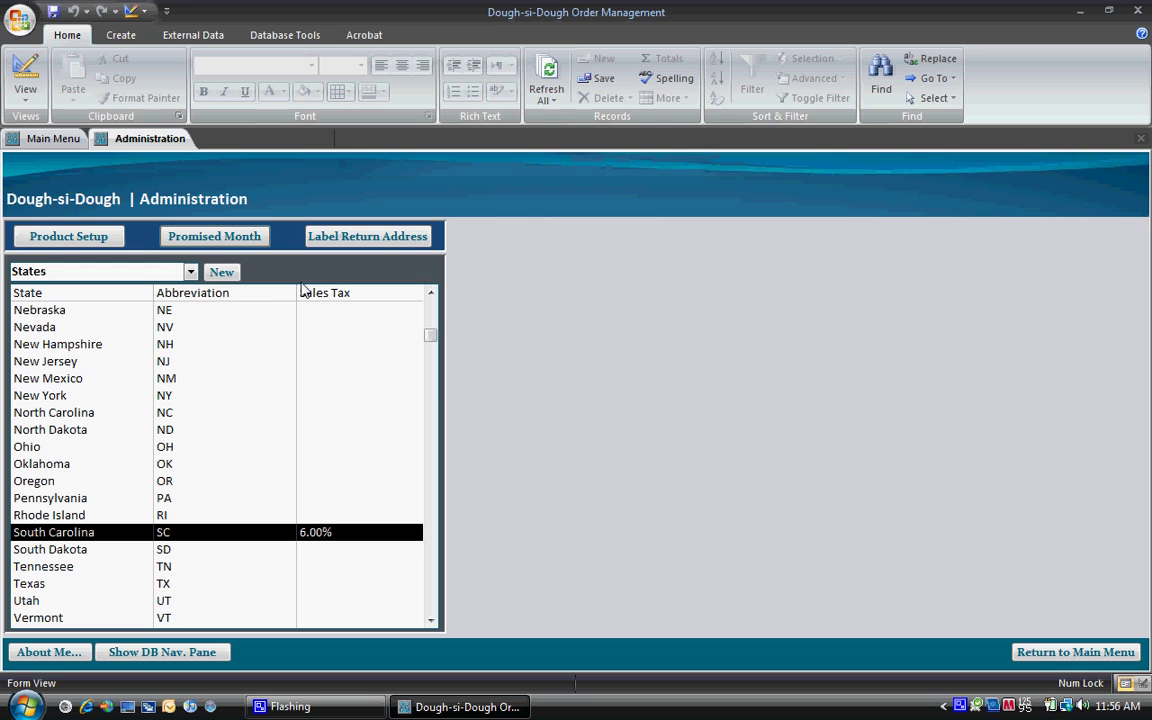
Step: Look at the Label Return Address settings without changes and finish on the main menu
click(357, 240)
click(773, 383)
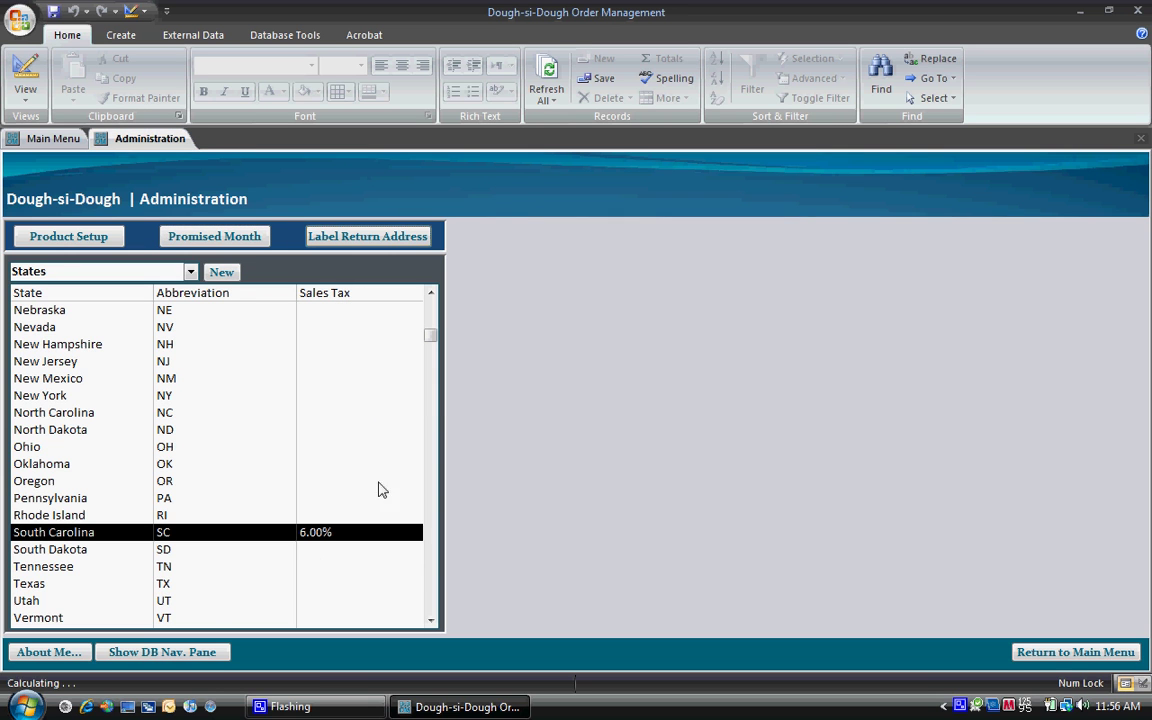
click(1040, 654)
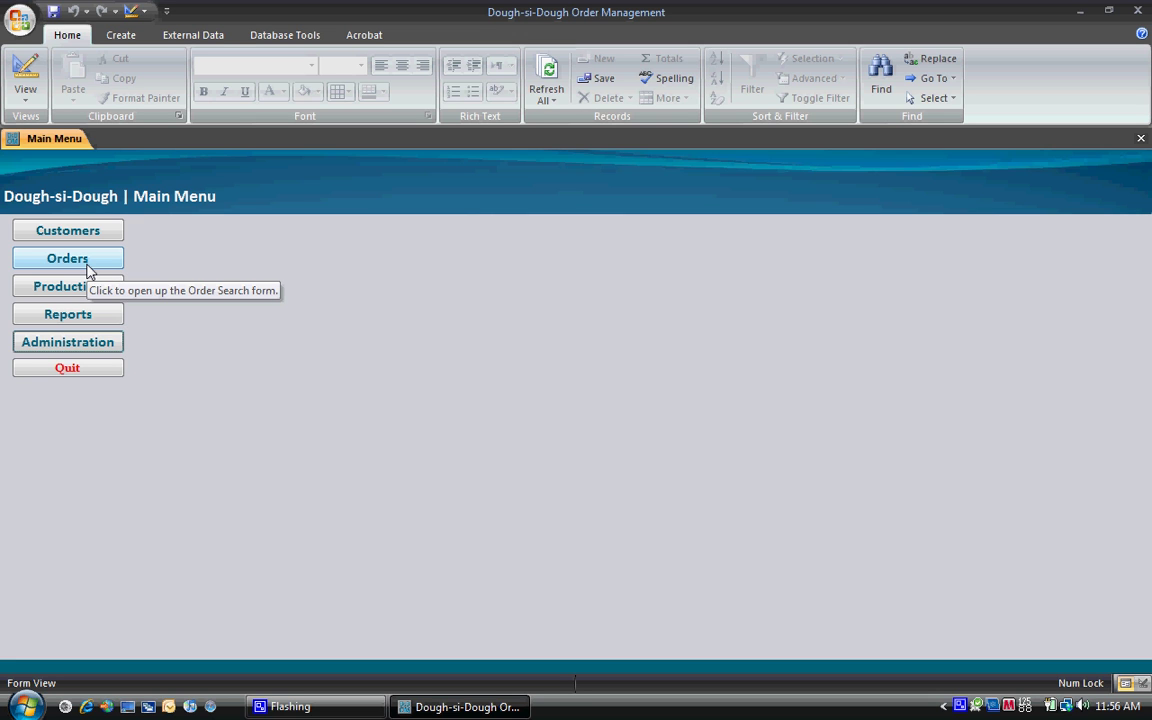
click(84, 343)
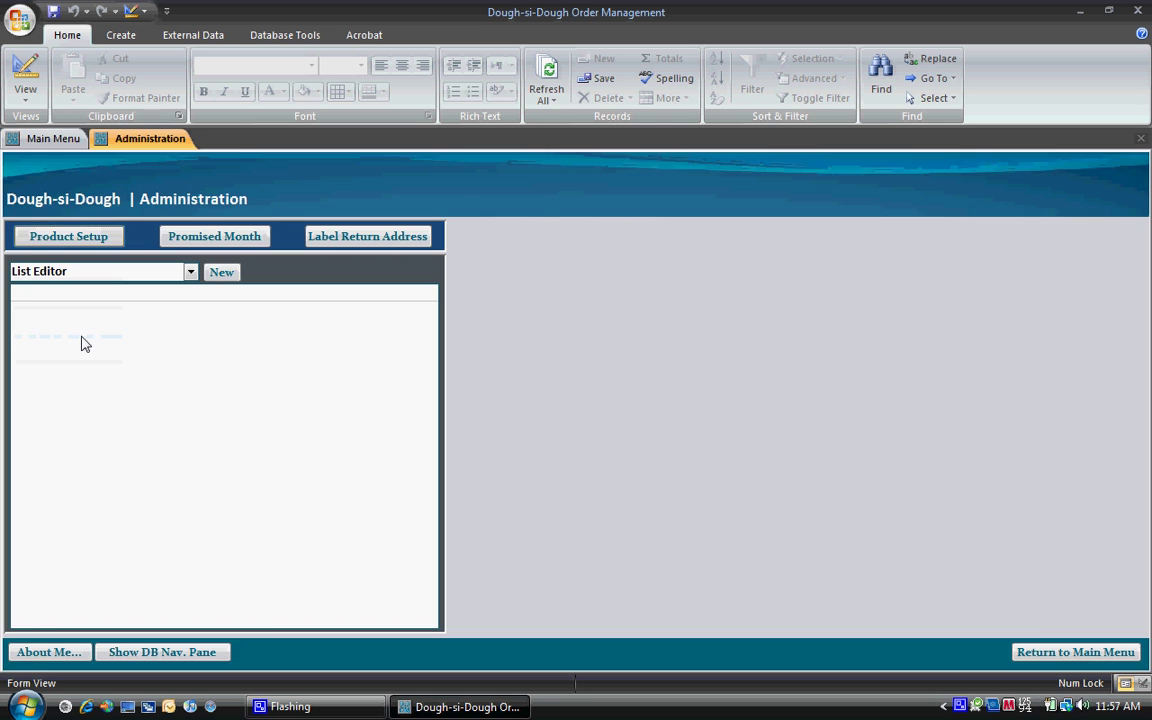
click(1073, 652)
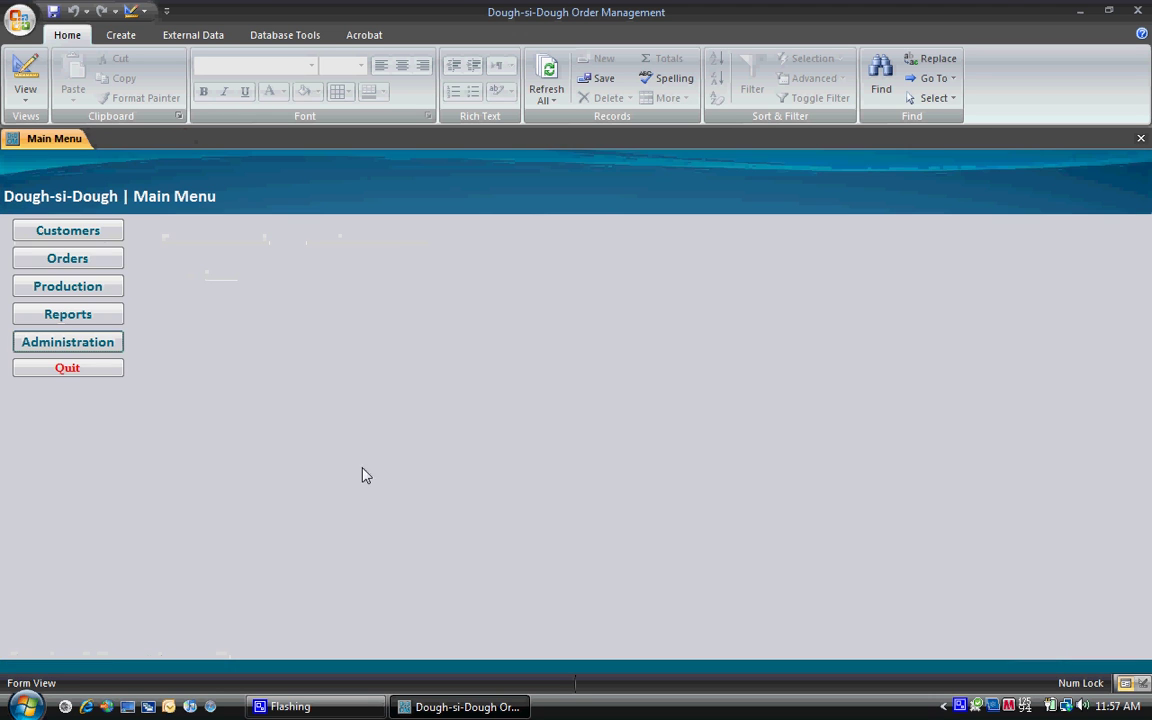
Step: Open order 105's 2/10/2010 First Class shipment and look up its USPS tracking online
click(114, 258)
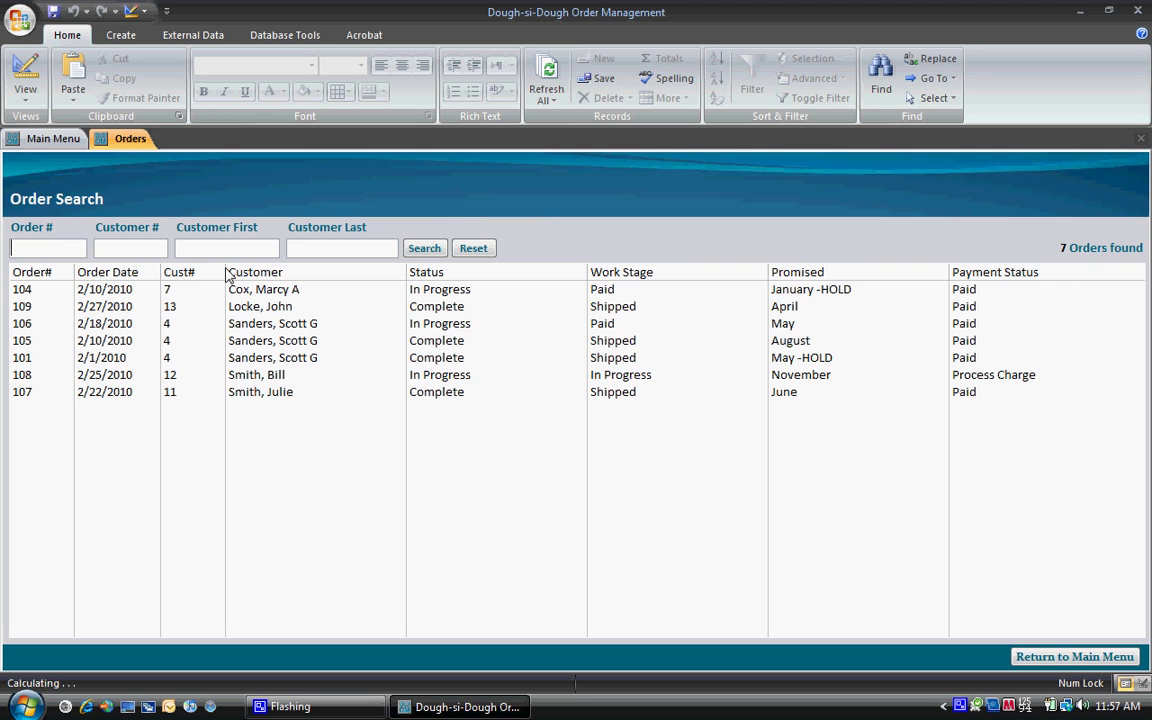
double_click(253, 345)
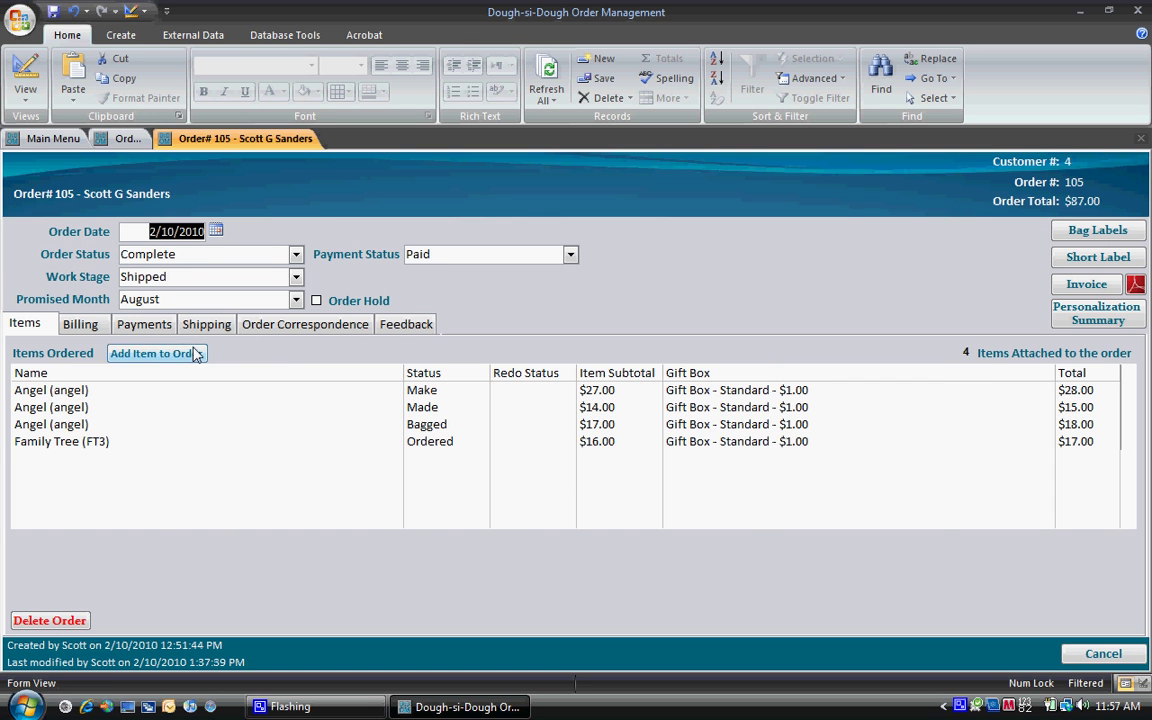
click(206, 326)
click(180, 398)
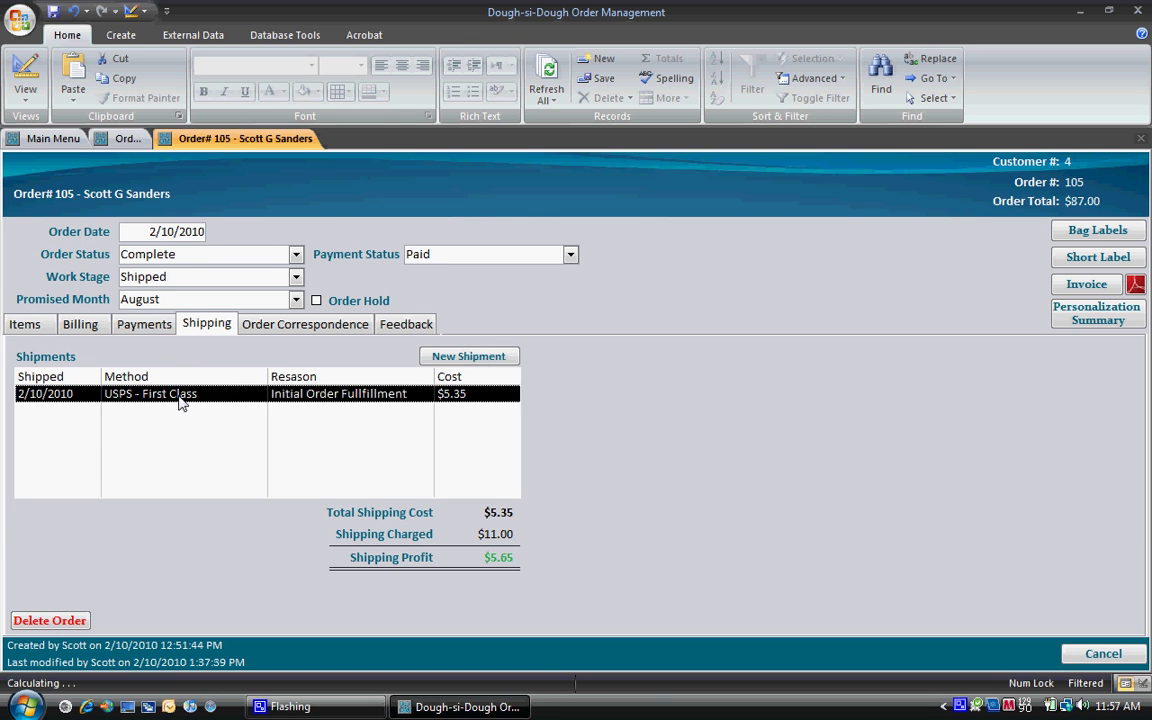
double_click(180, 395)
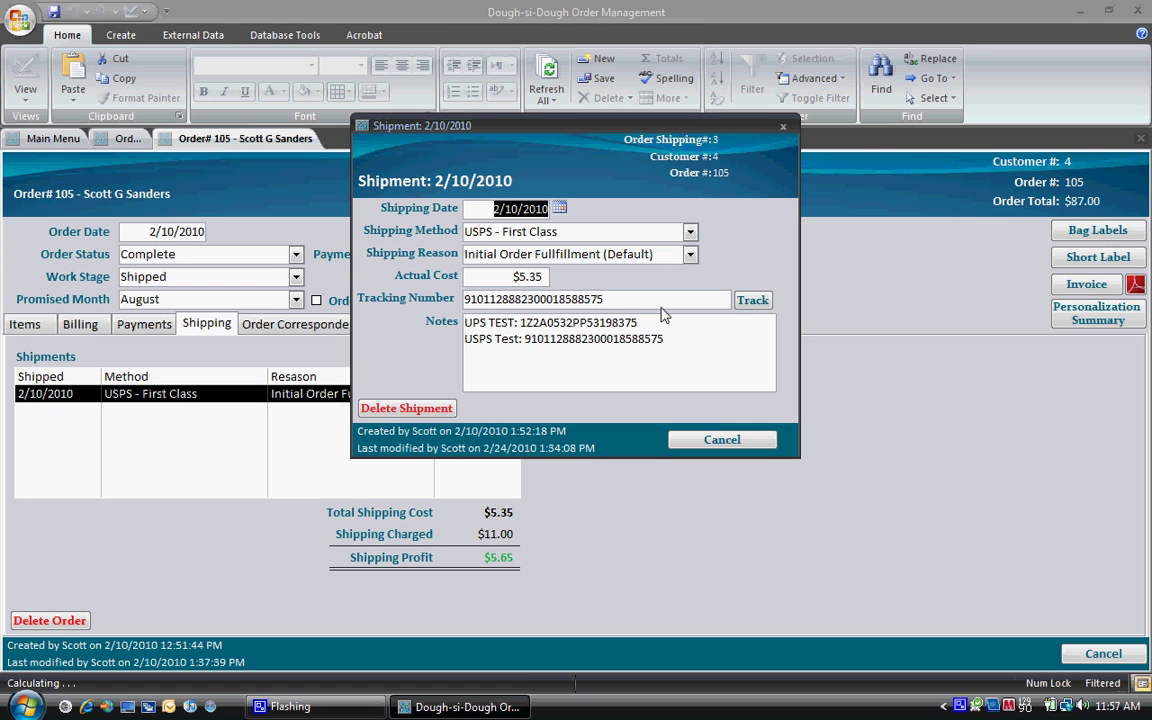
click(749, 302)
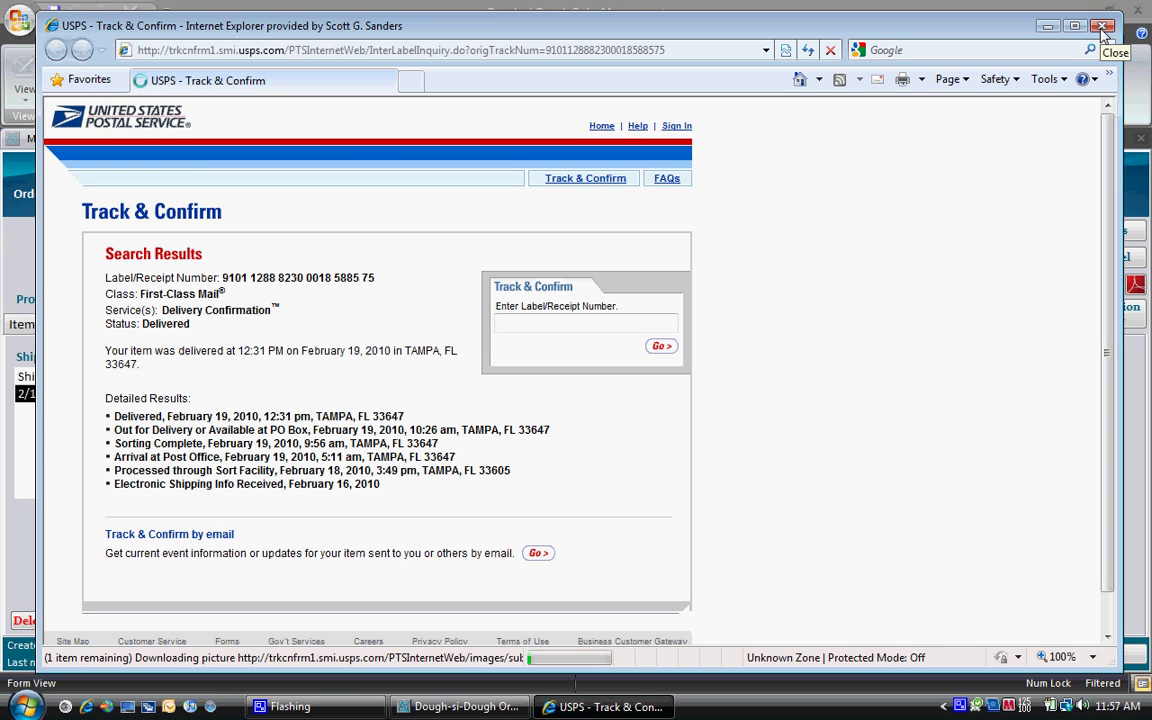
Step: Close the USPS tracking page after confirming delivery on February 19, 2010
click(1103, 27)
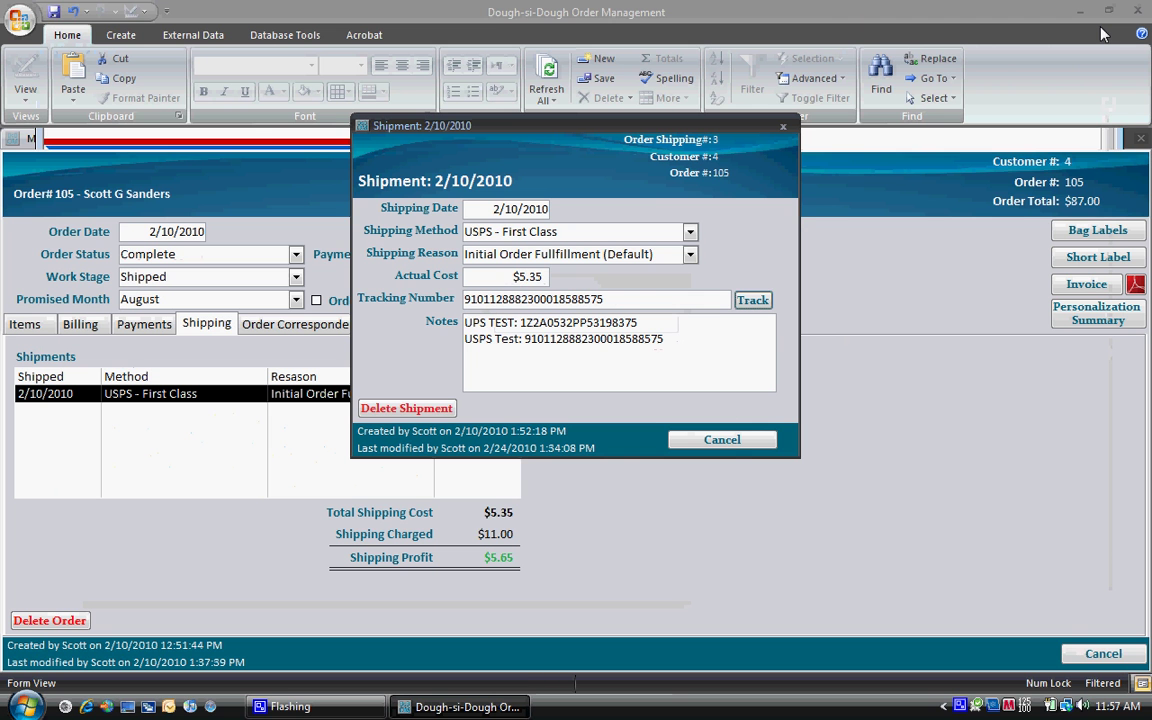
Step: Cancel out of the shipment and order 105 forms, return to the main menu, and quit the database
click(731, 442)
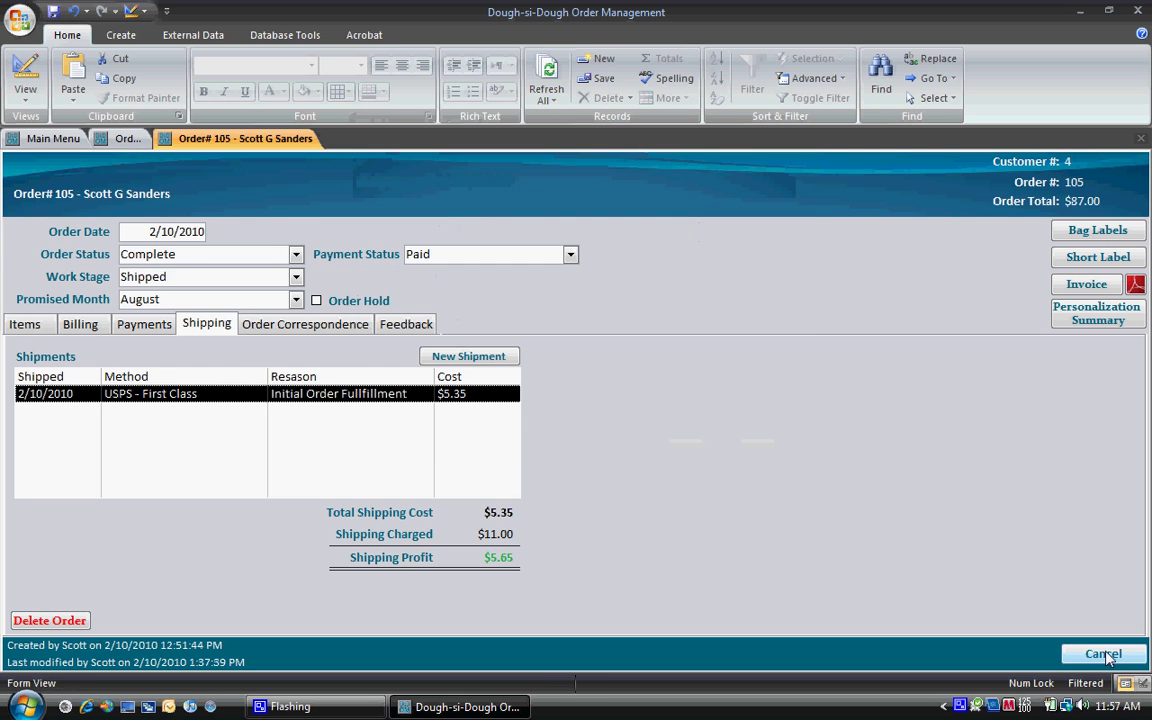
click(1105, 655)
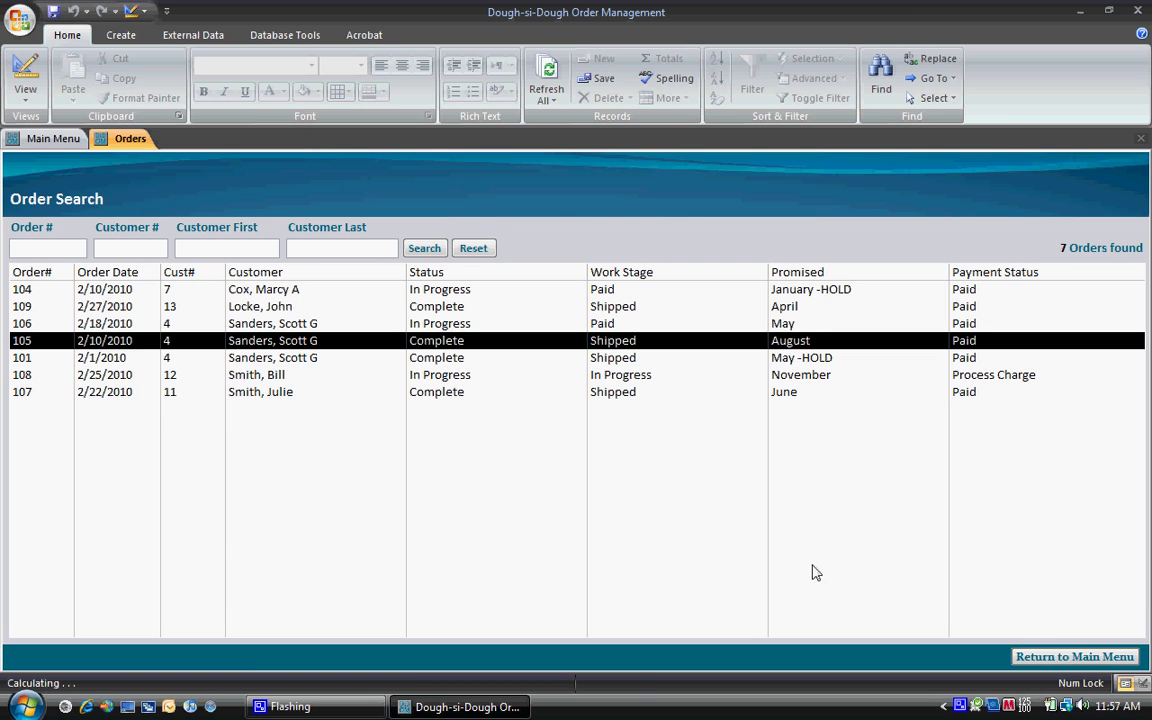
click(1075, 656)
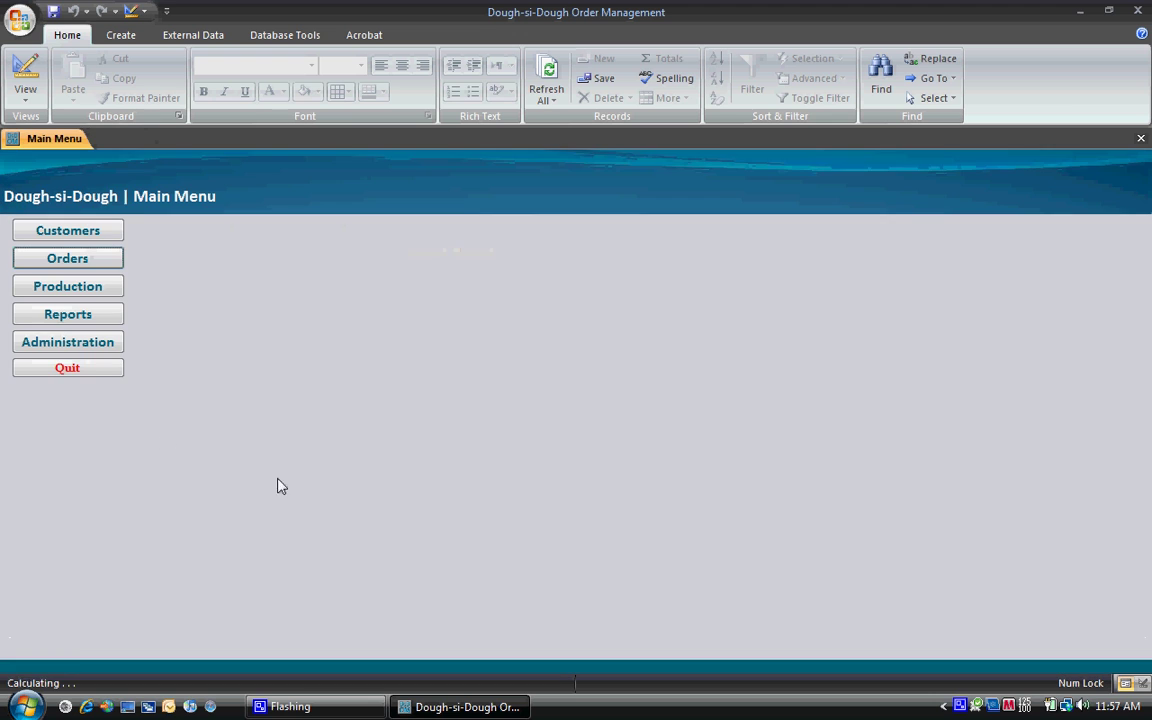
click(115, 370)
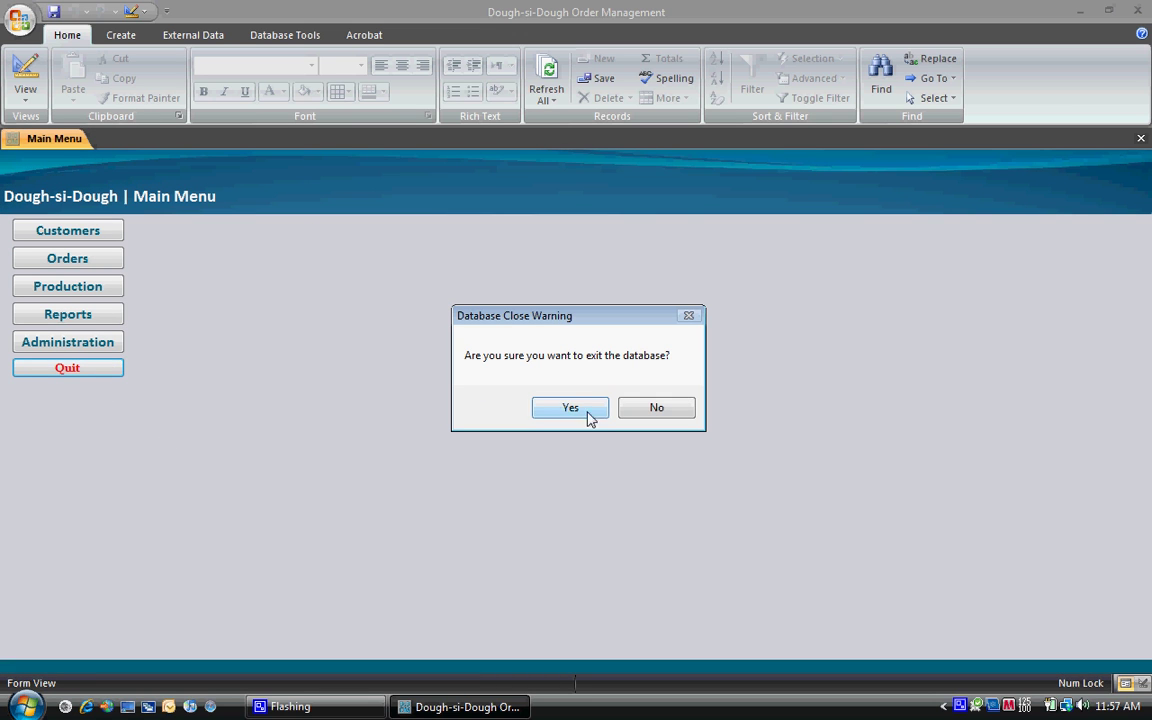
click(570, 408)
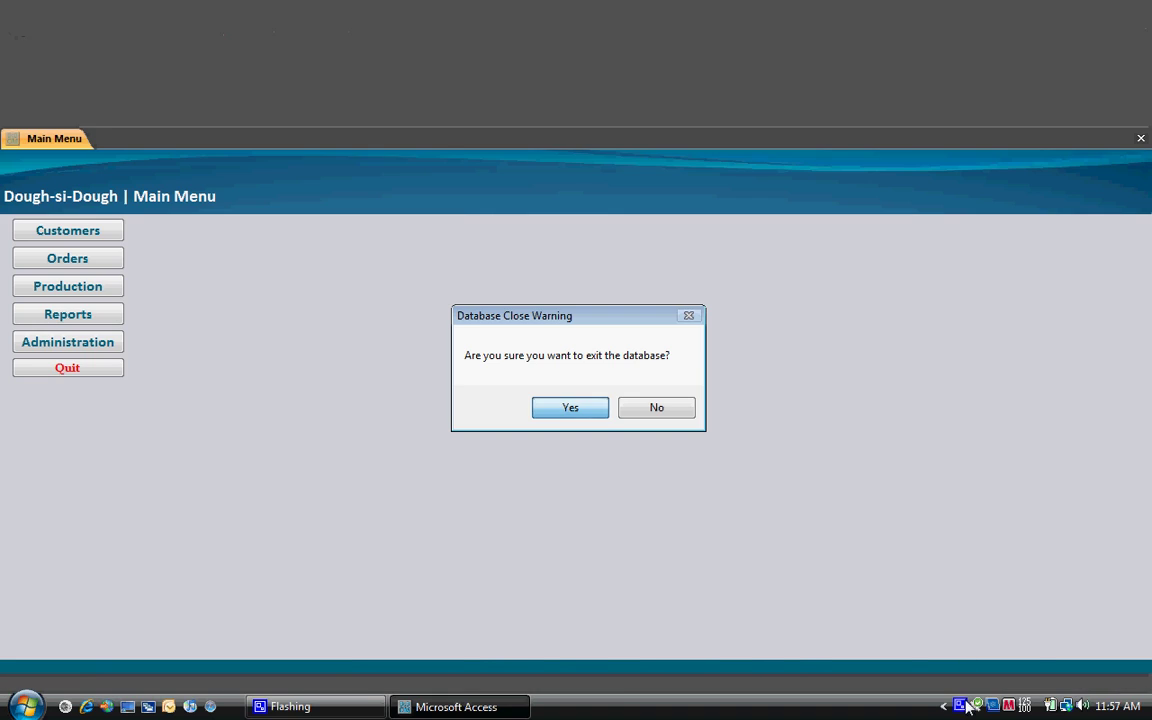